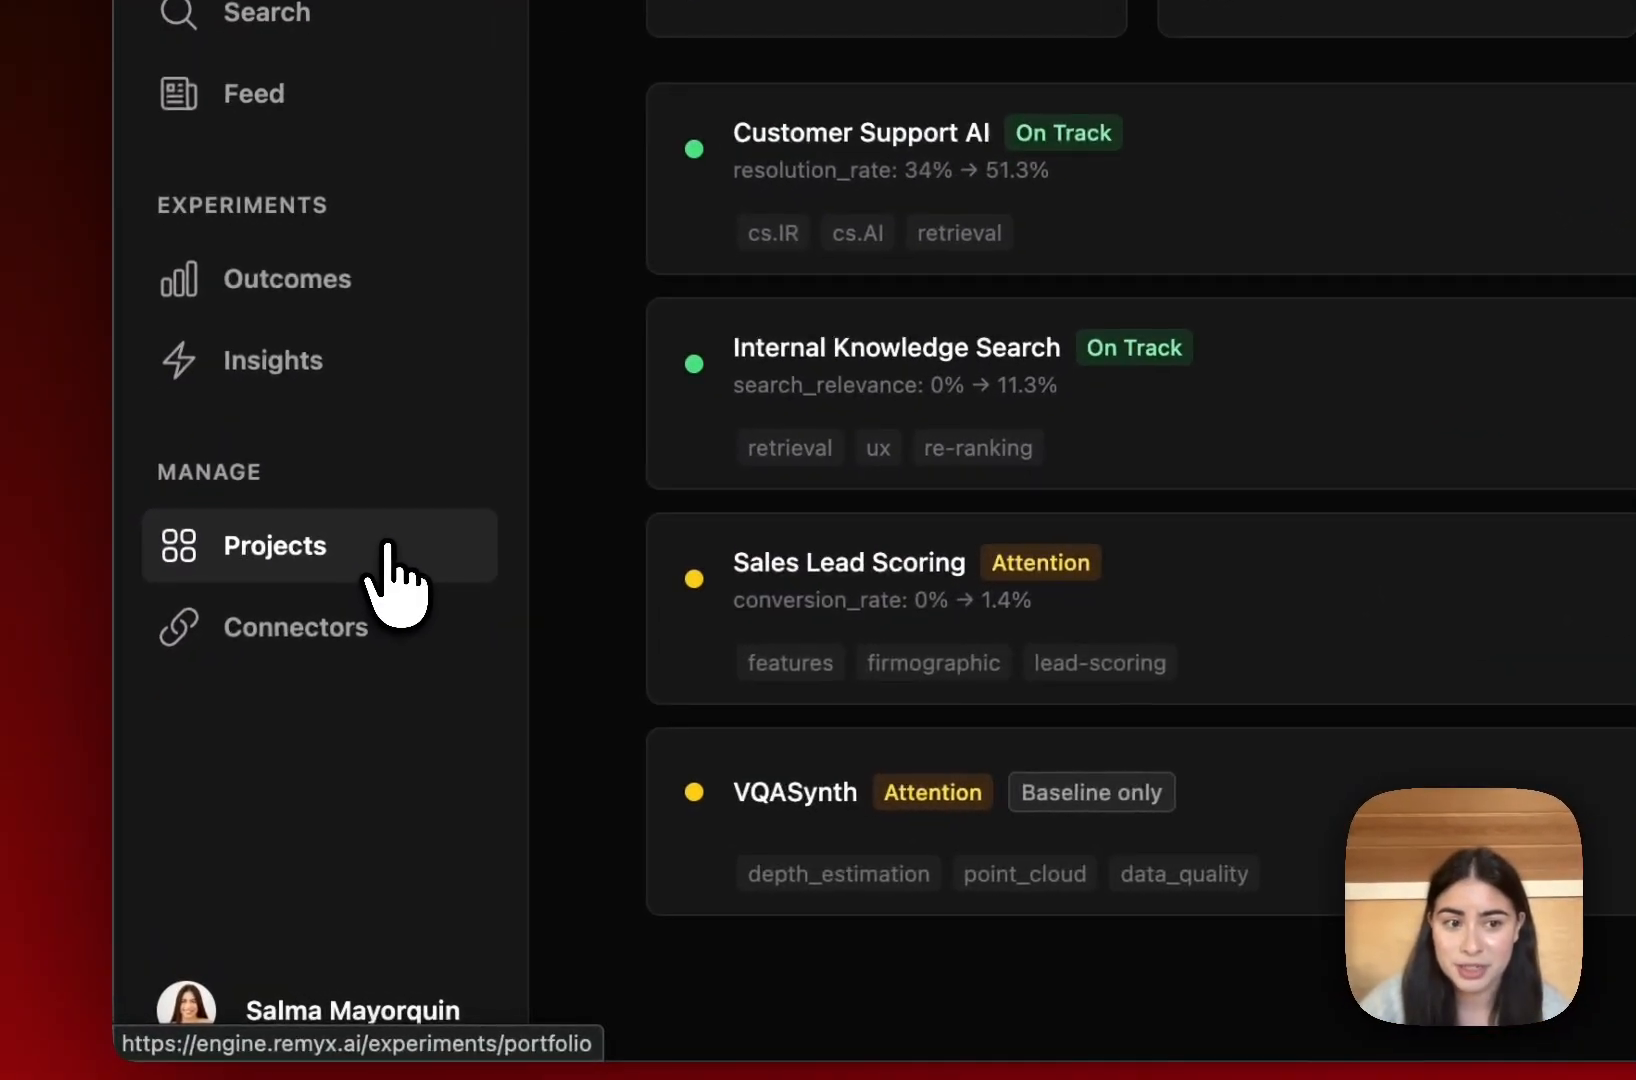
- Open the settings of the VQASynth project from the project overview
click(258, 692)
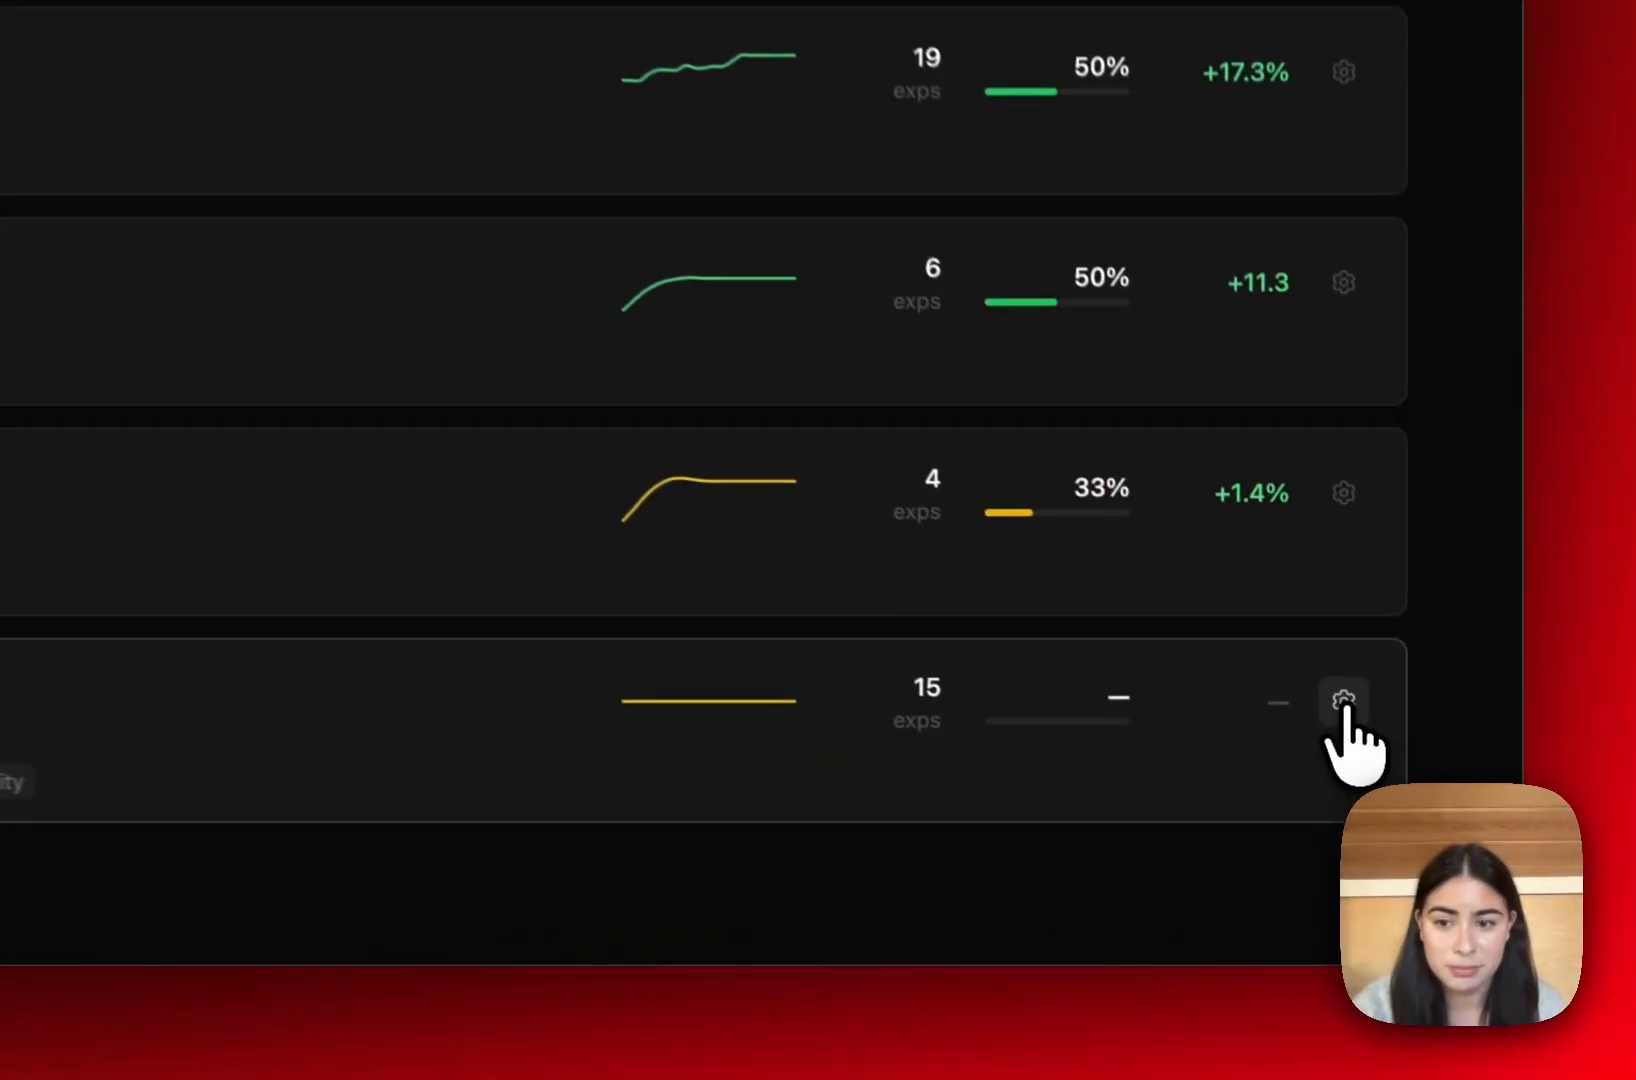
click(1426, 823)
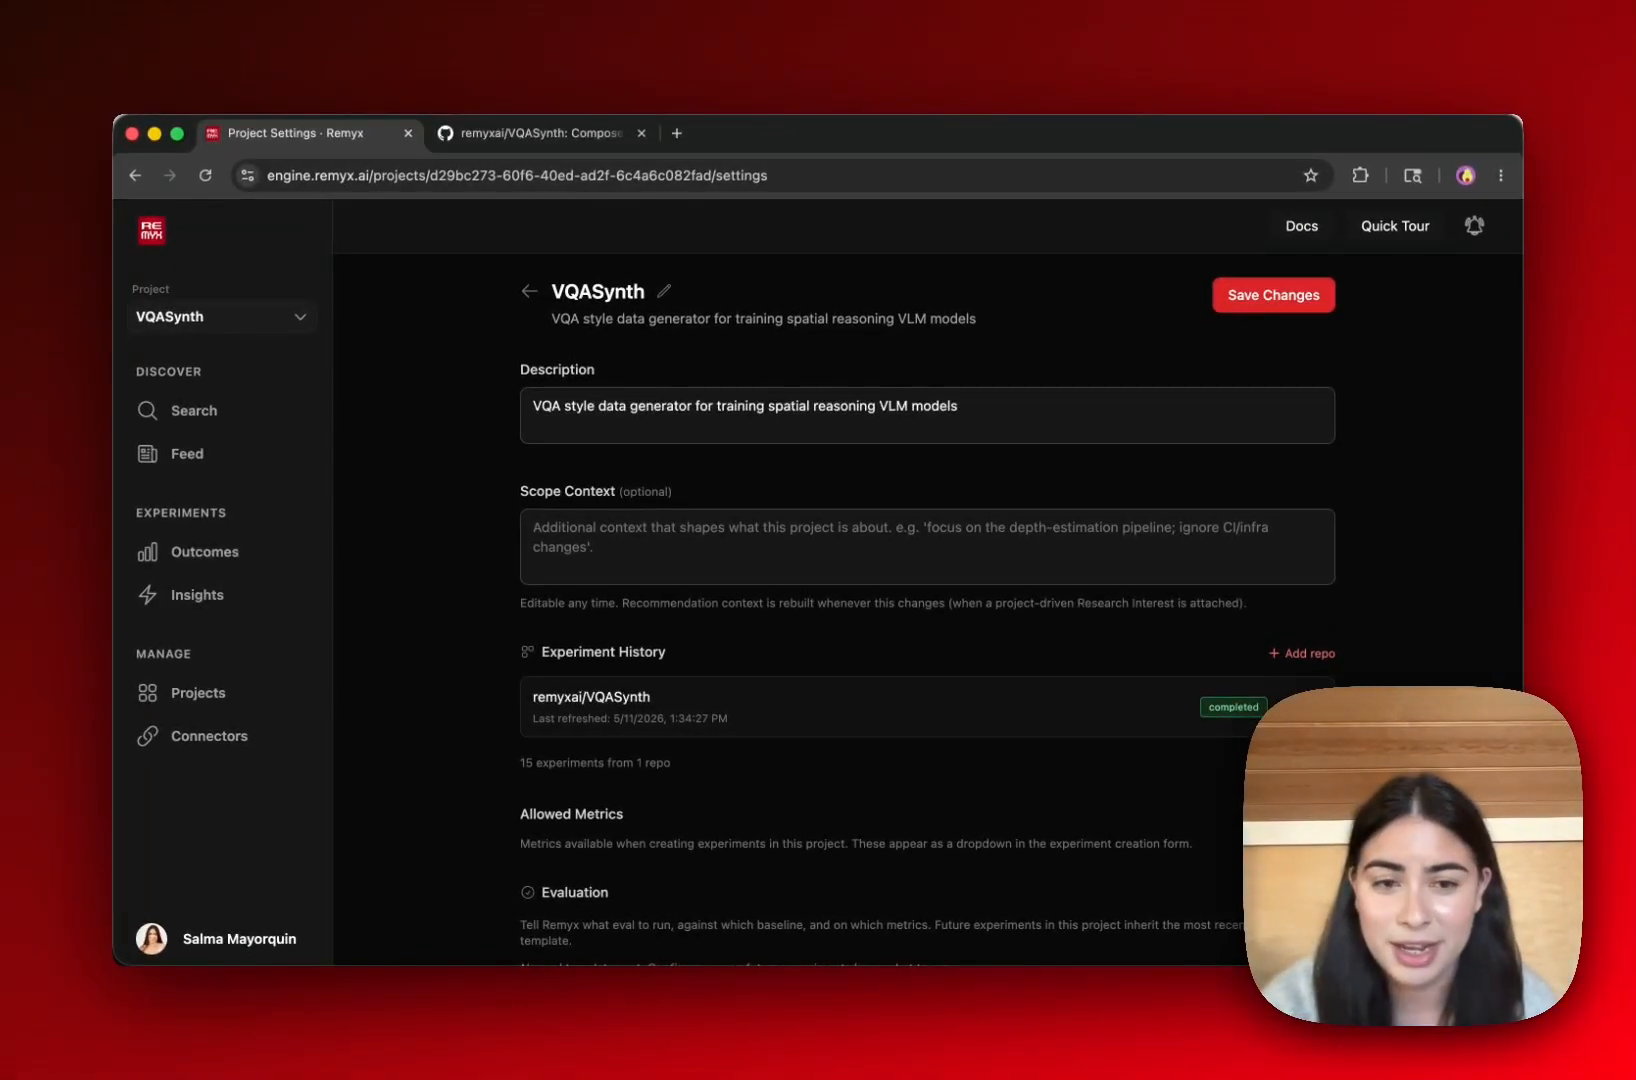
- Look through the VQASynth project settings, from experiment history and decision policy to linked repos, A/B testing and observability
scroll(928, 600, down, 5)
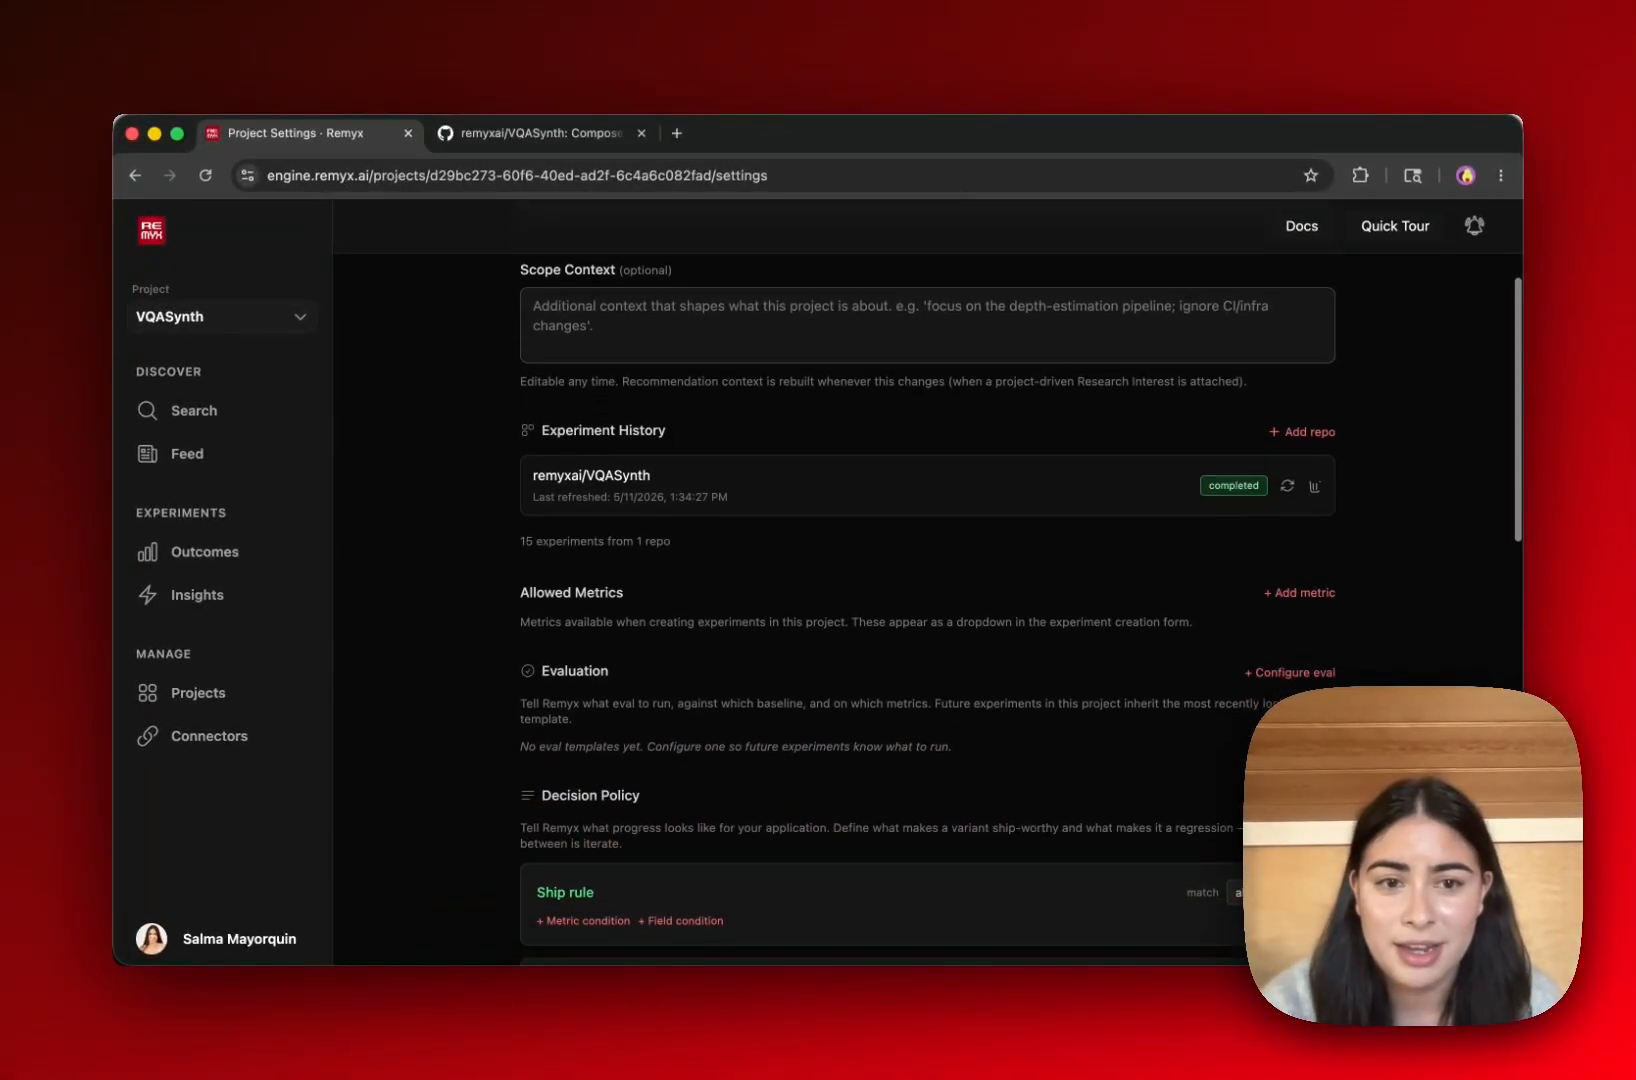
scroll(928, 600, down, 10)
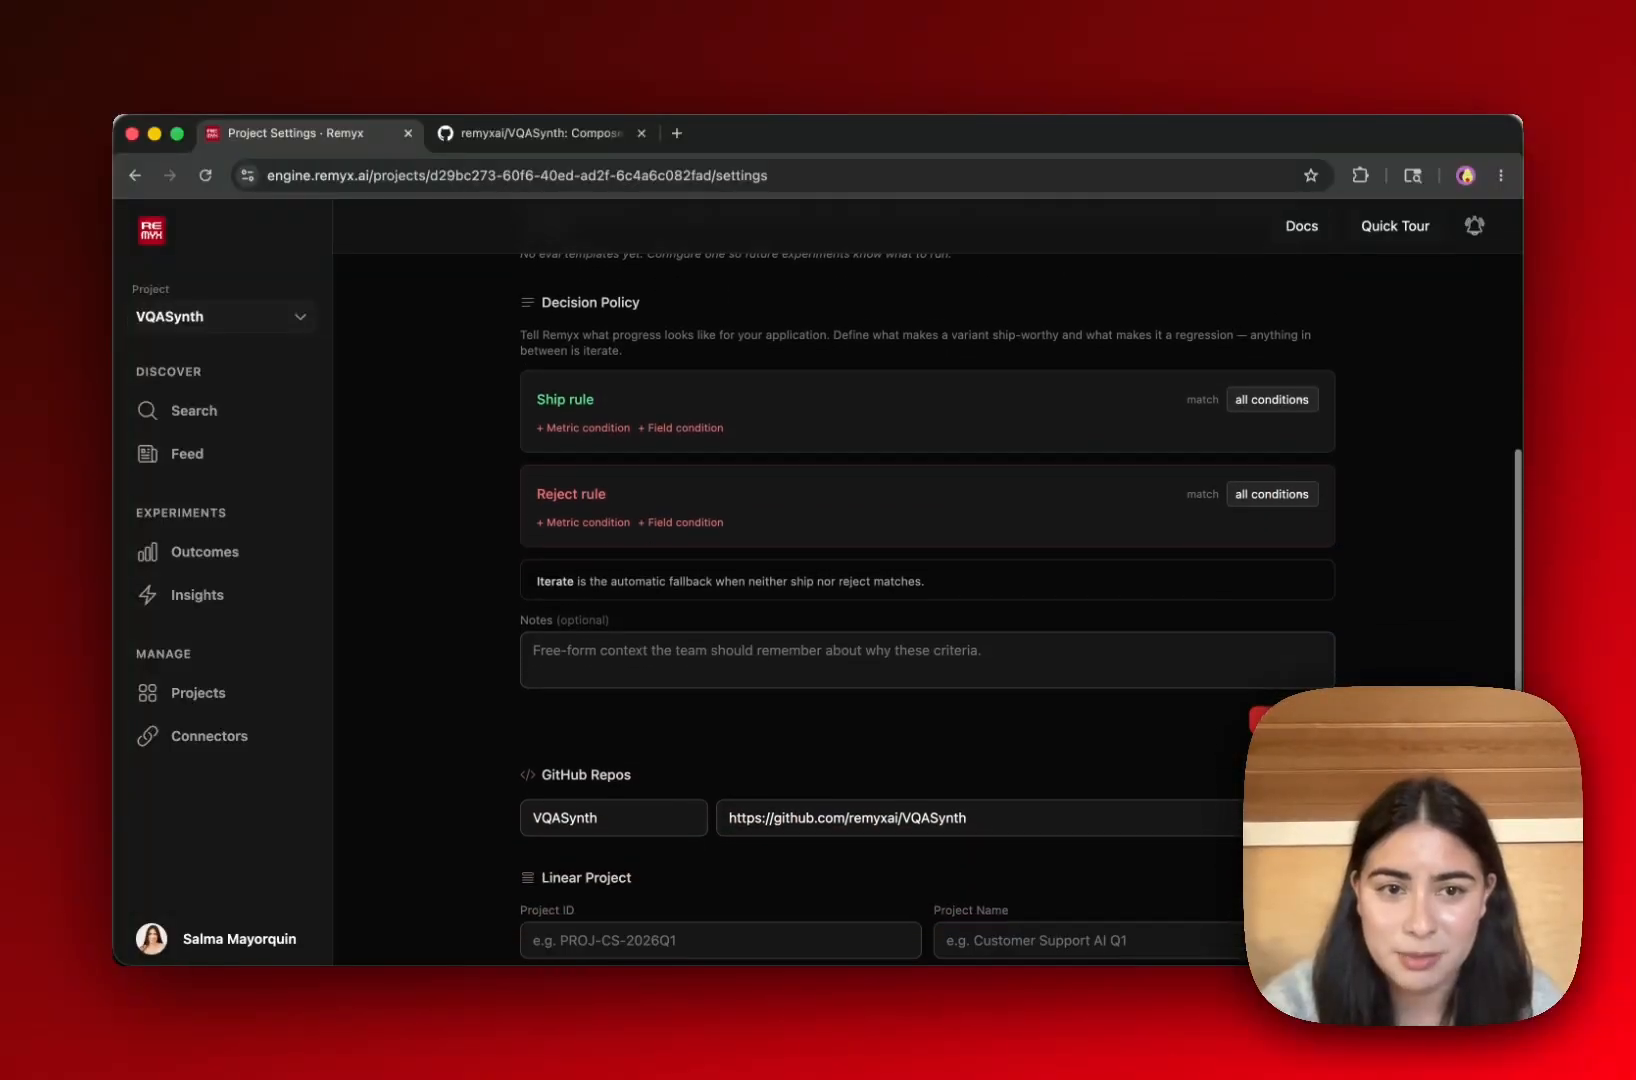
scroll(928, 600, up, 8)
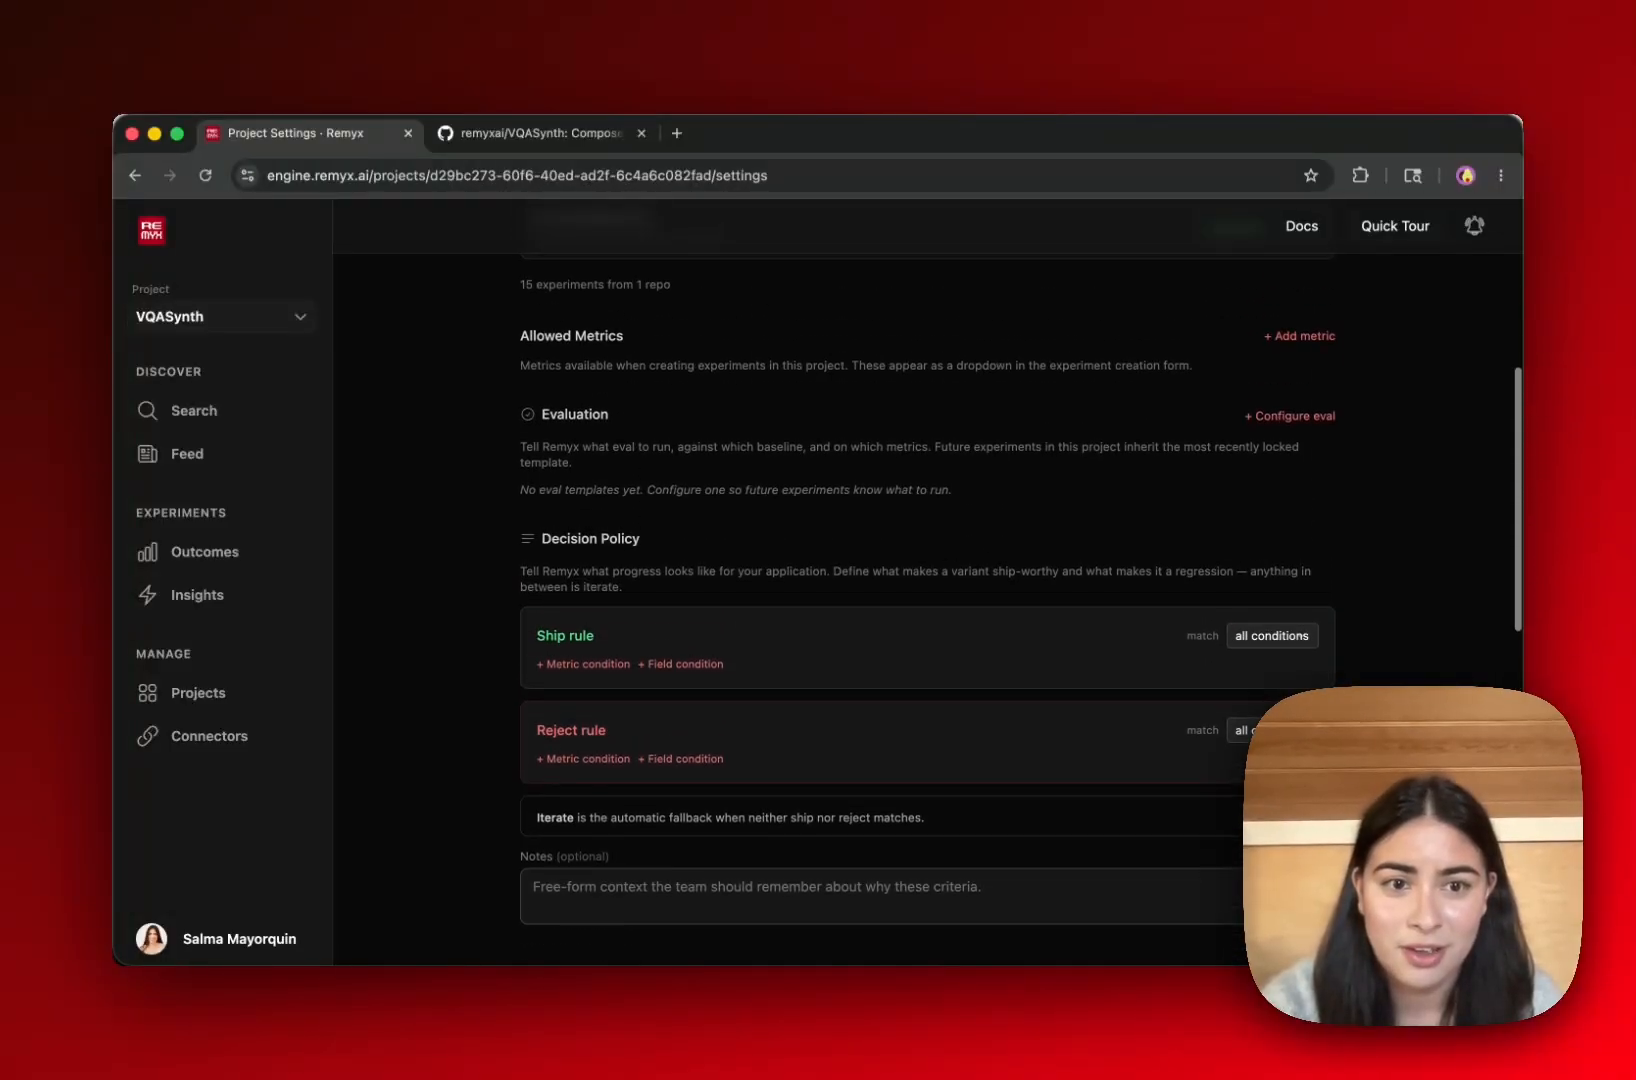
scroll(928, 610, down, 8)
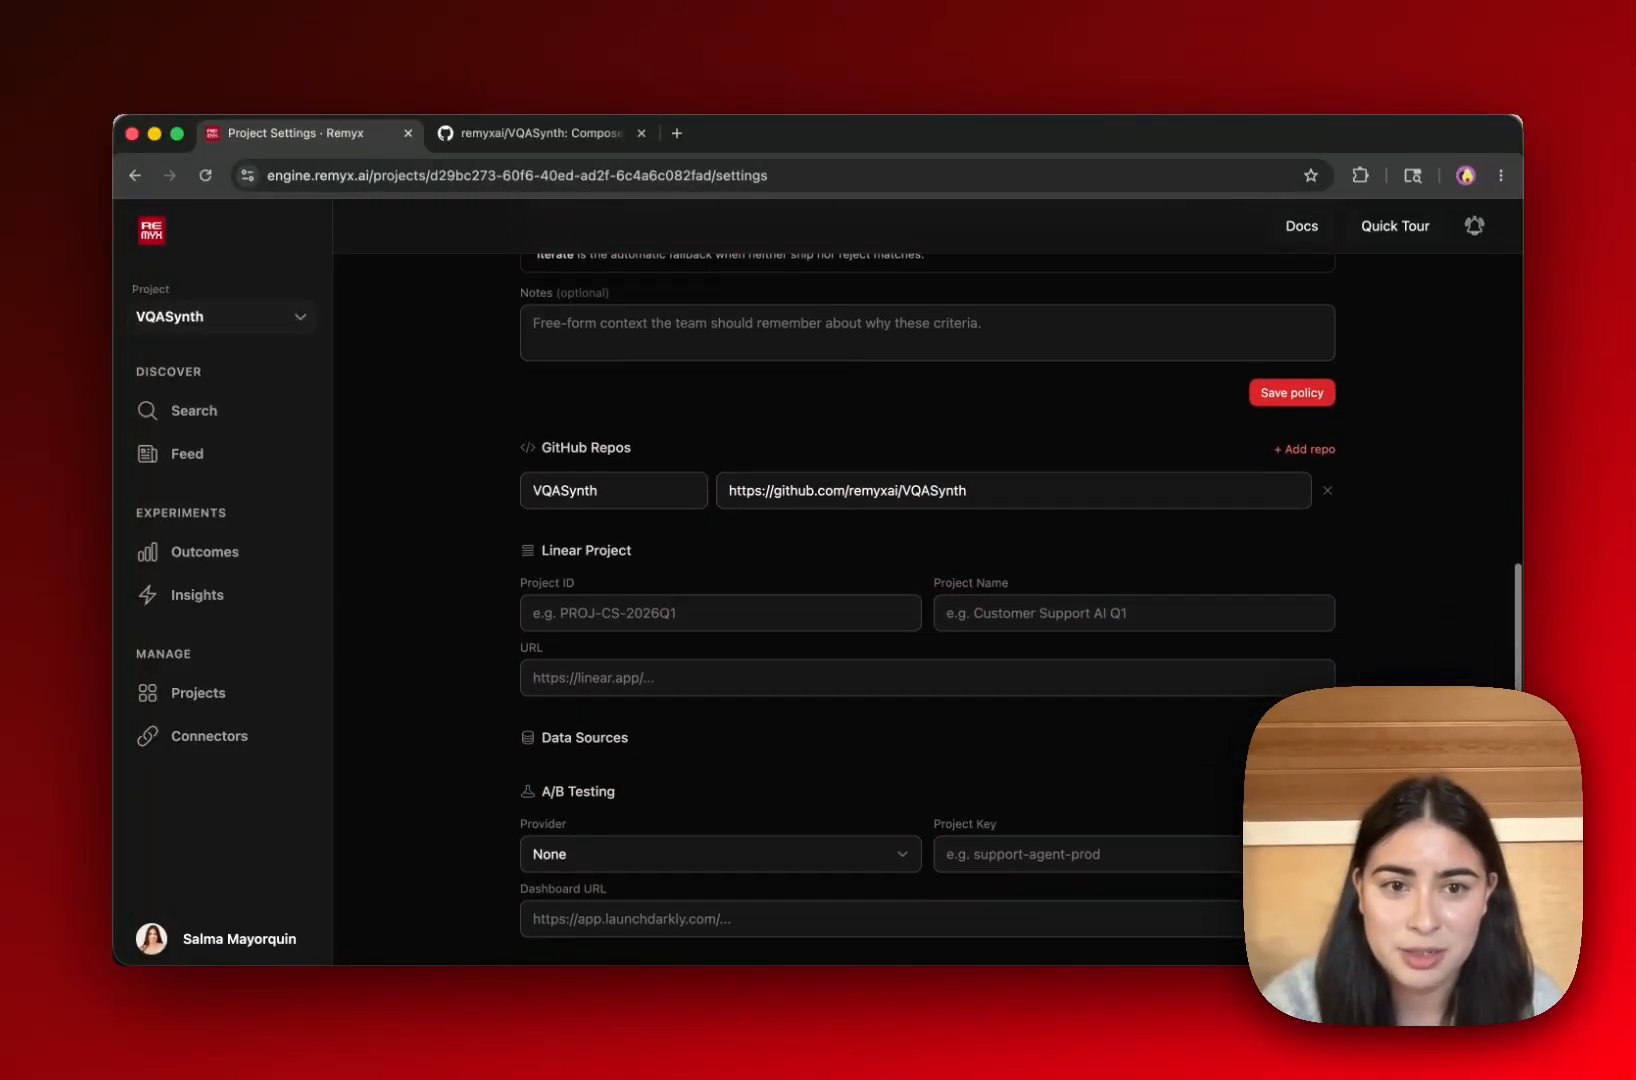
scroll(928, 610, down, 3)
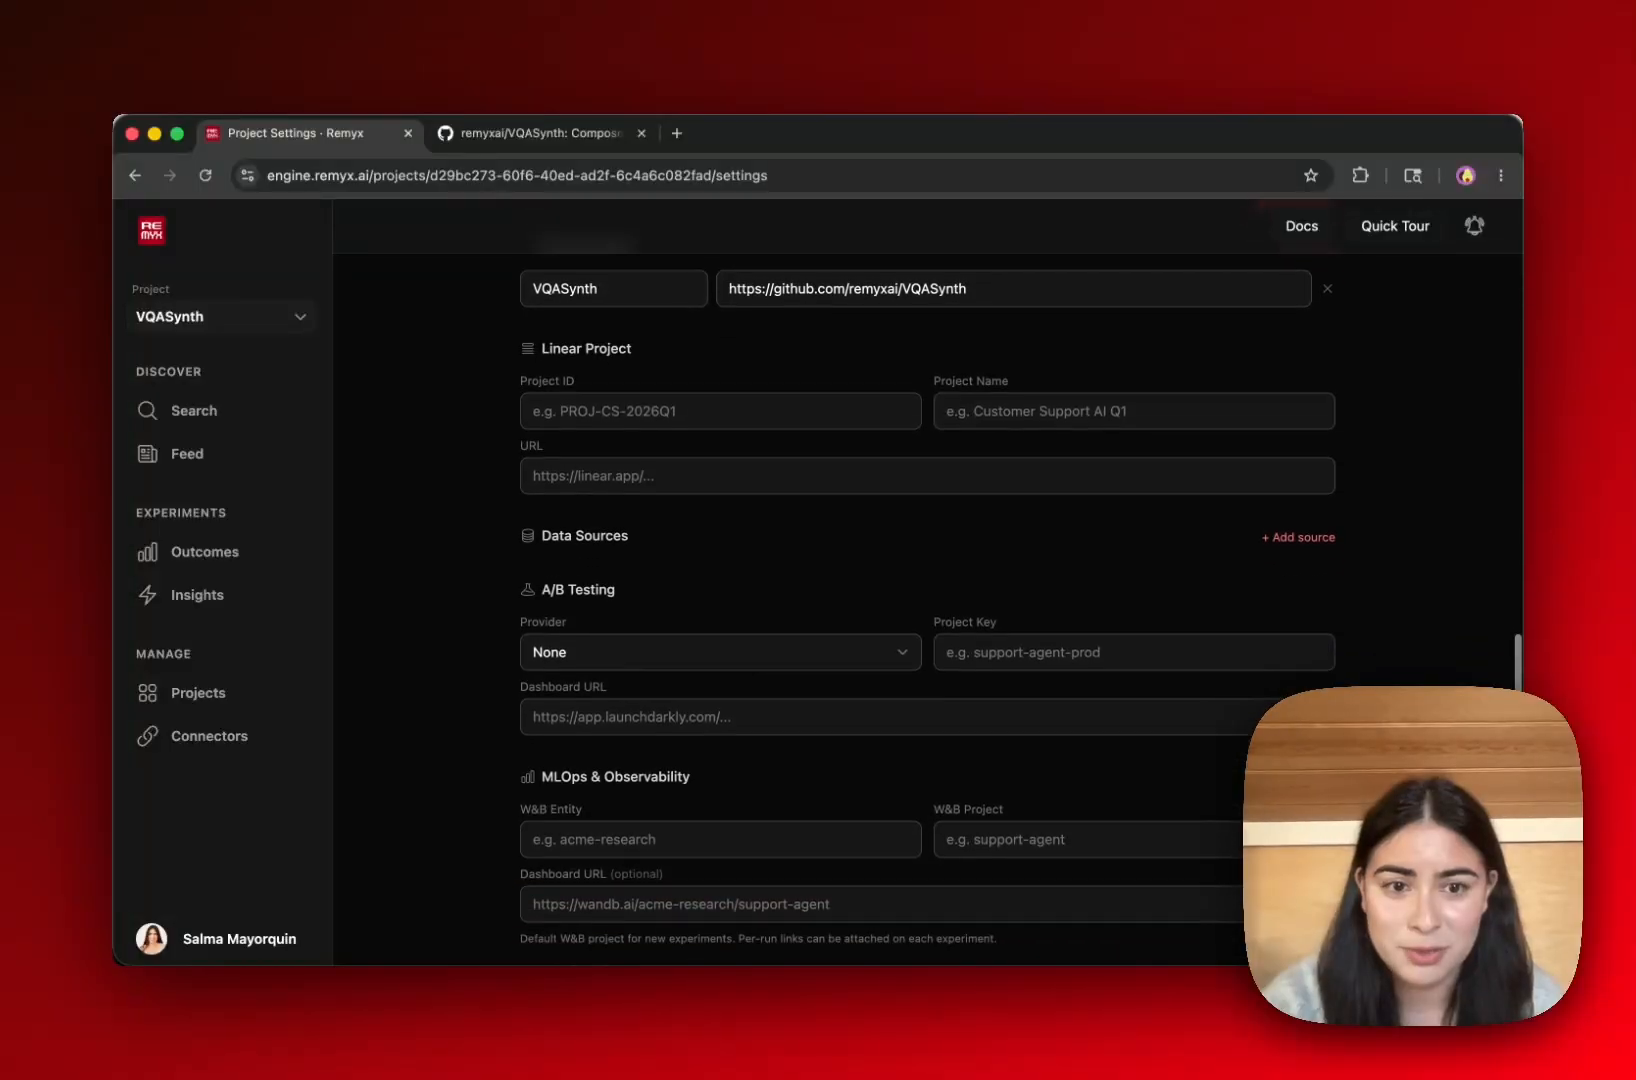
scroll(1443, 672, up, 2)
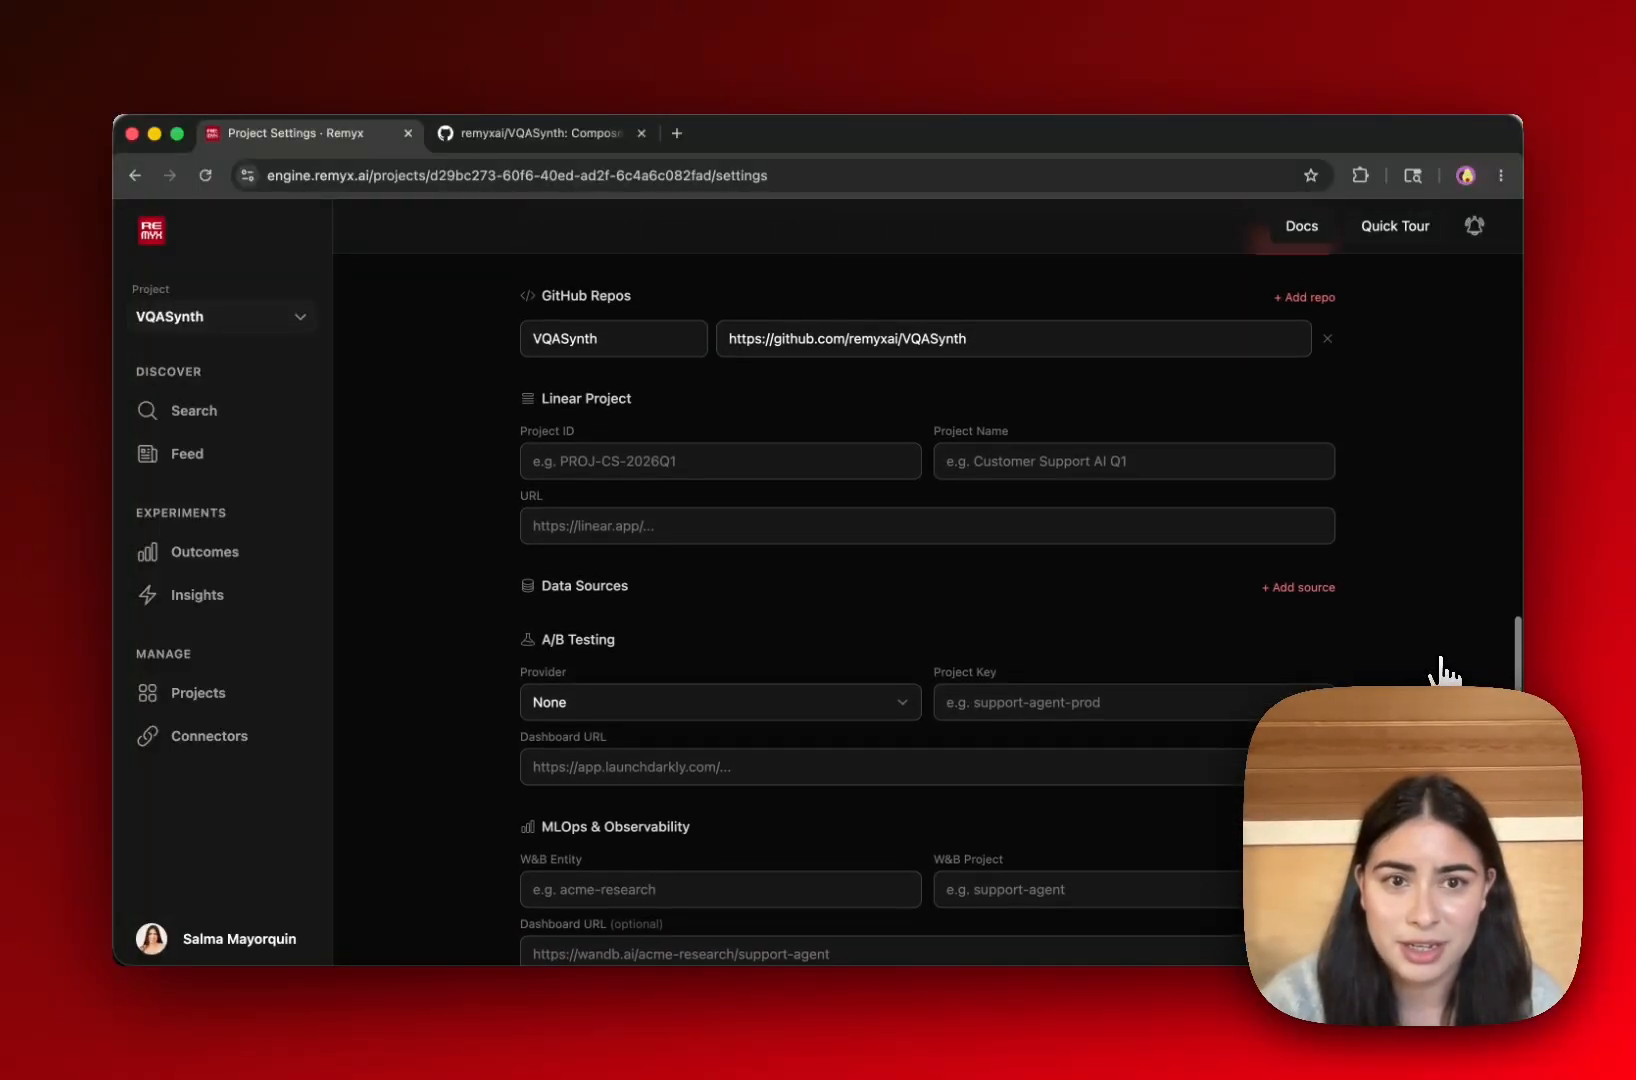
scroll(1443, 672, down, 2)
- Add an allowed metric spatialscore labelled SpatialScore, with unit accuracy and base 0.42
scroll(1443, 672, up, 10)
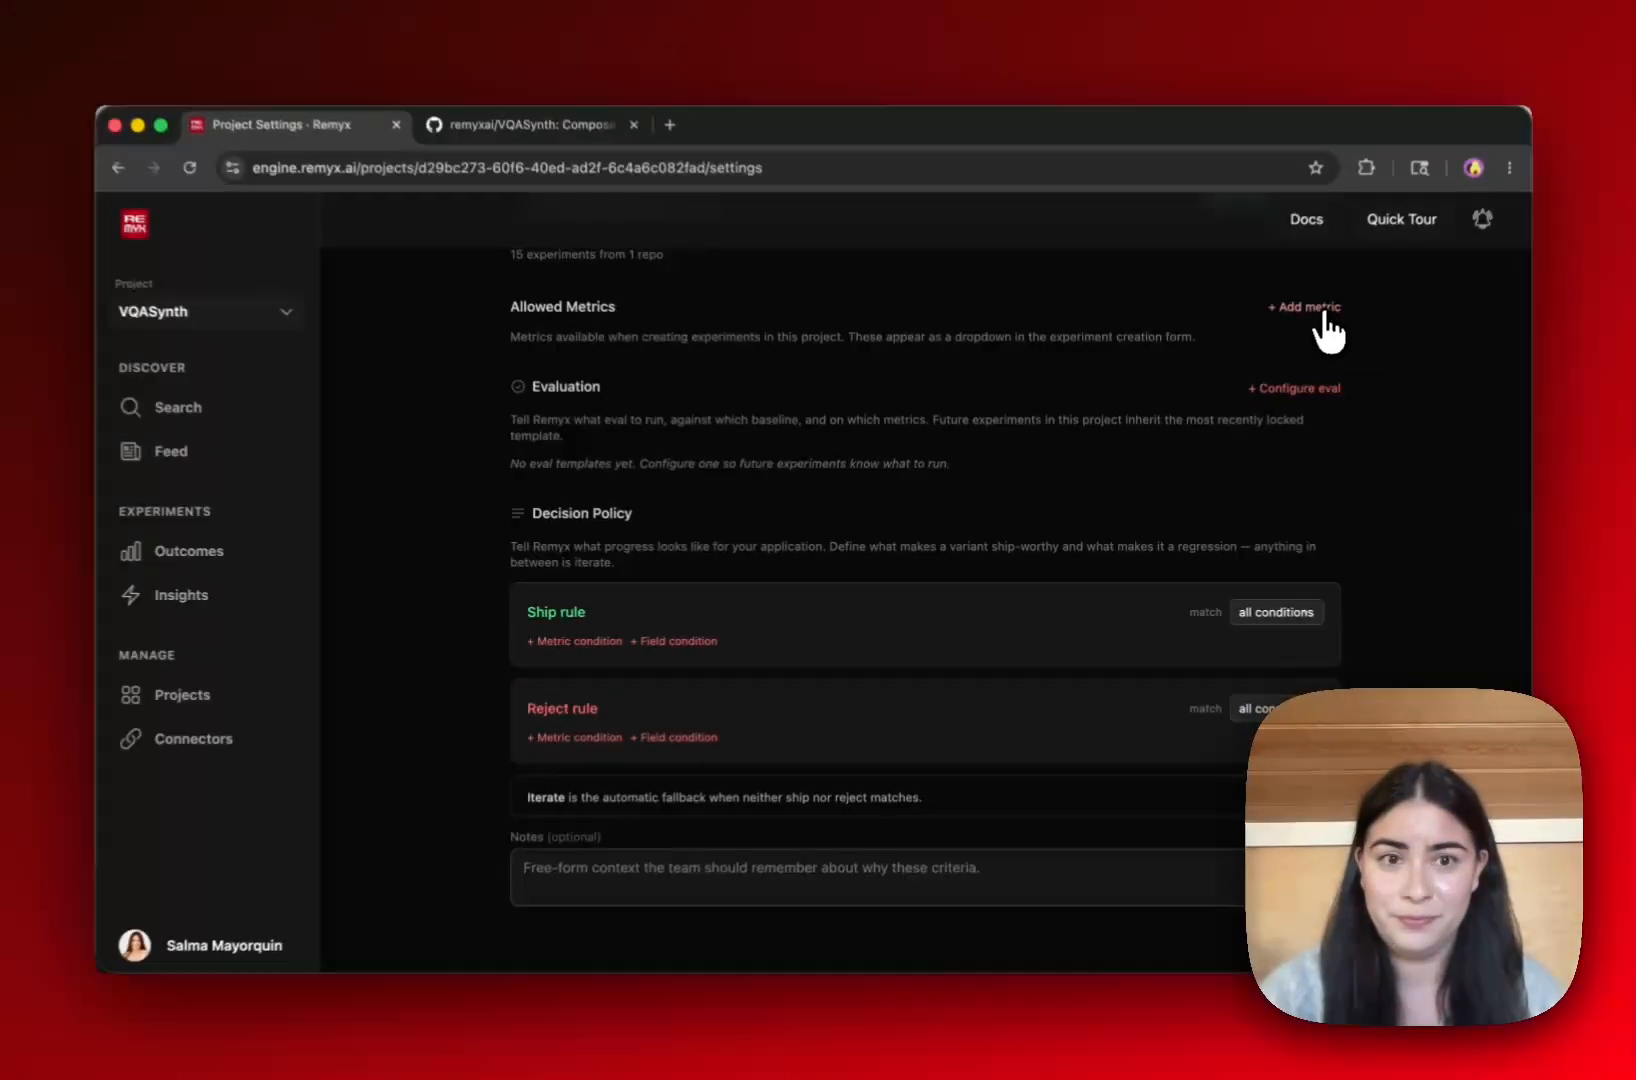
click(1566, 78)
text(spatialscore)
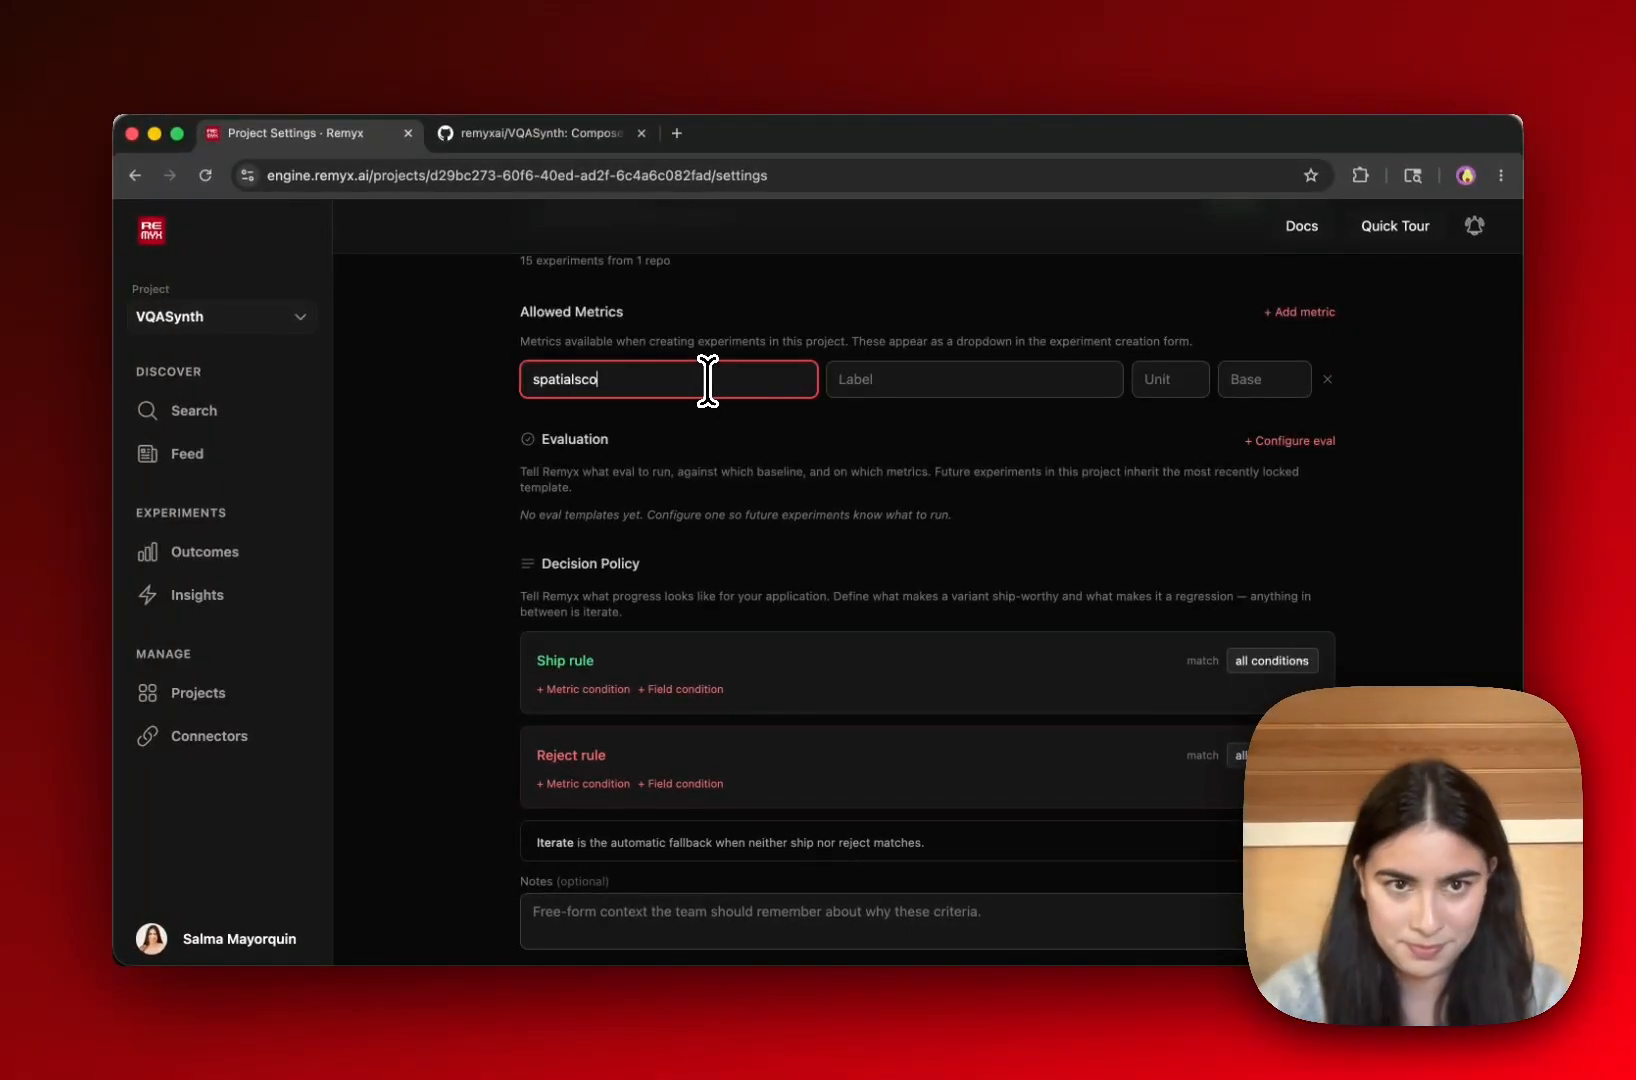
key(Tab)
text(SpatialScore)
key(Tab)
text(accuracy)
key(Tab)
text(0.42)
- Add a second allowed metric omnispatial labelled OmniSpatial, with unit accuracy and base 0.31
key(Return)
text(omnispatial)
key(Tab)
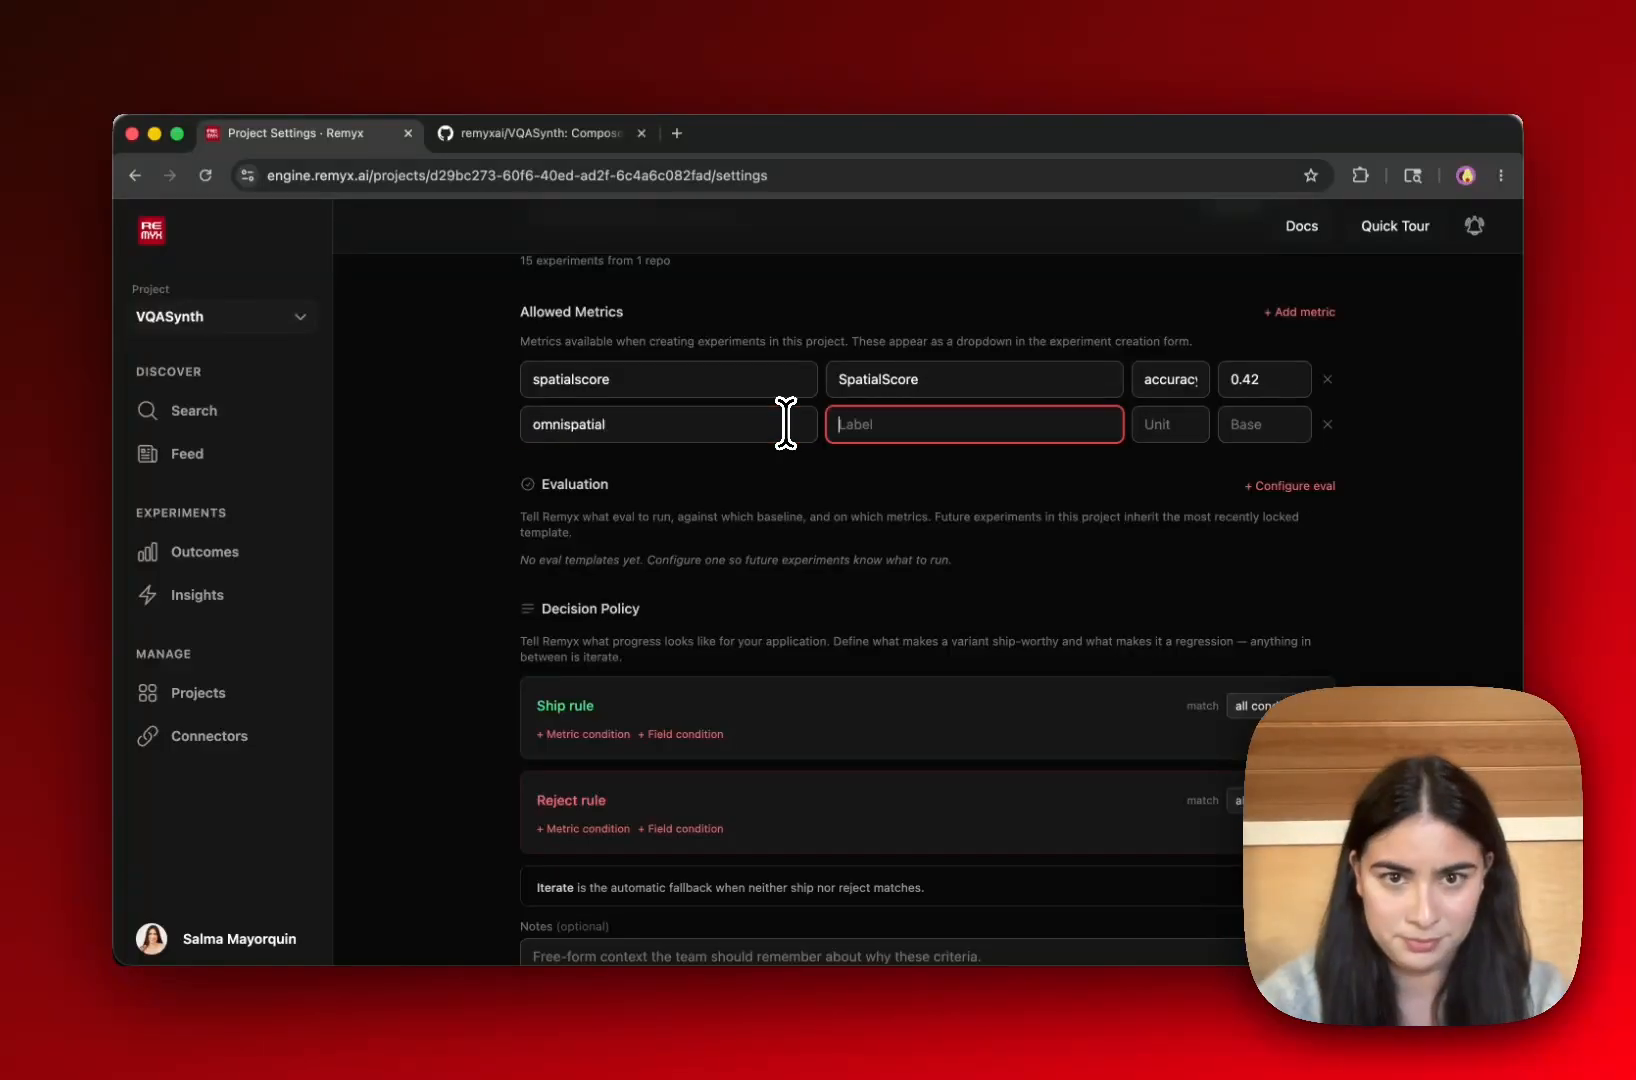
text(OmniSpatial)
key(Tab)
text(accuracy)
key(Tab)
text(0.31)
- Add a third allowed metric space10 labelled SpaCE-10, with unit accuracy and base 0.55
key(Return)
text(space10)
key(Tab)
text(SpaCE-10)
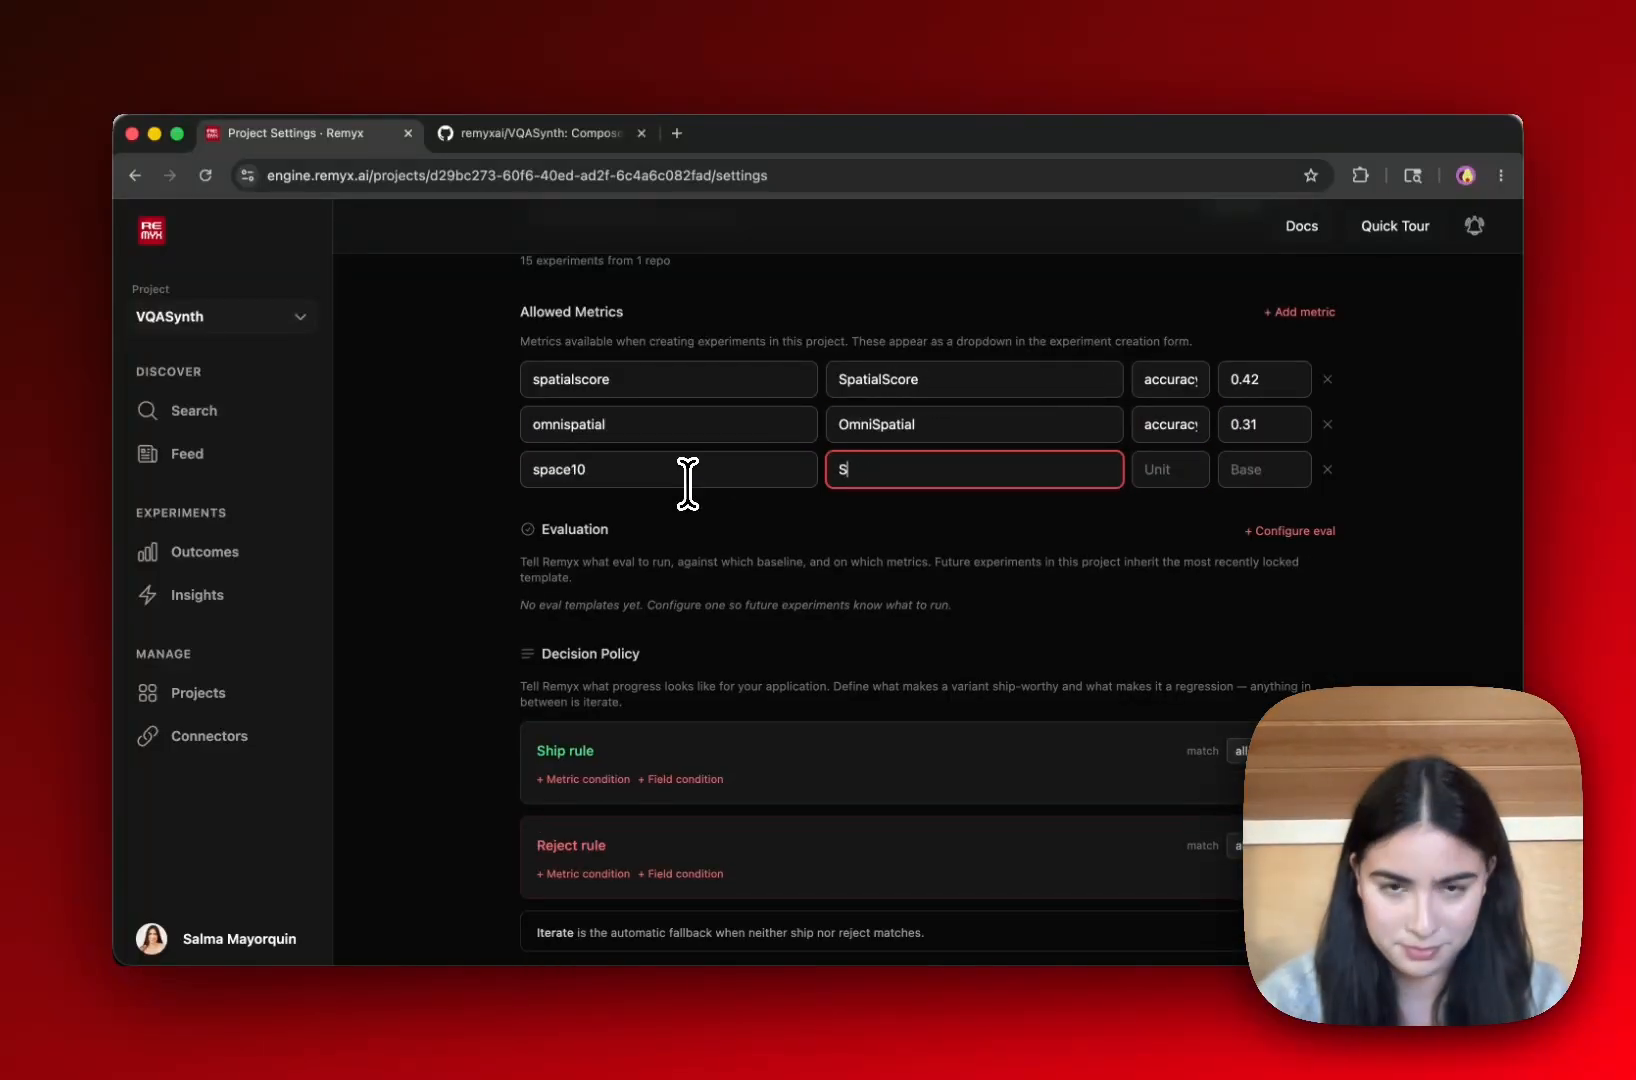
key(Tab)
text(accuracy)
key(Tab)
text(0.55)
- Add a fourth allowed metric mindcube labelled MindCube, with unit accuracy and base 0.38
key(Return)
text(mindcube)
key(Tab)
text(MindCube)
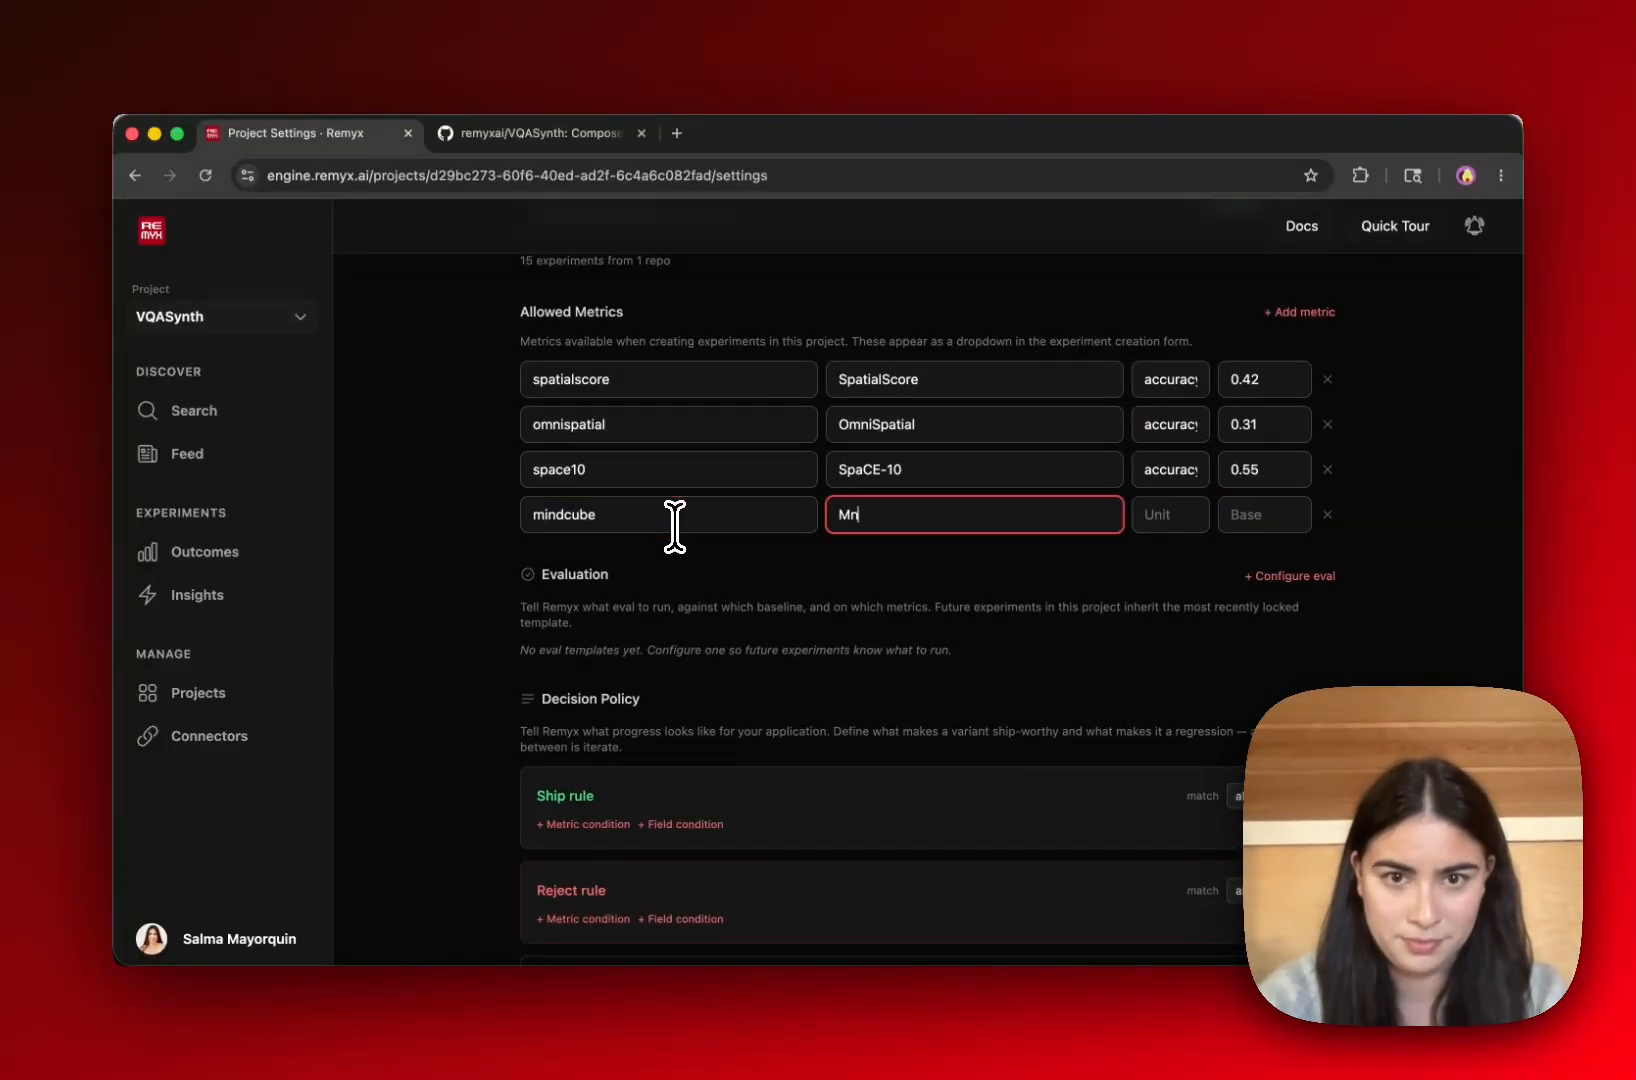
key(Tab)
text(accuracy)
key(Tab)
text(0.38)
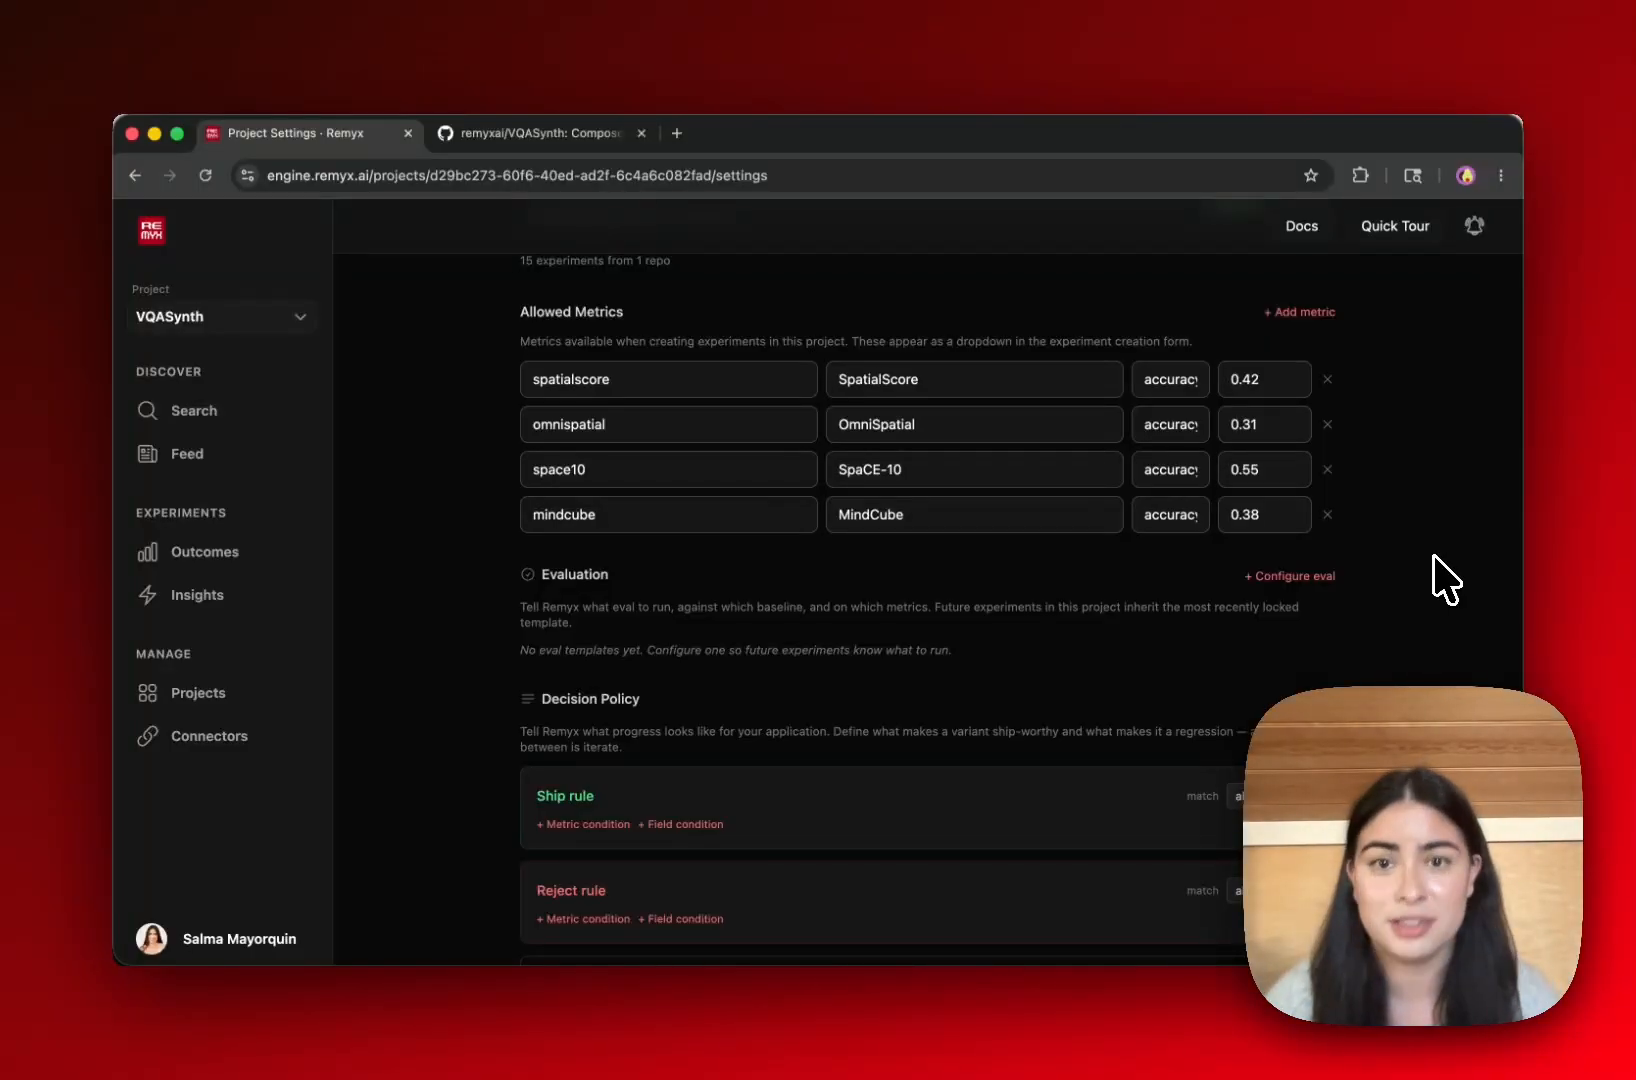
- Start configuring a new evaluation template for the project
scroll(1445, 580, down, 5)
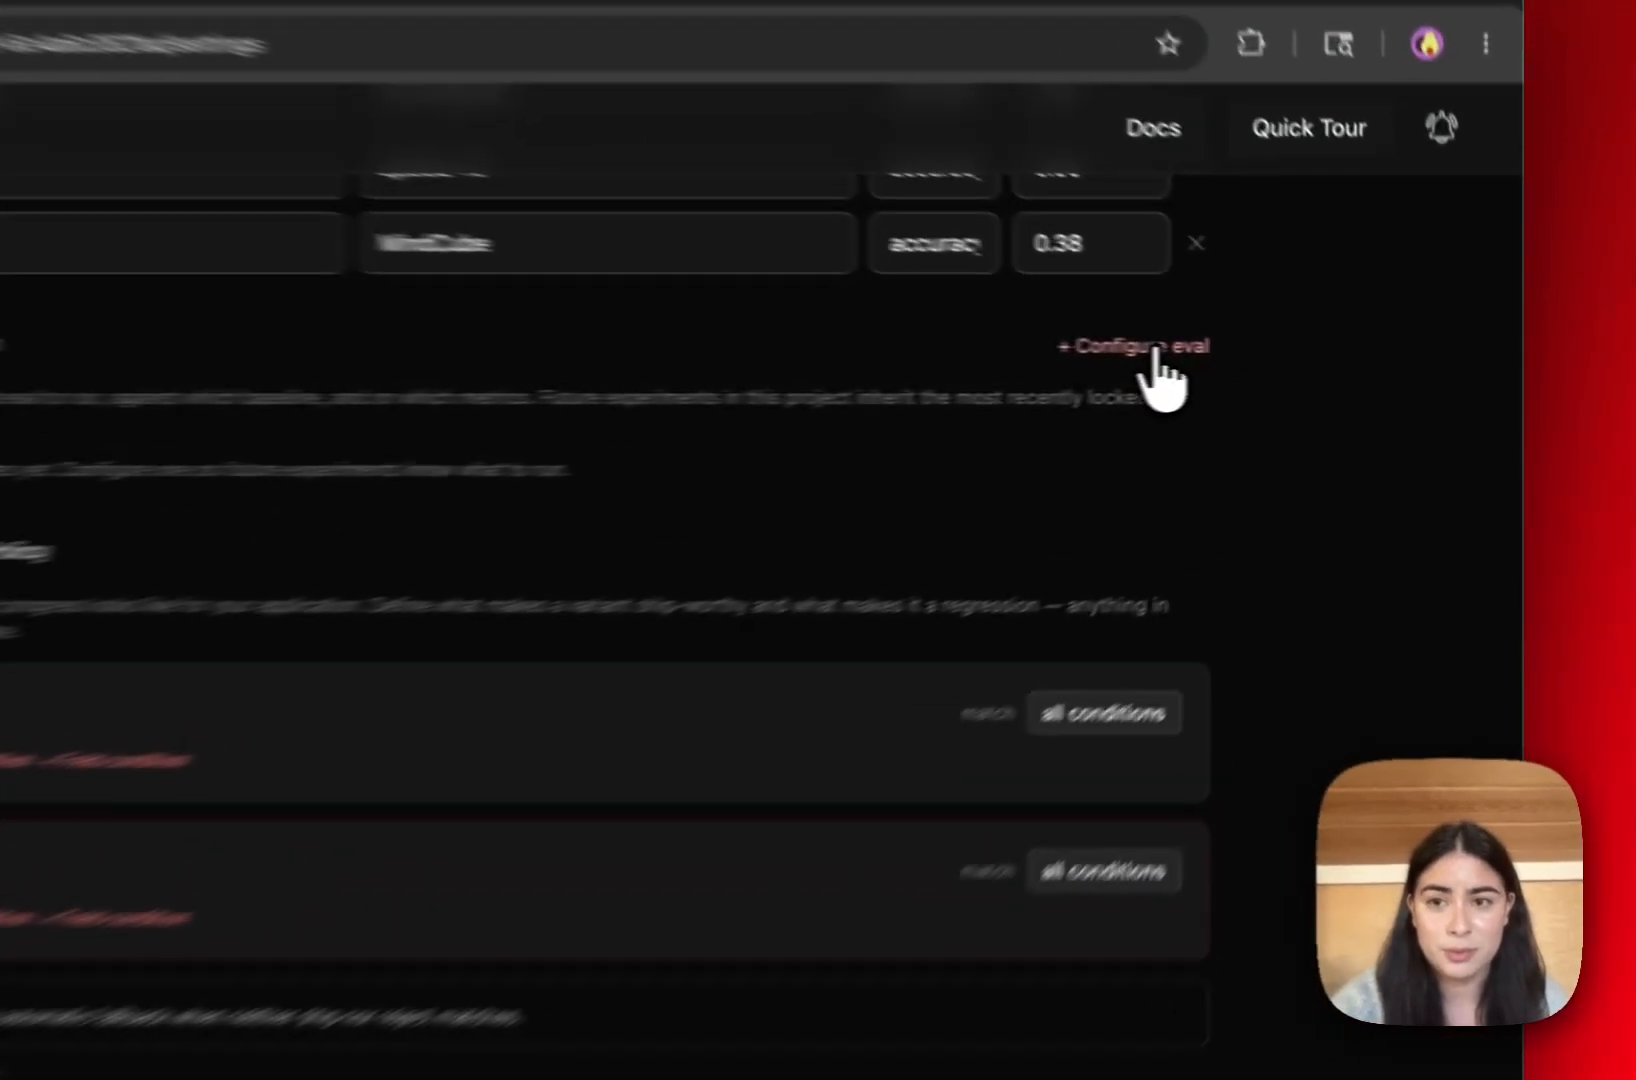
click(1304, 362)
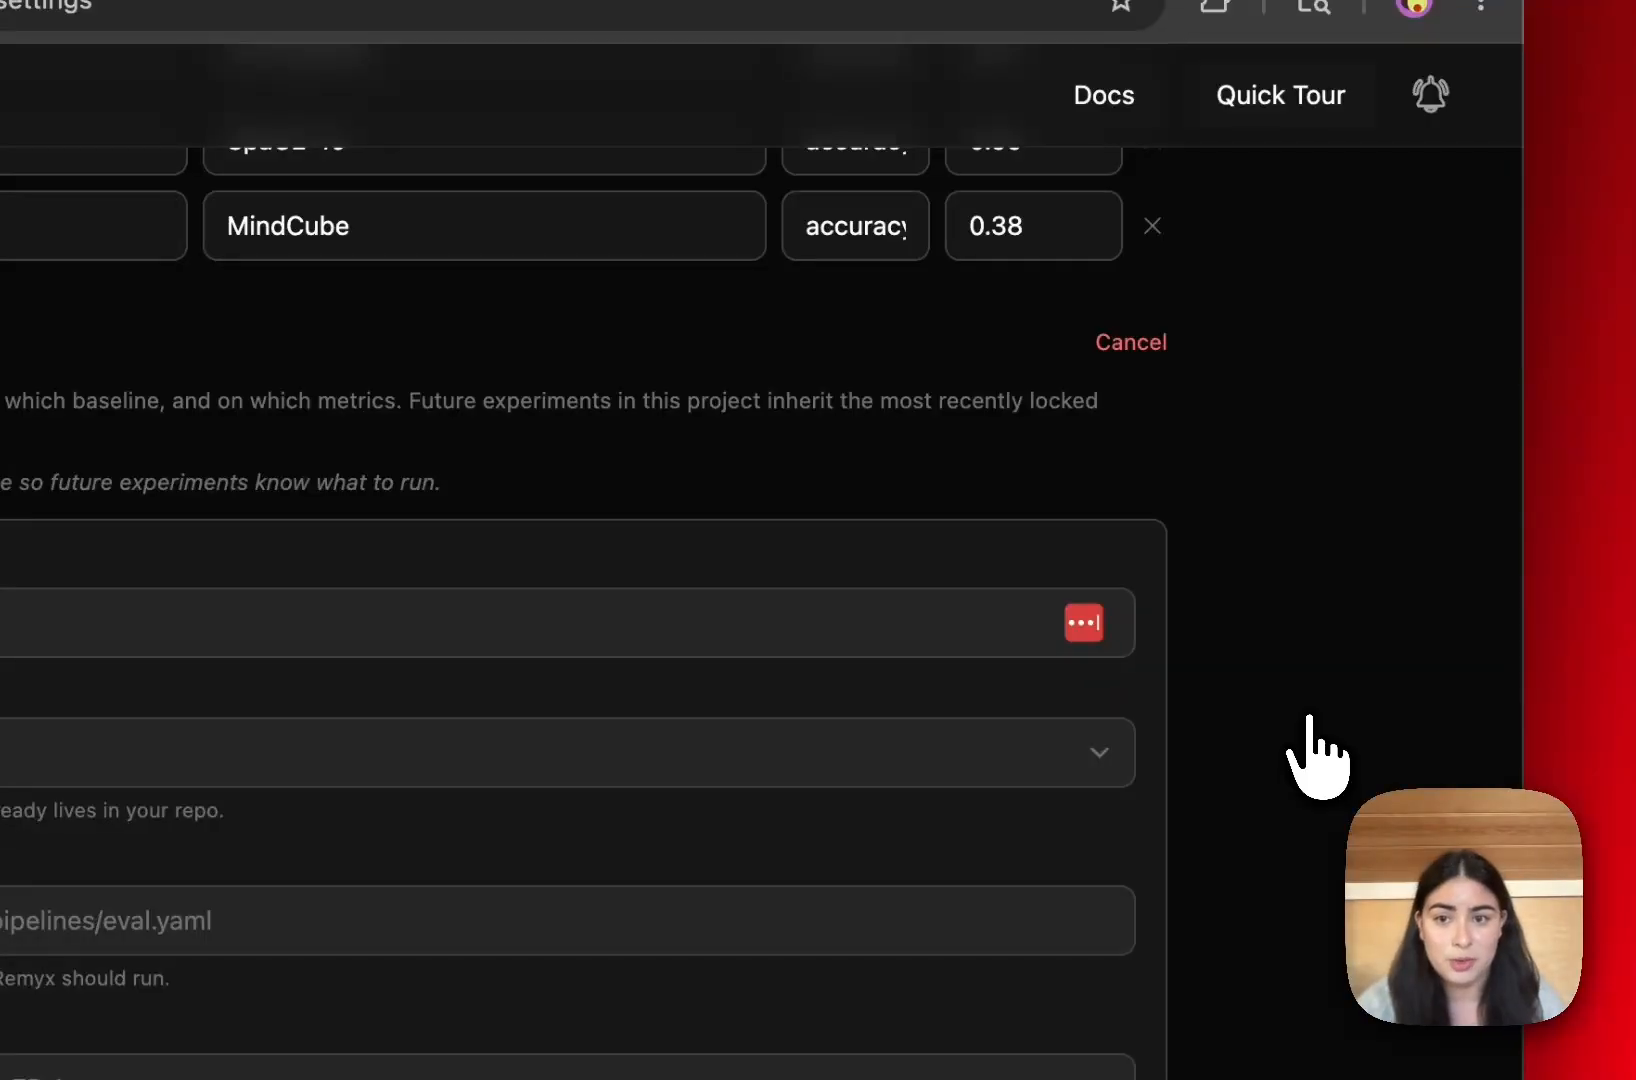
scroll(1310, 750, down, 3)
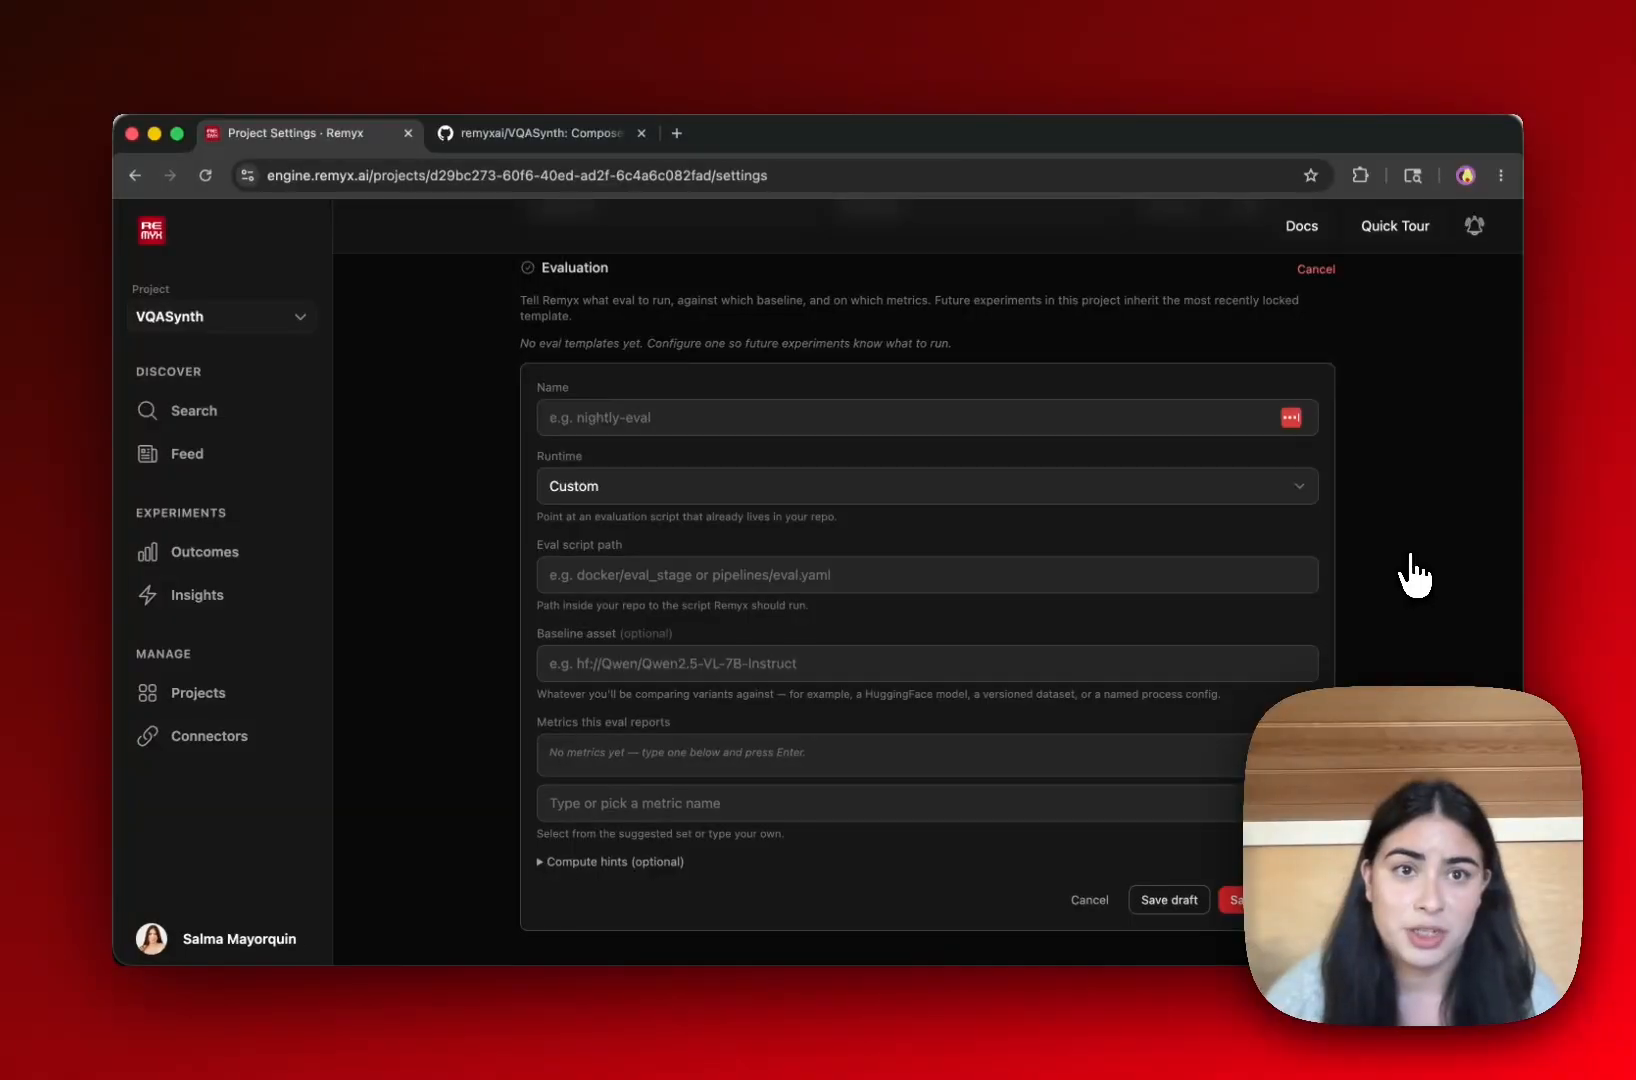
- Switch to the VQASynth repository on GitHub and examine the evaluation script process_eval.py in docker/eval_stage
click(559, 135)
scroll(573, 402, down, 4)
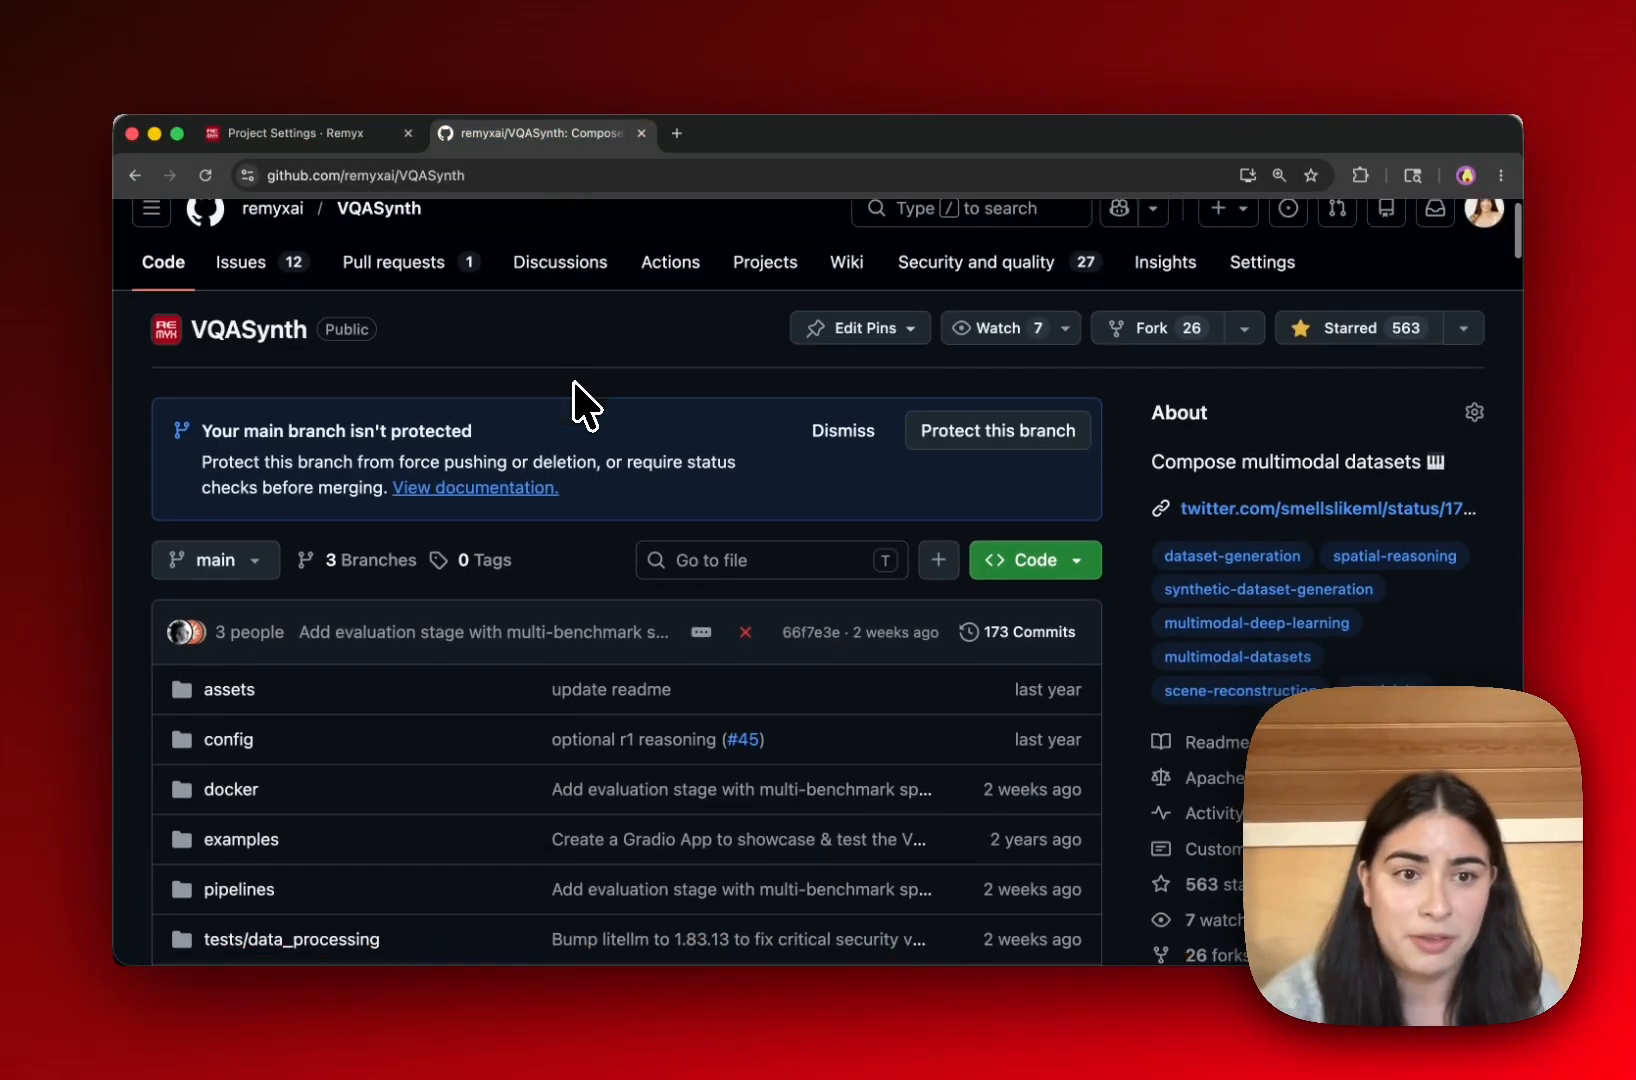
scroll(574, 385, down, 3)
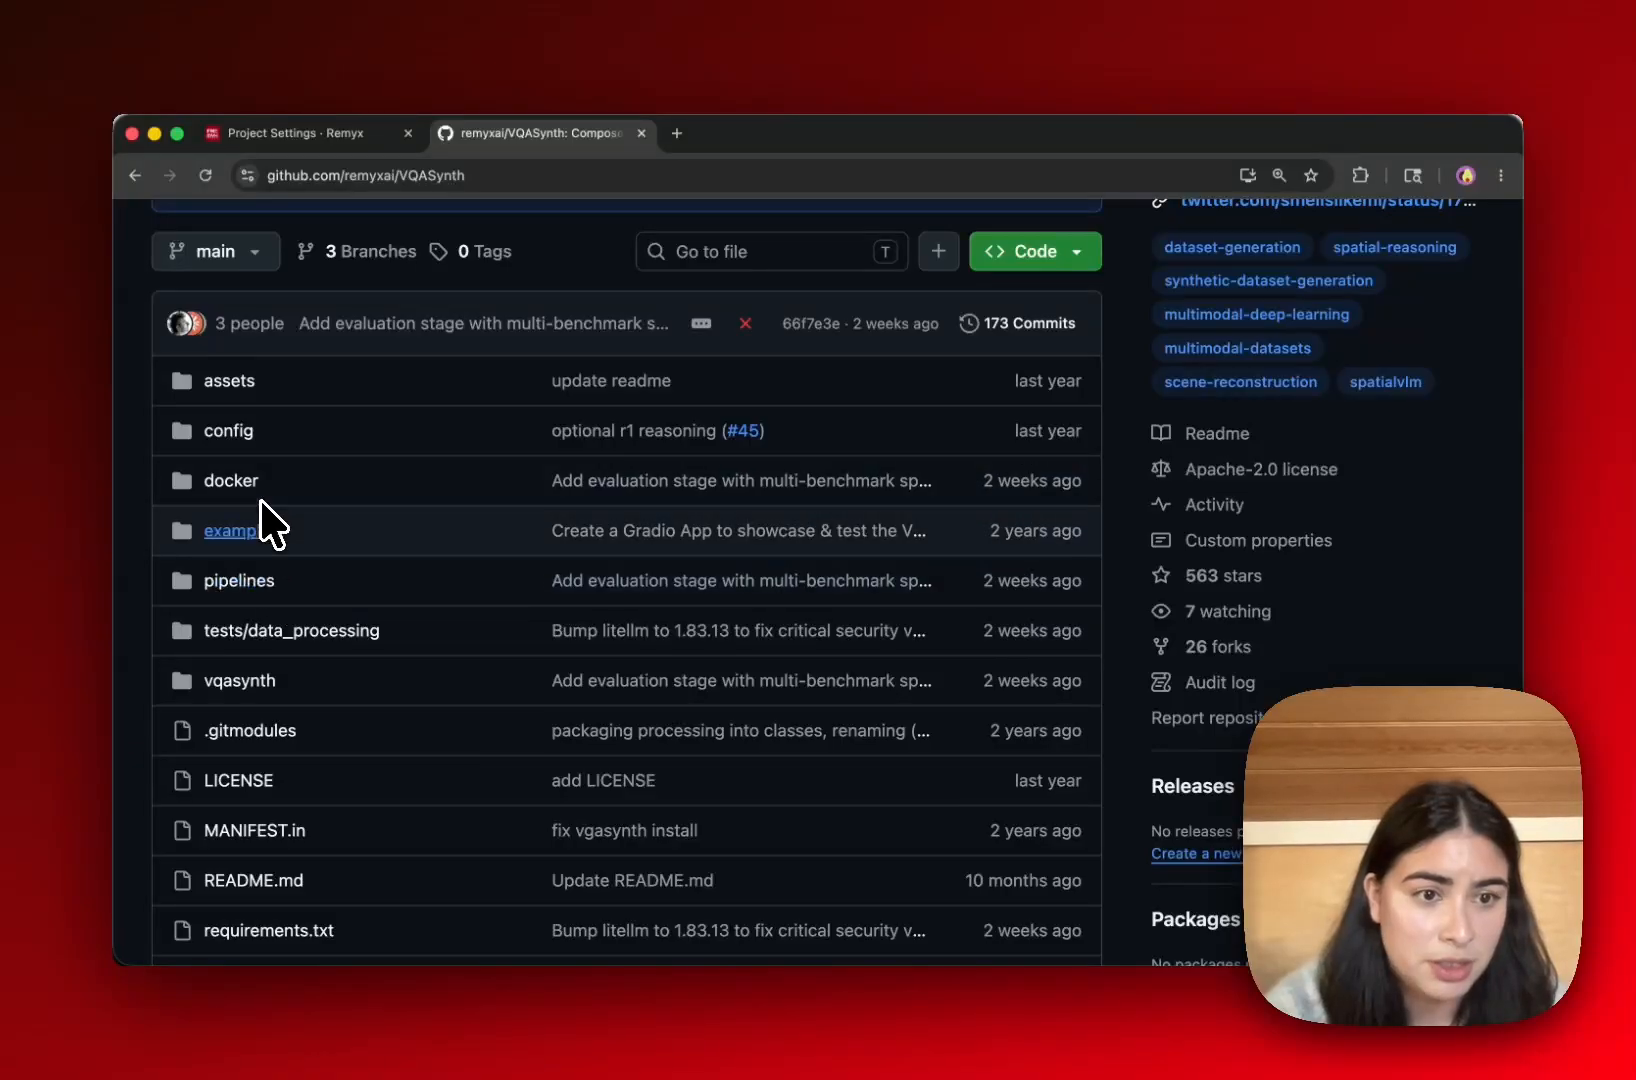
scroll(290, 573, down, 1)
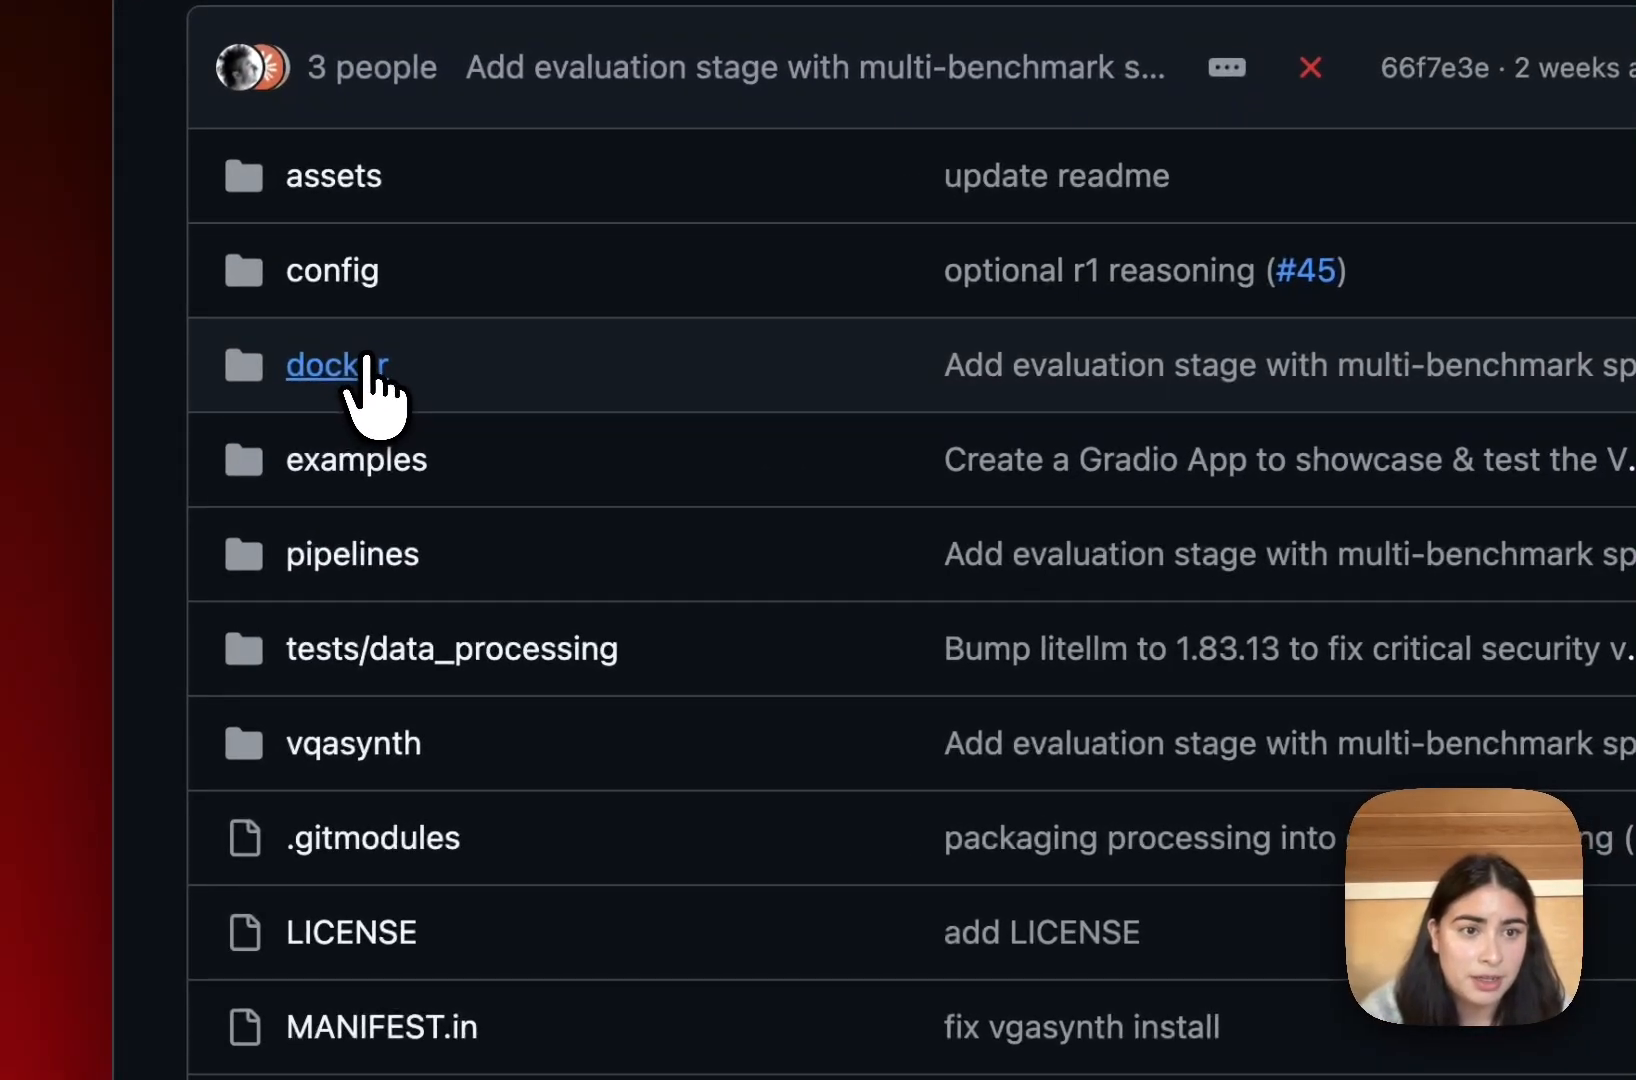
click(368, 364)
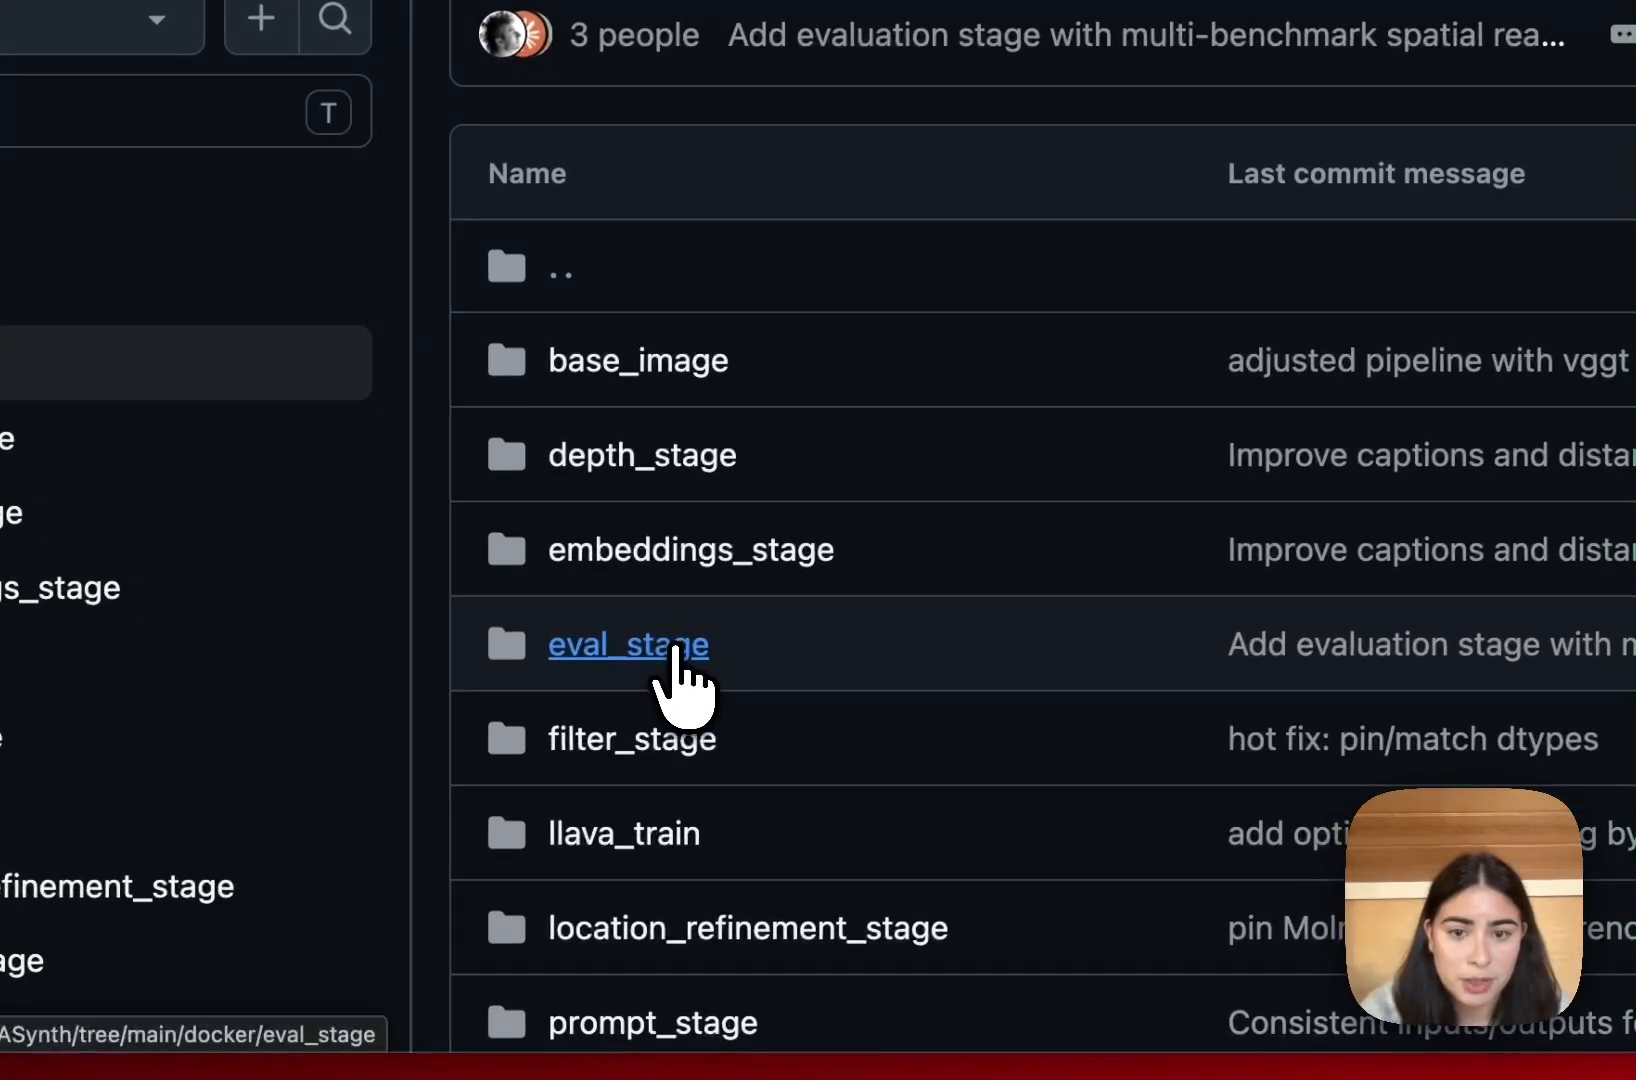
click(672, 648)
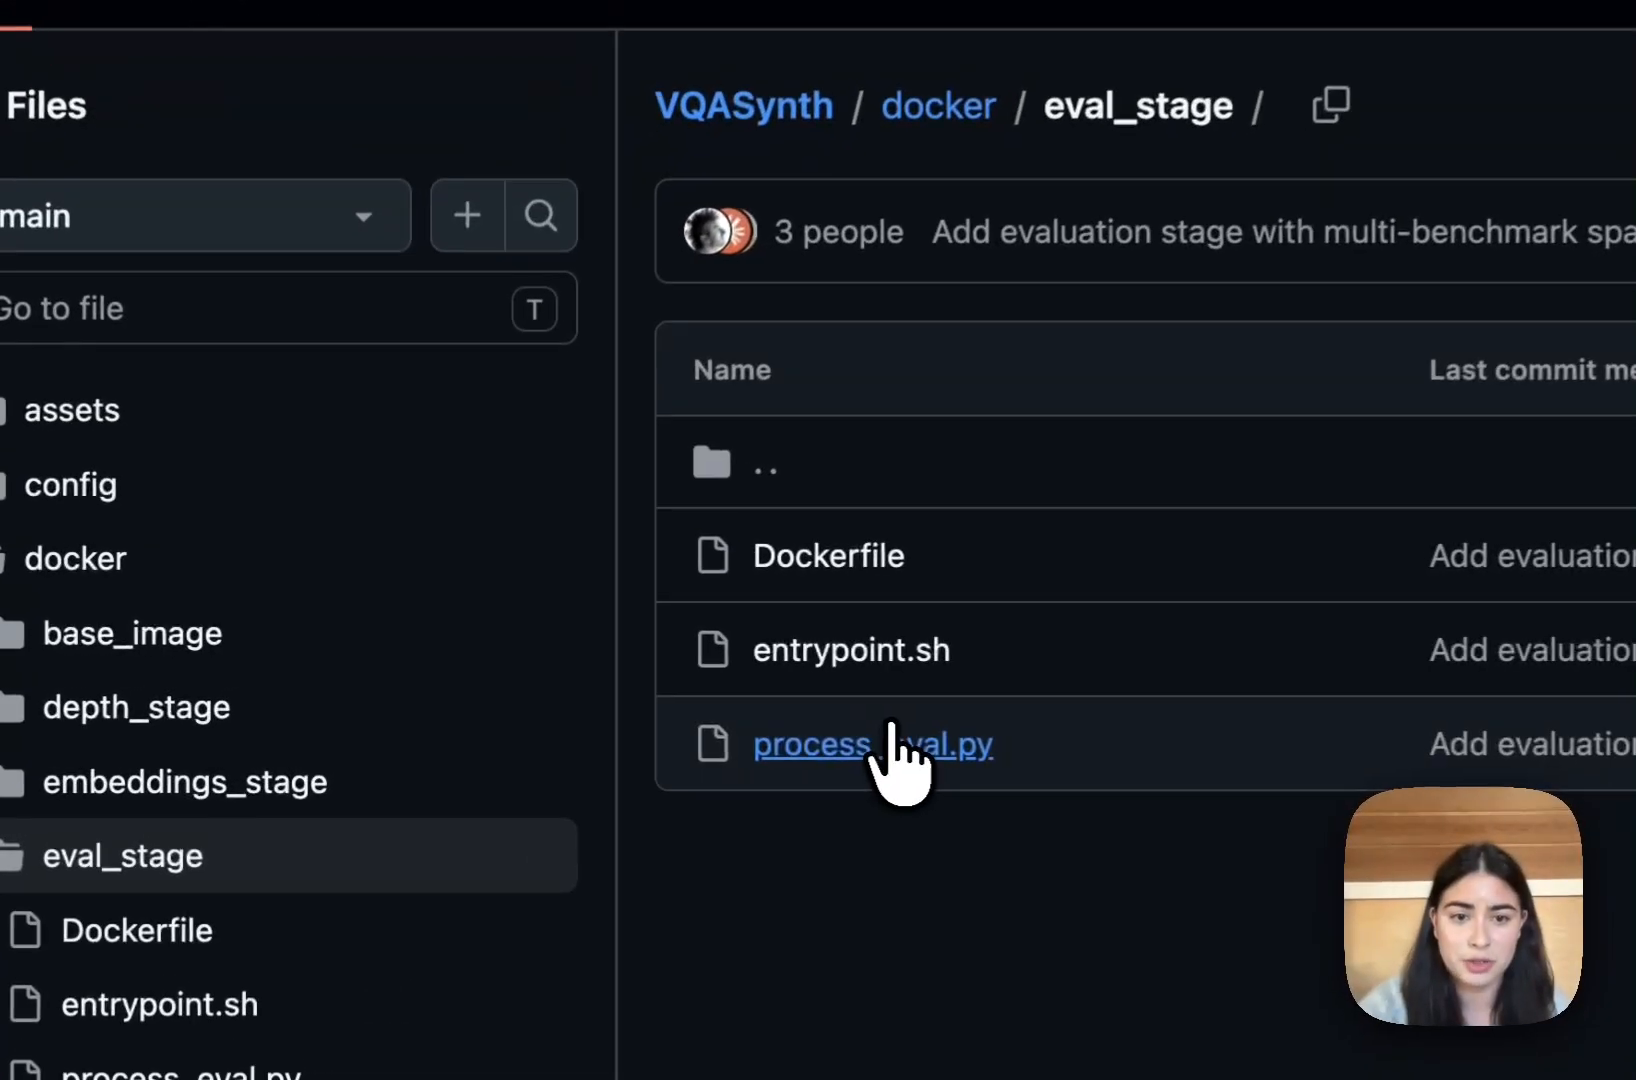
click(652, 700)
scroll(1100, 820, down, 6)
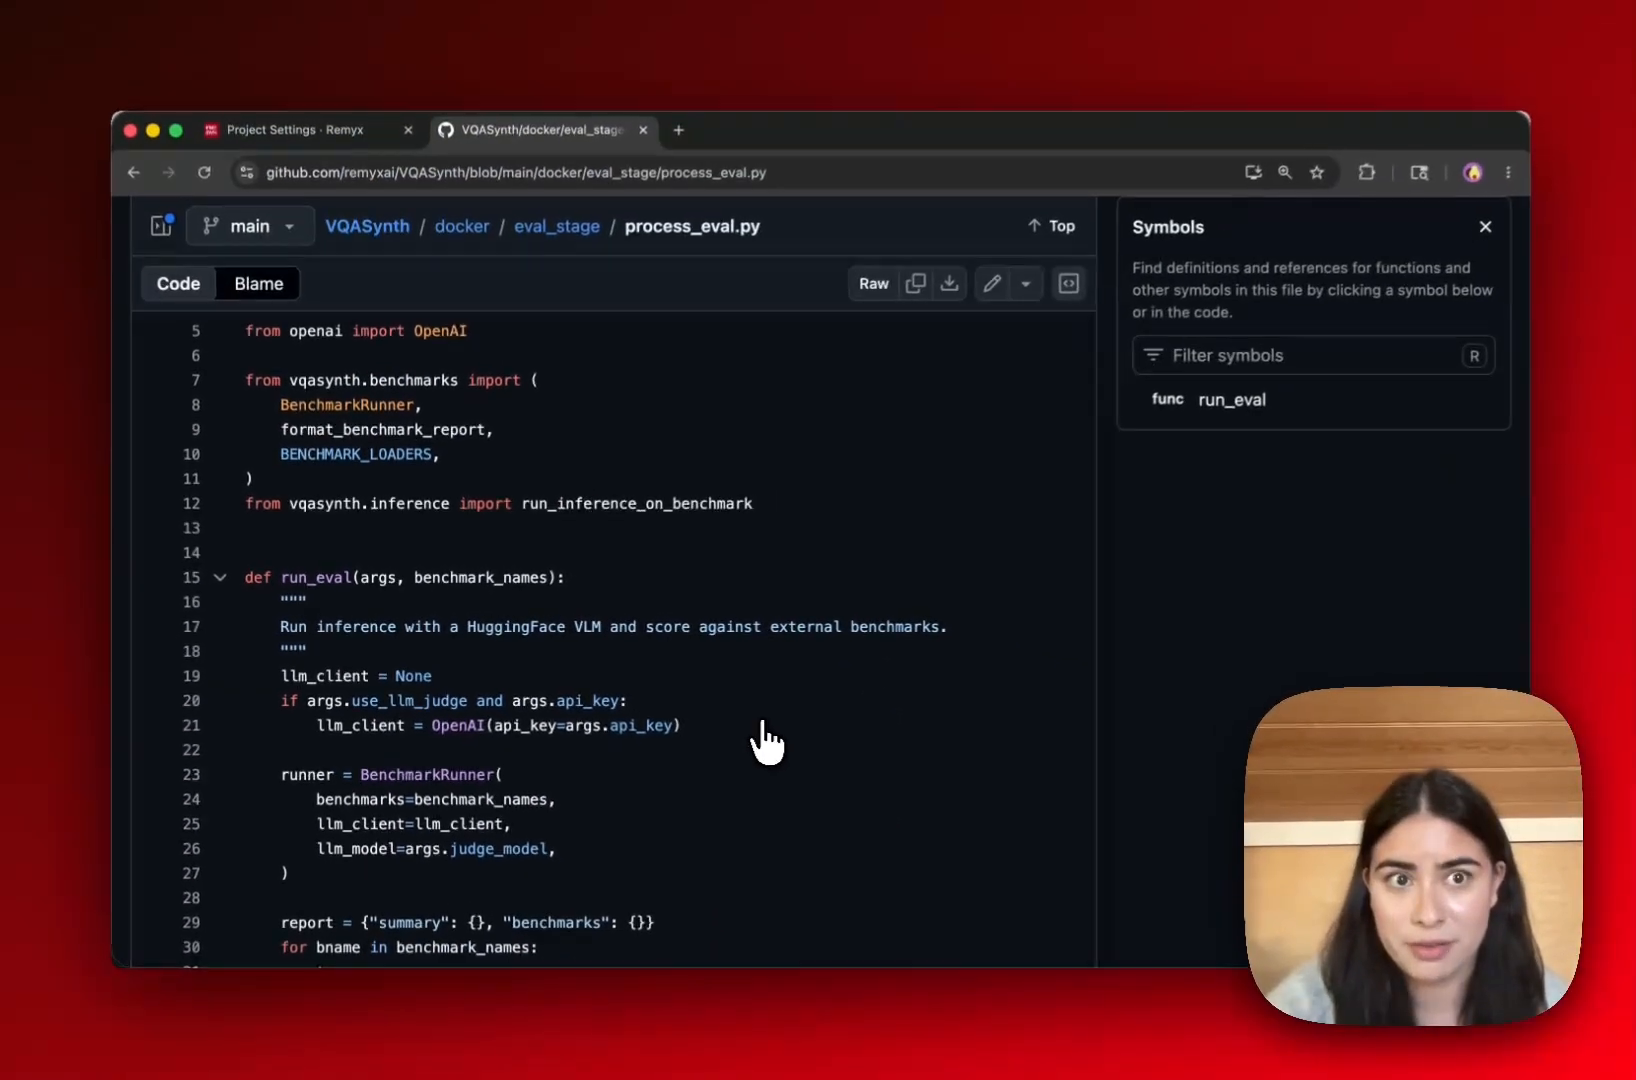
scroll(766, 740, up, 3)
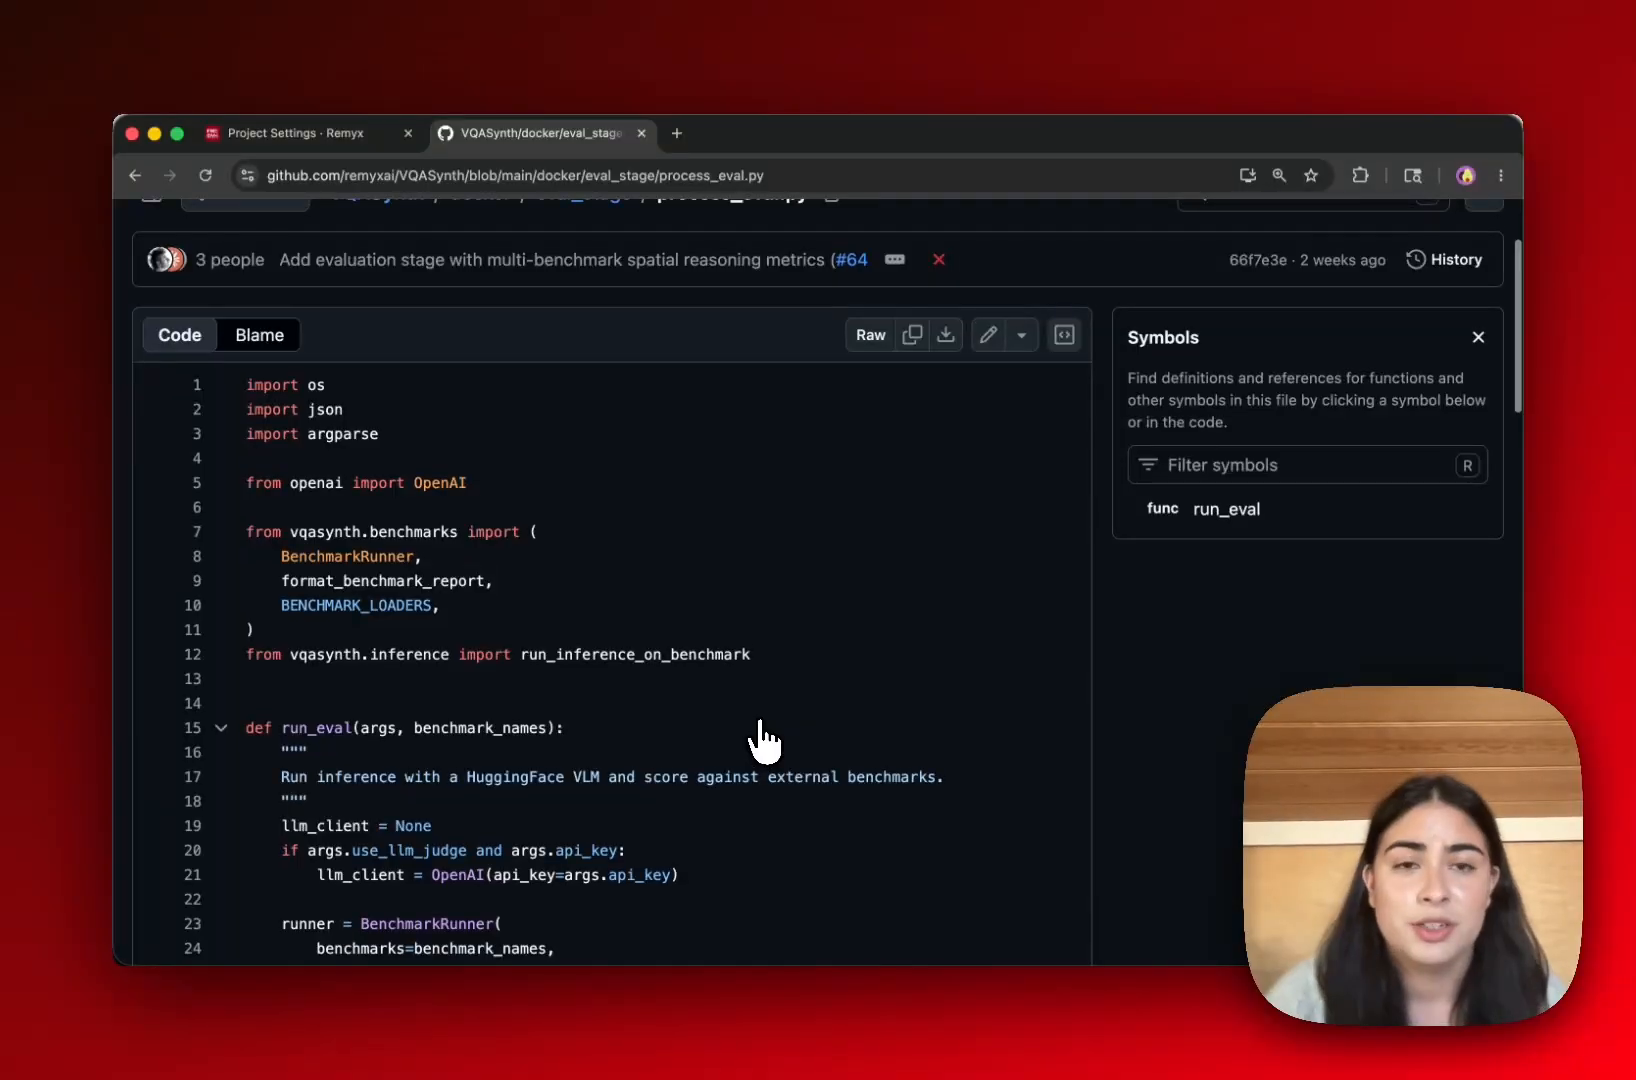
scroll(766, 740, down, 4)
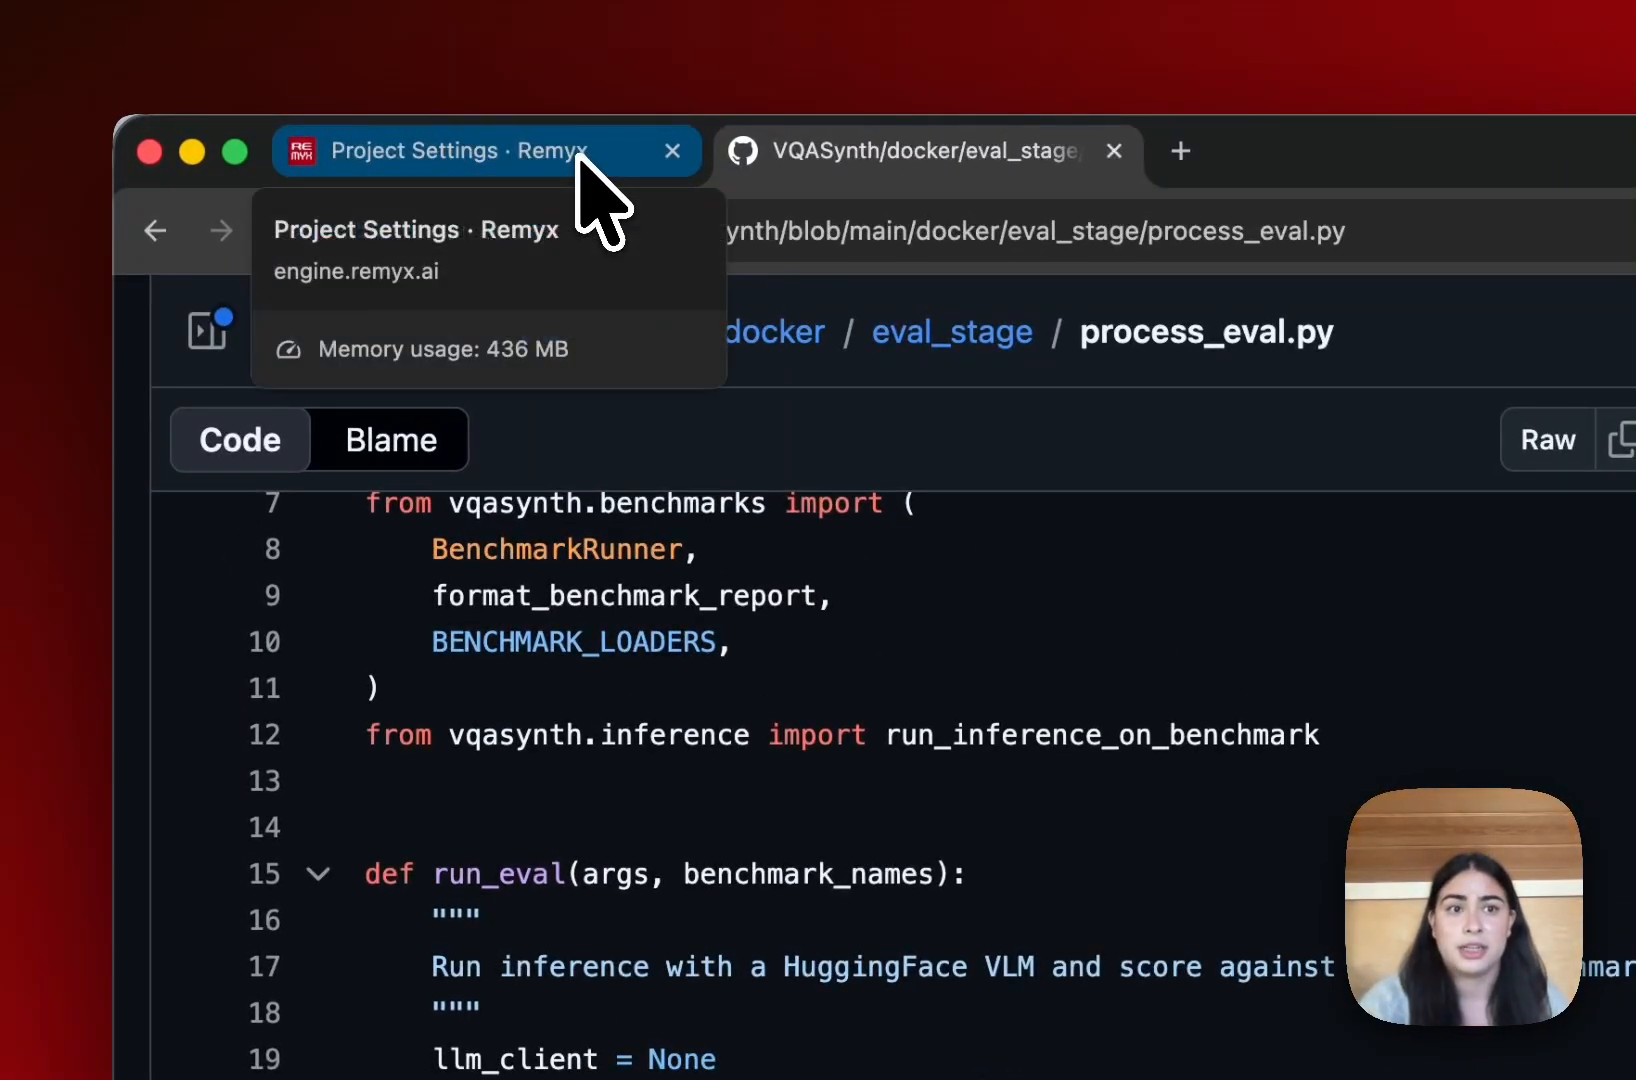
- Return to the Remyx project settings, name the evaluation Spatial-reasoning-benchmarks and set its script path to docker/eval_stage/
click(580, 155)
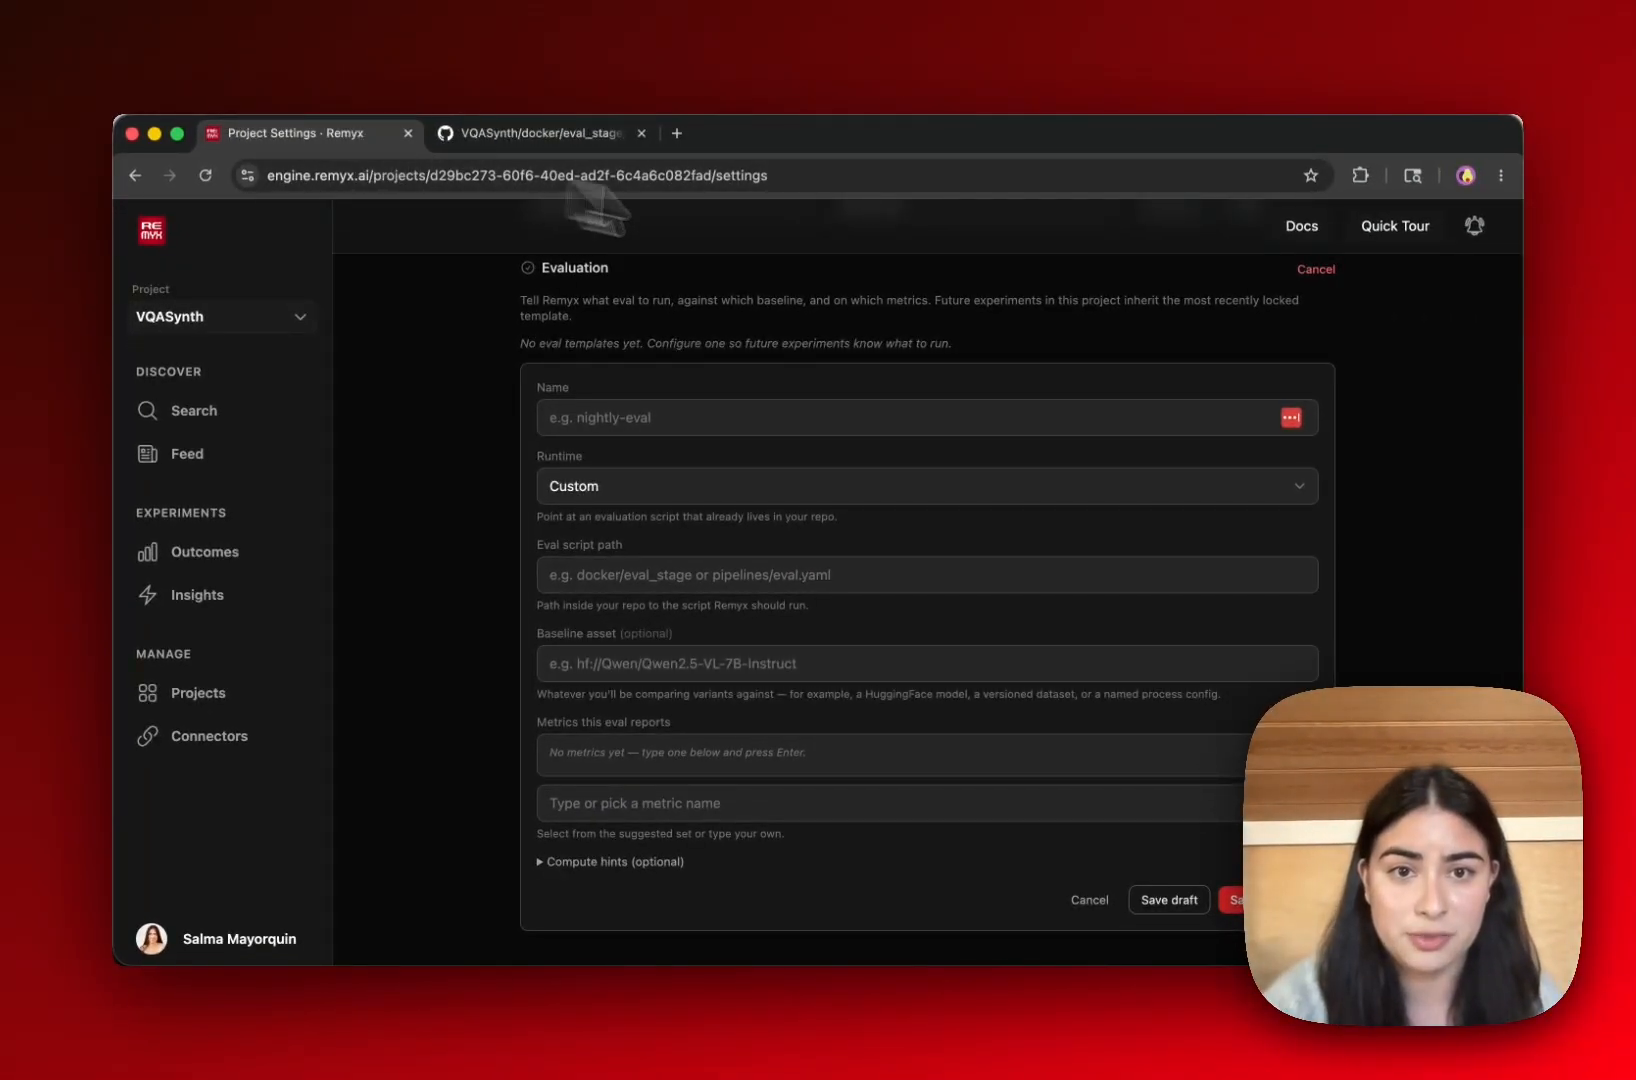
click(867, 413)
text(Spatial-reasoning-benchmarks)
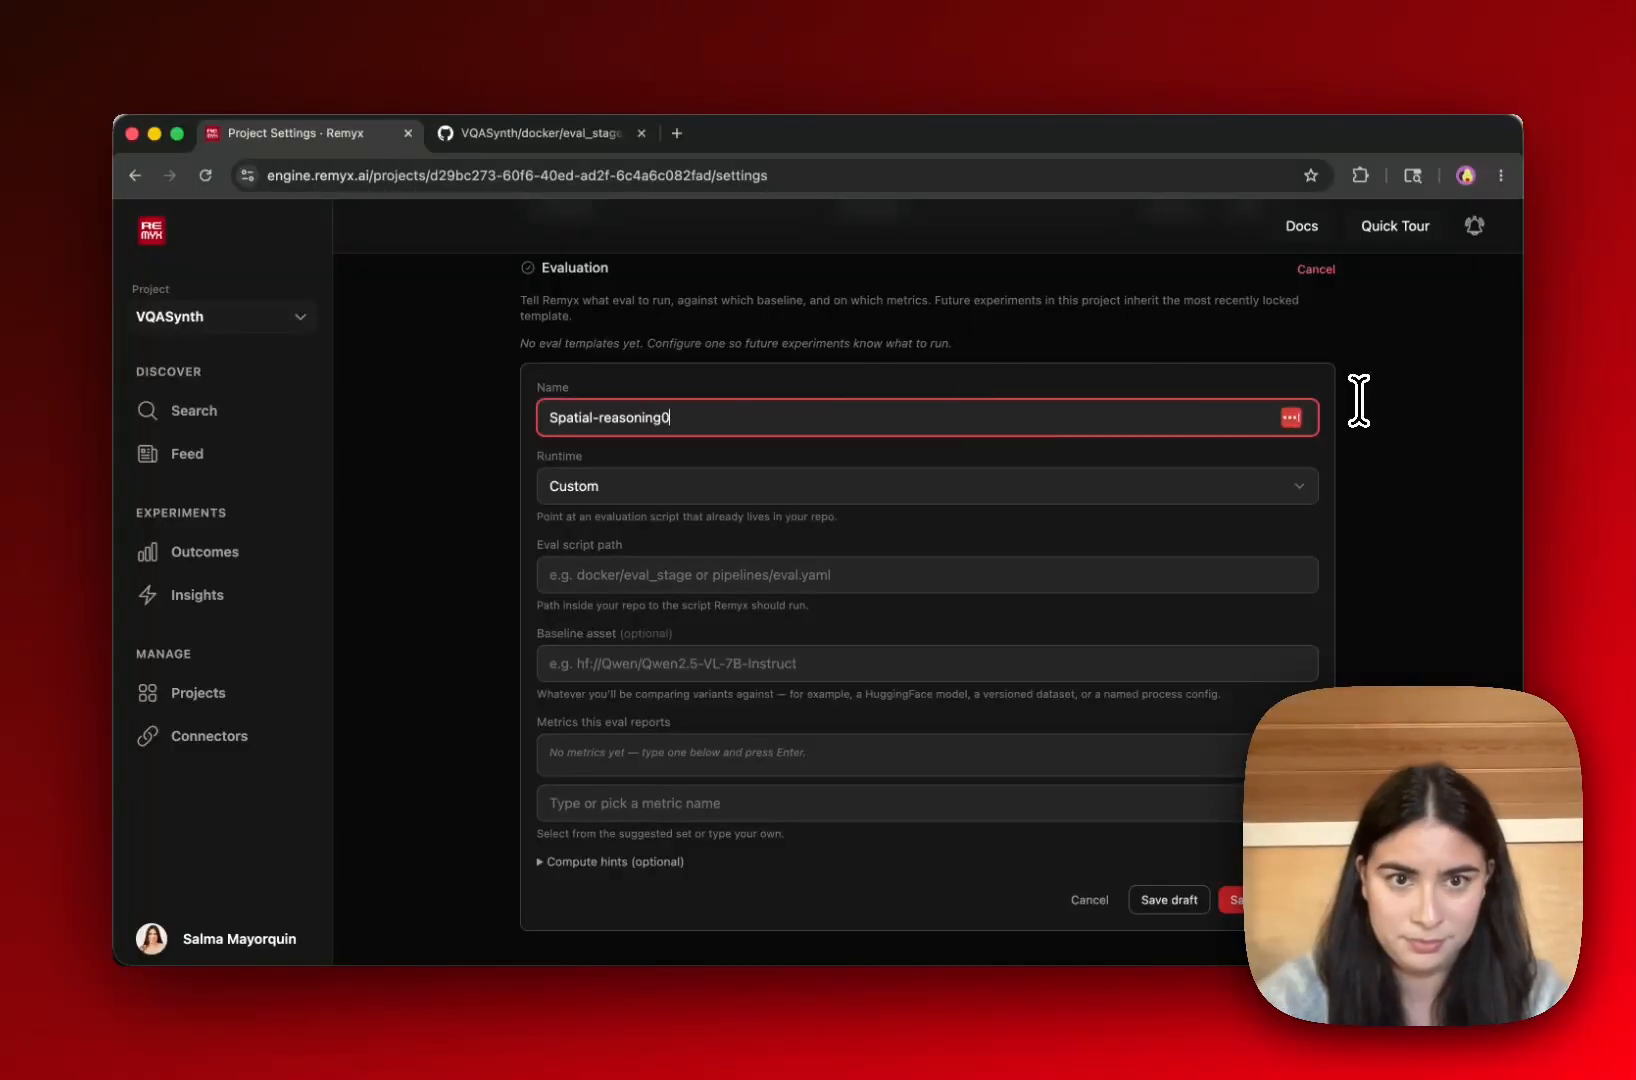
click(1172, 573)
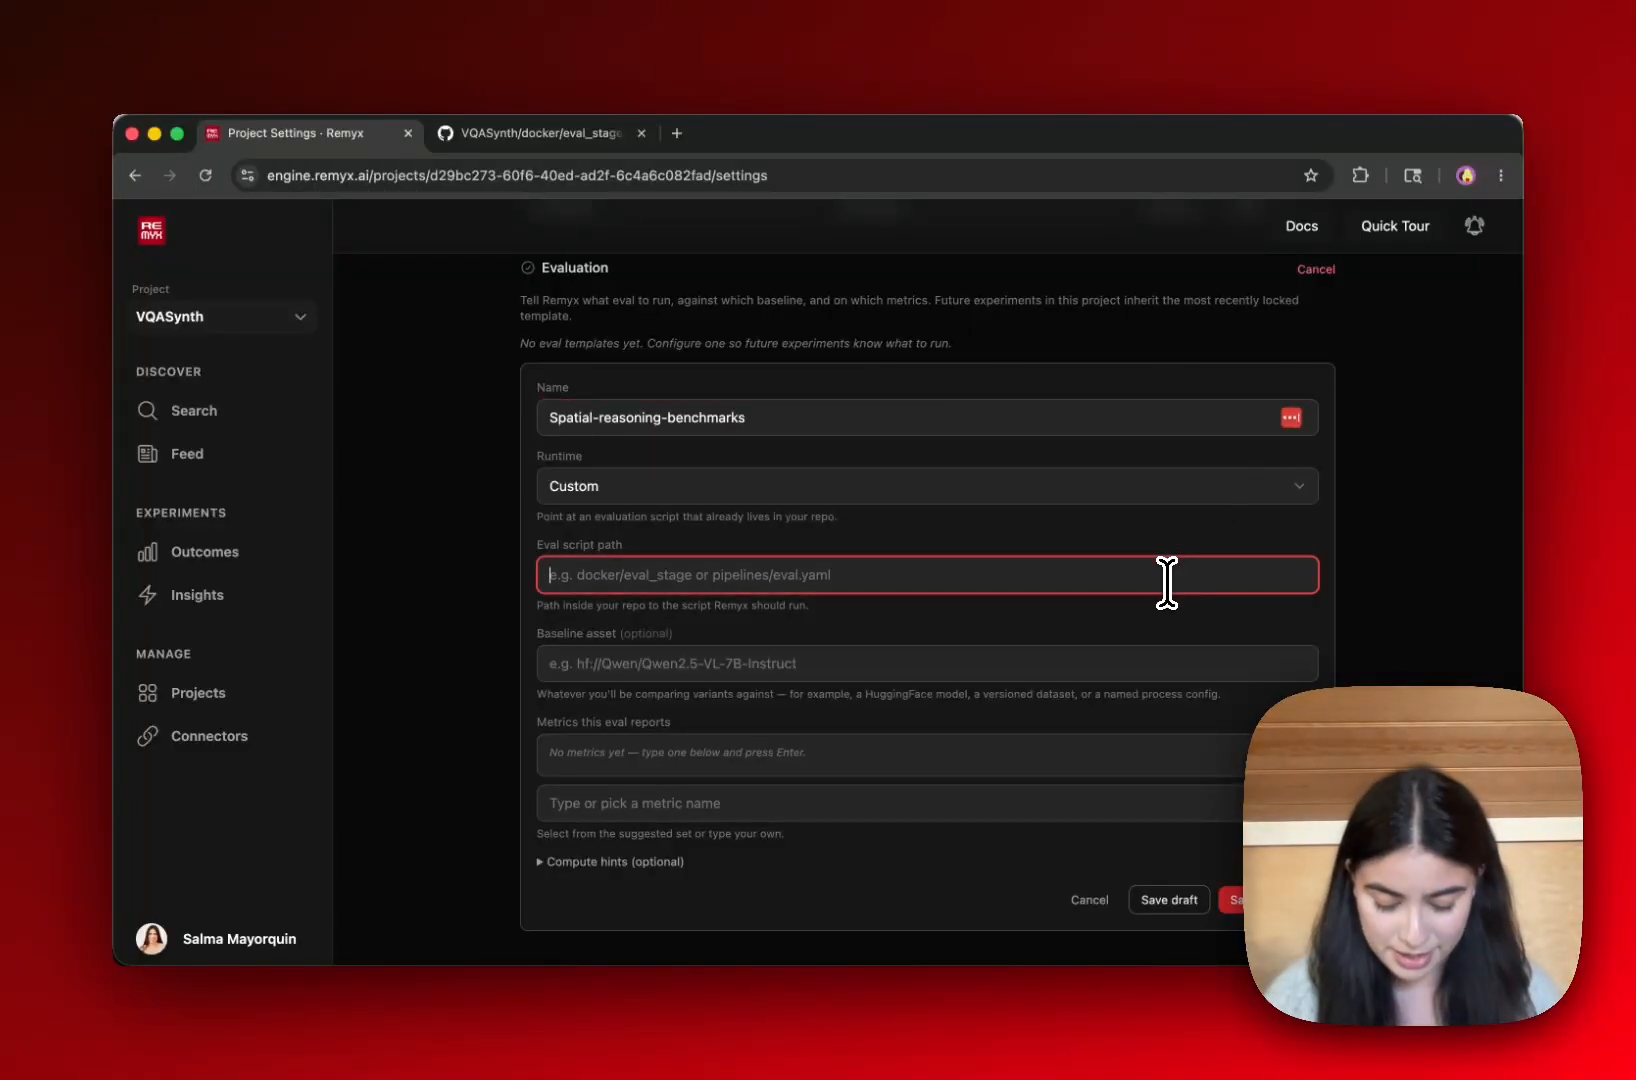
text(docker/)
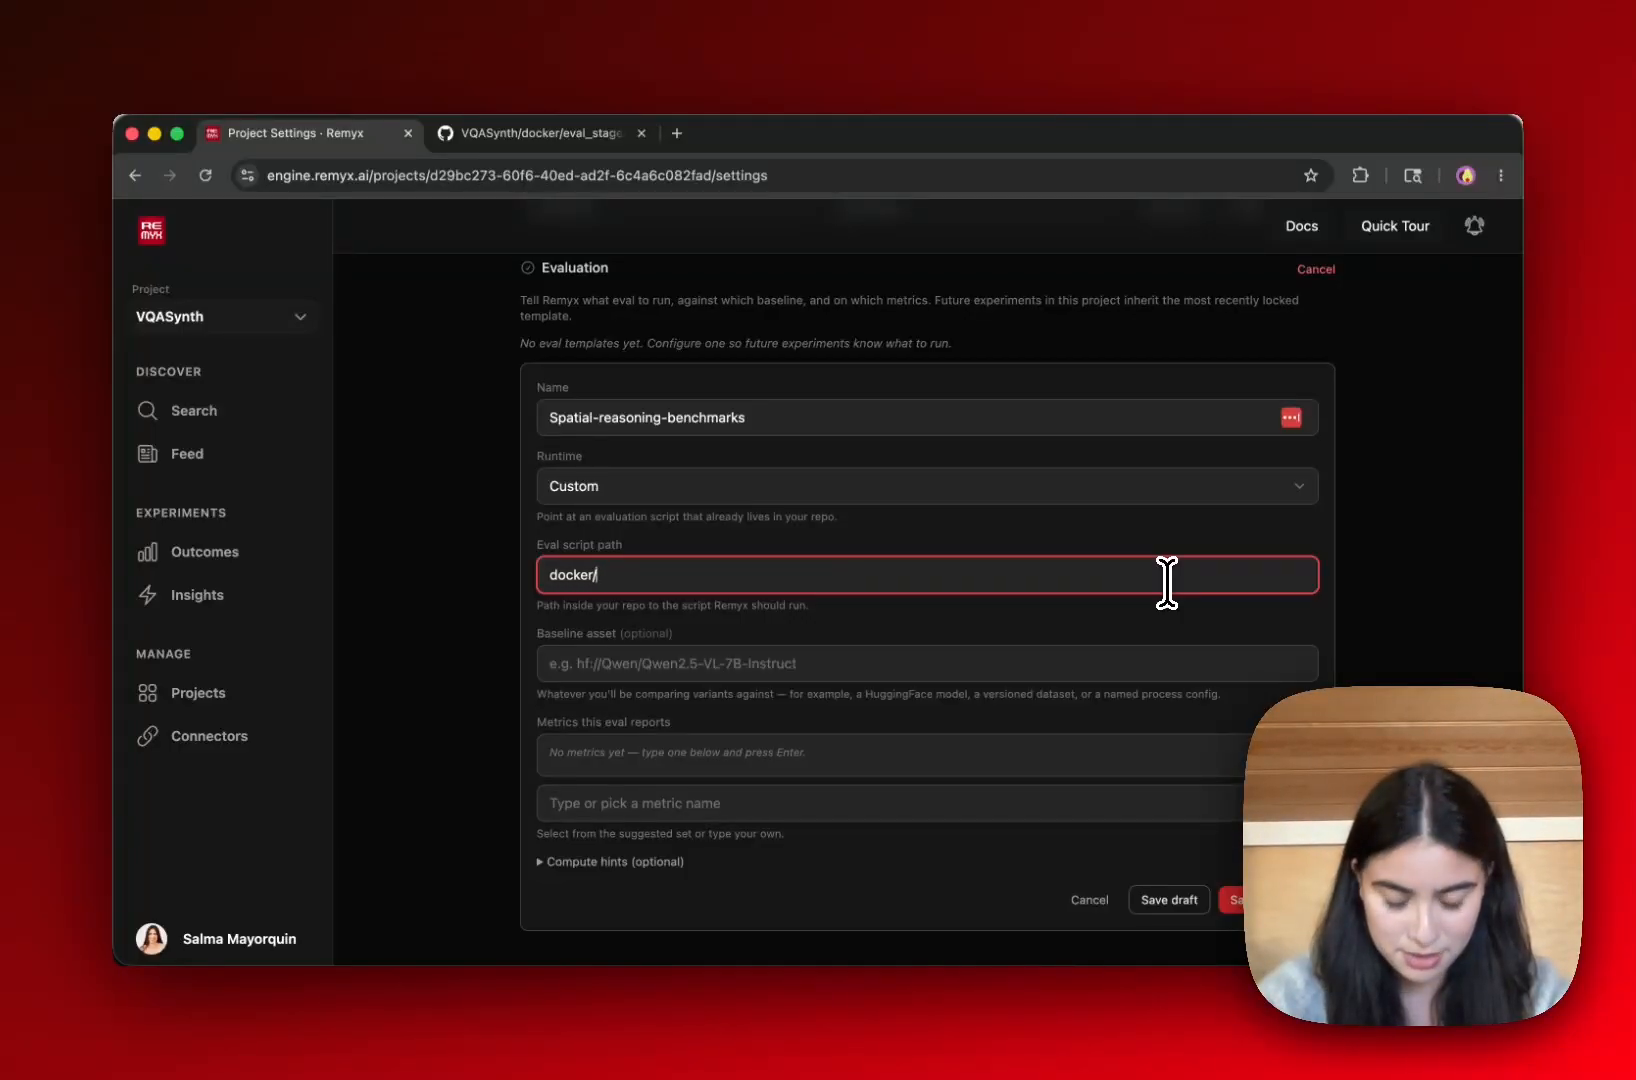
text(eval_stage/)
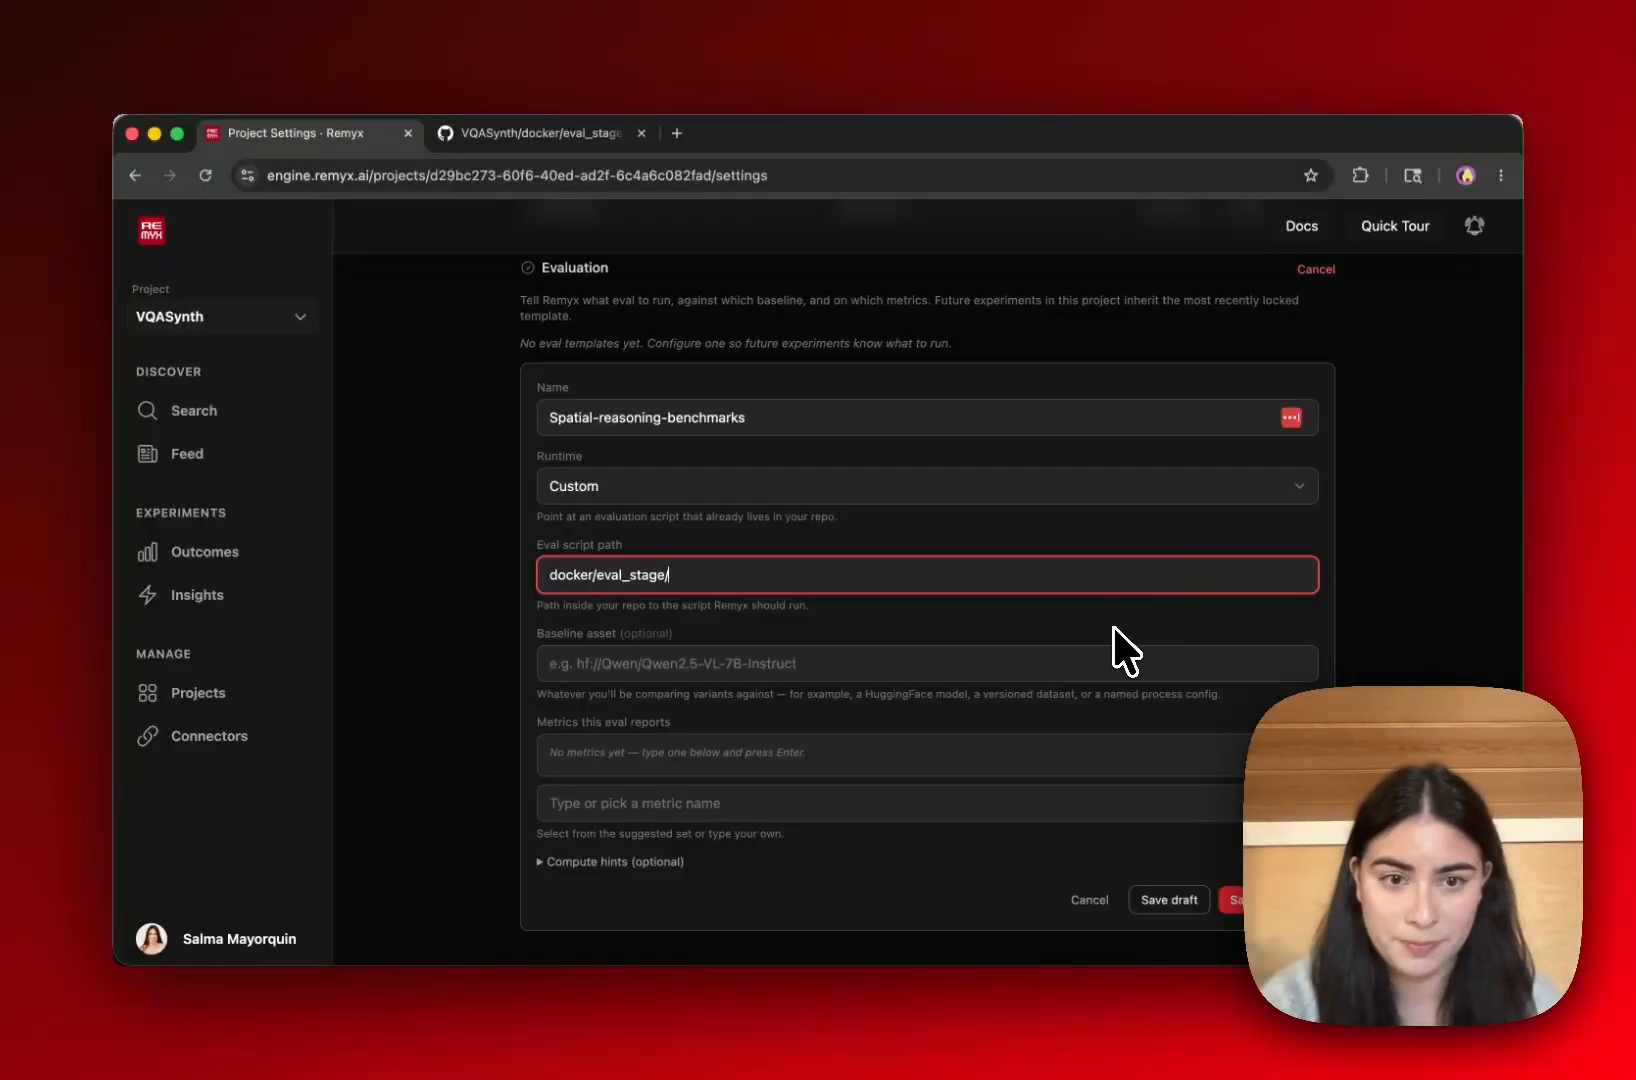
- Set the evaluation's baseline asset to Qwen/Qwen2.5-VL-7B-Instruct
click(1071, 653)
scroll(1071, 653, down, 2)
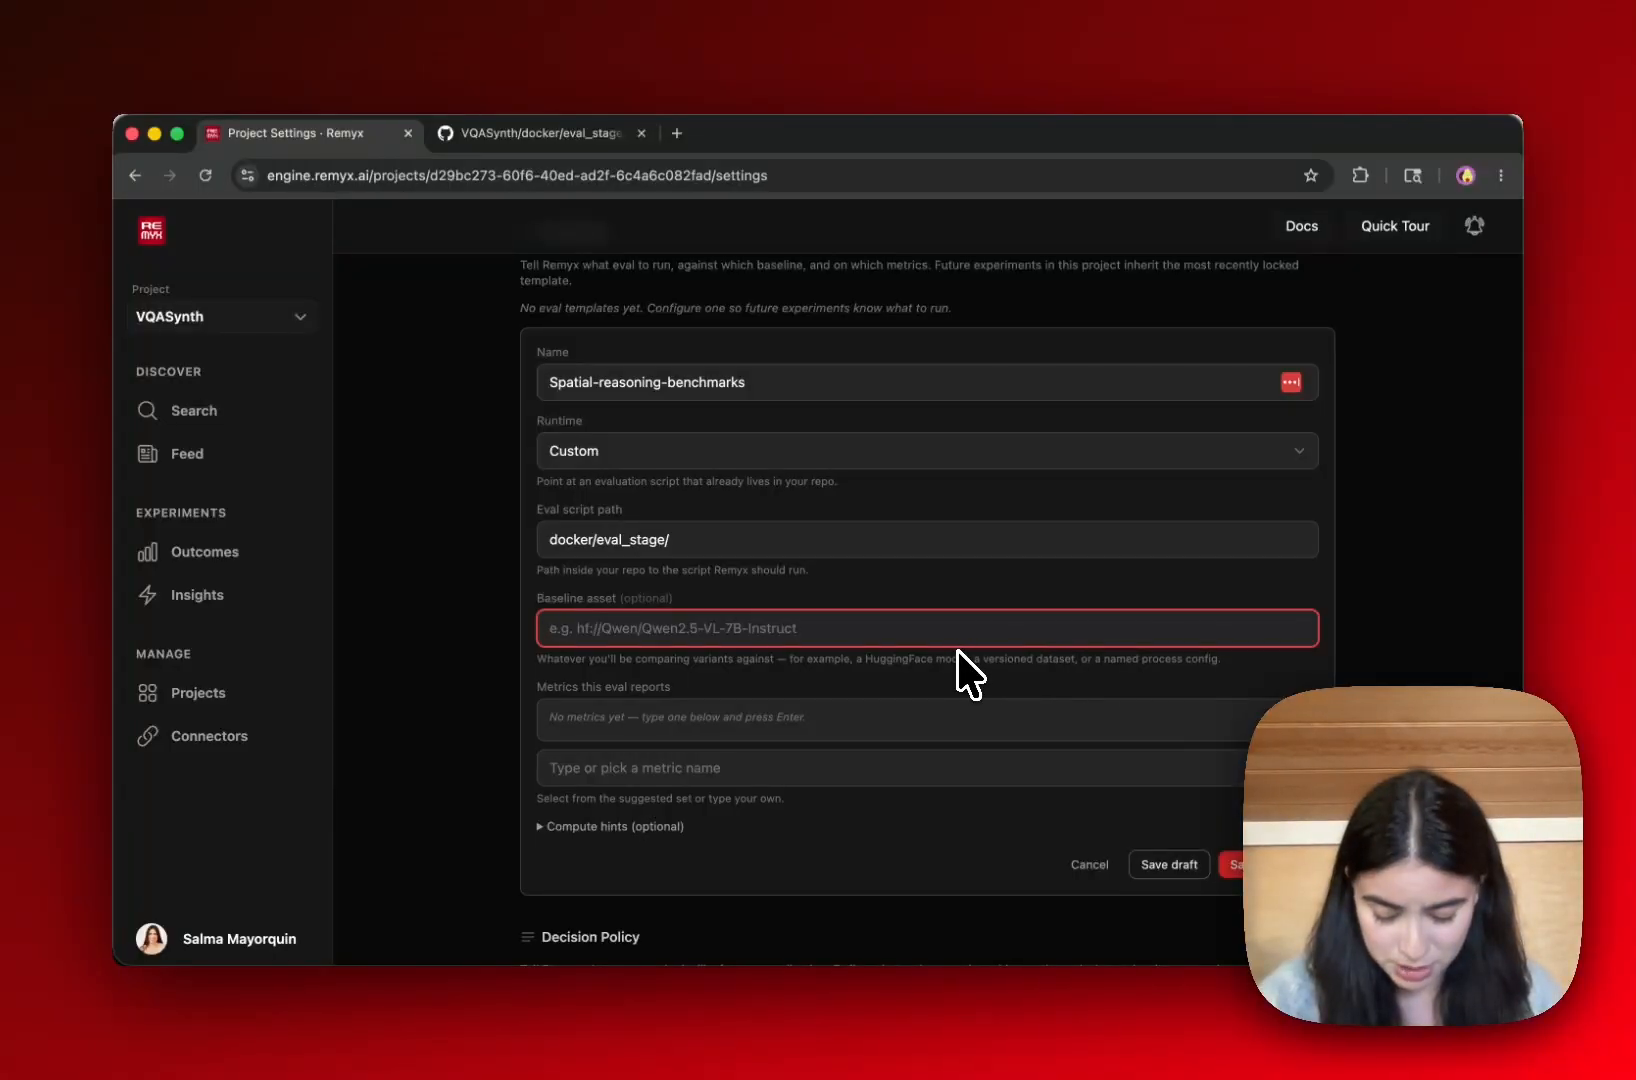
text(Qwen/Qwen2.5-VL-7B-Instruct)
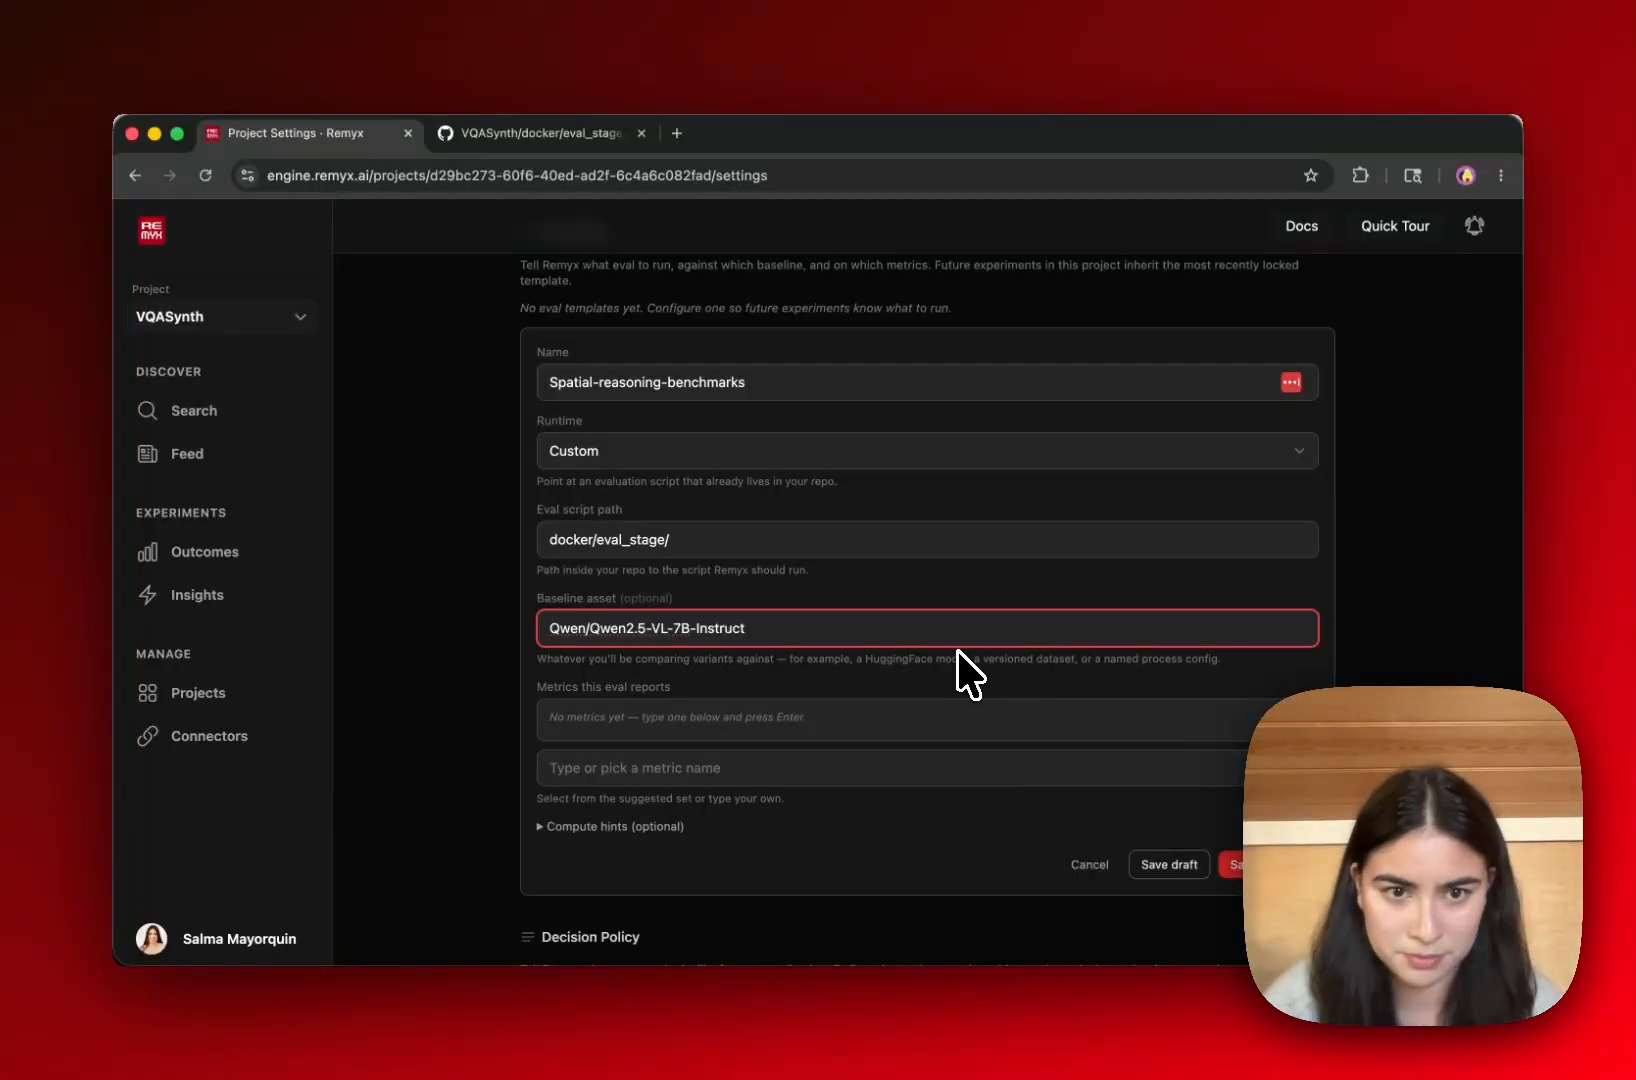
- Add spatialscore, omnispatial, space10 and mindcube as the metrics the evaluation reports
scroll(956, 640, down, 2)
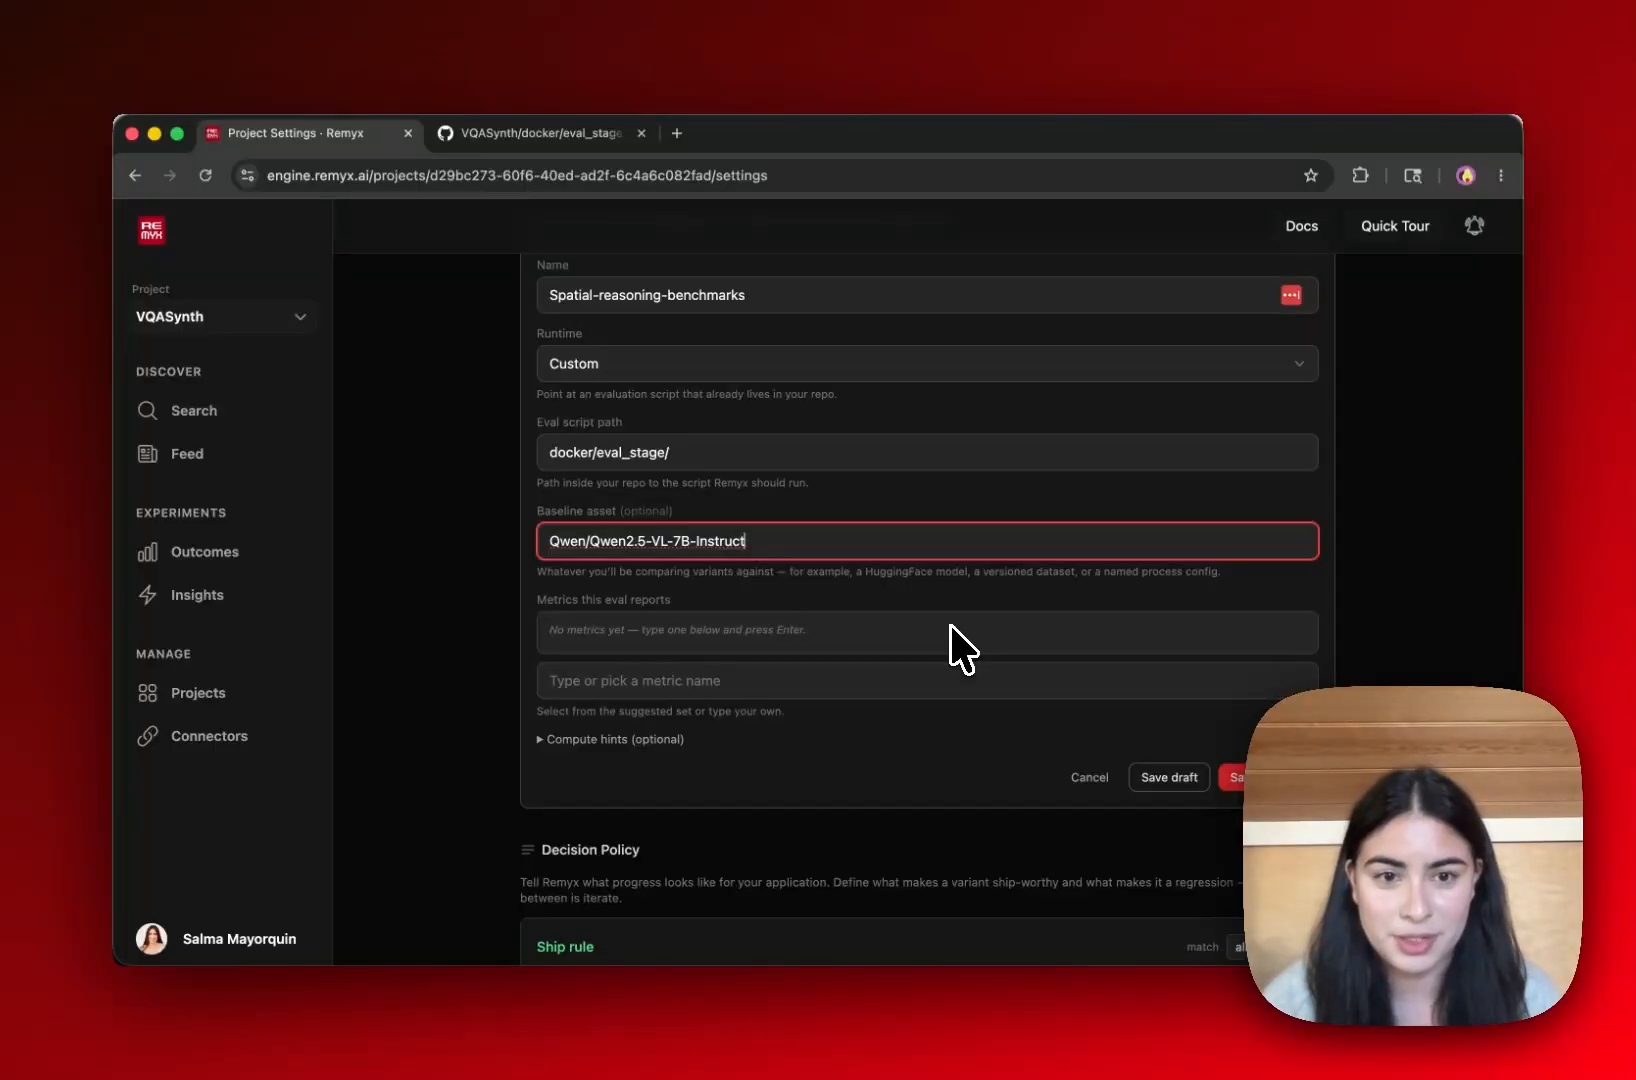
click(860, 684)
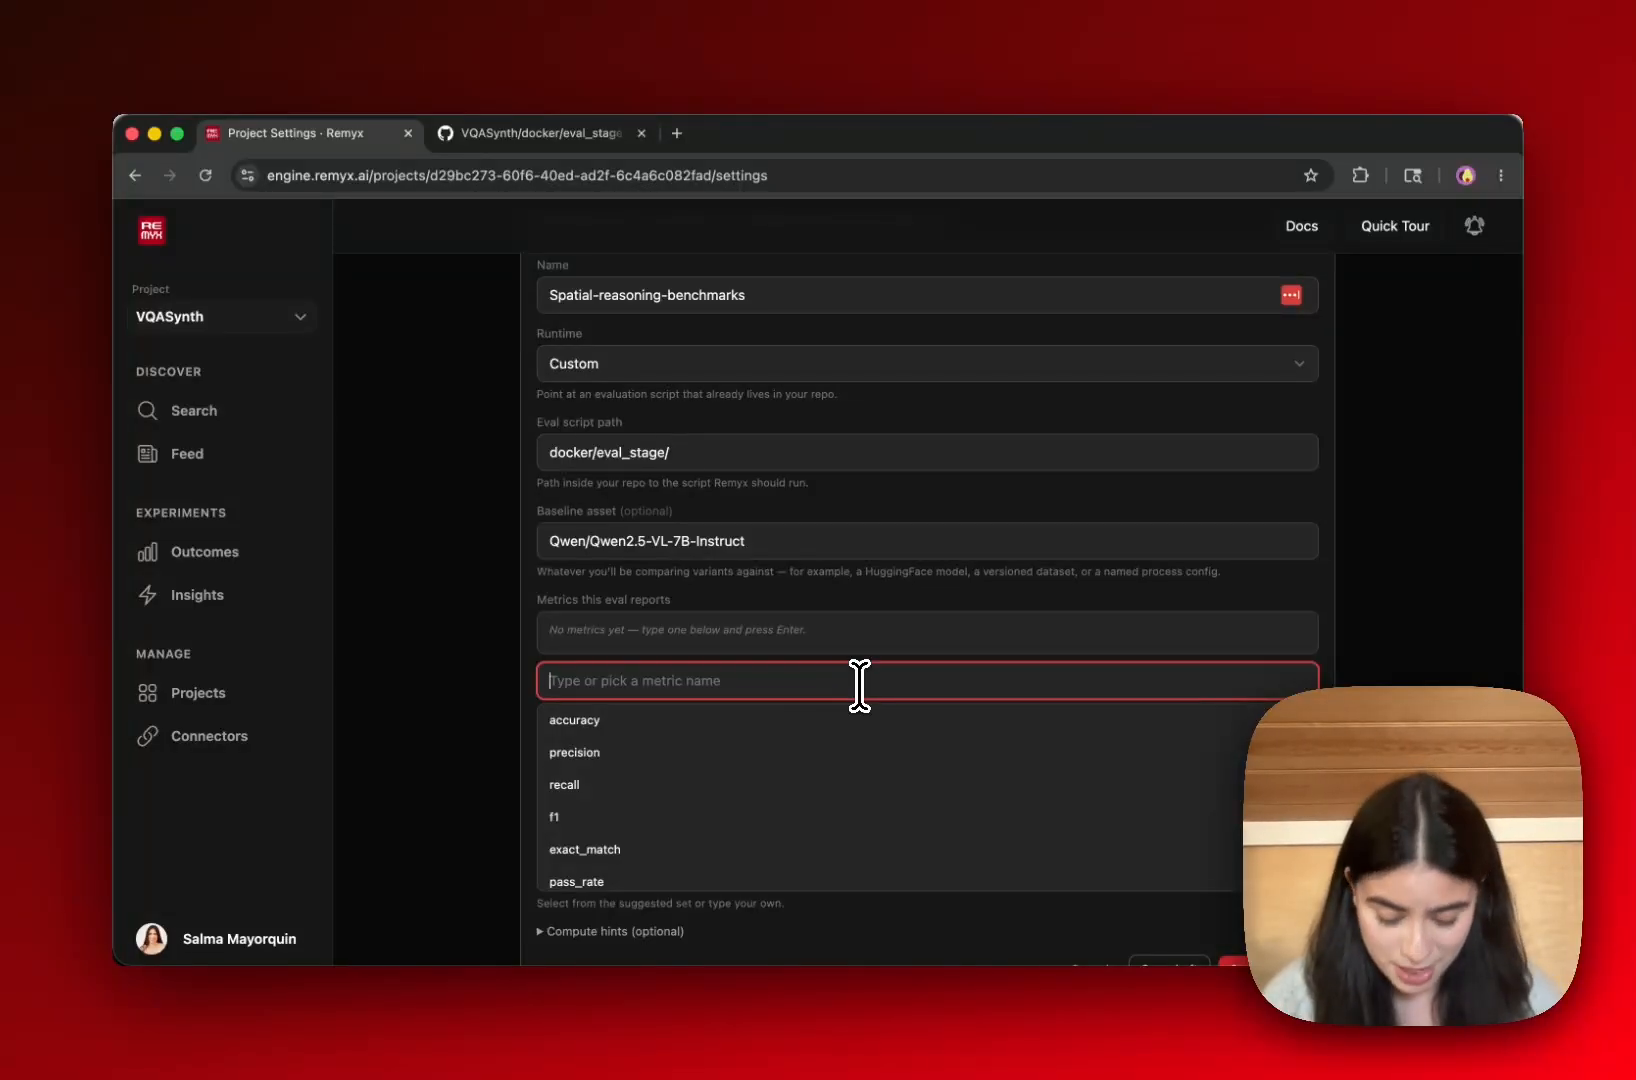
text(spatialscore)
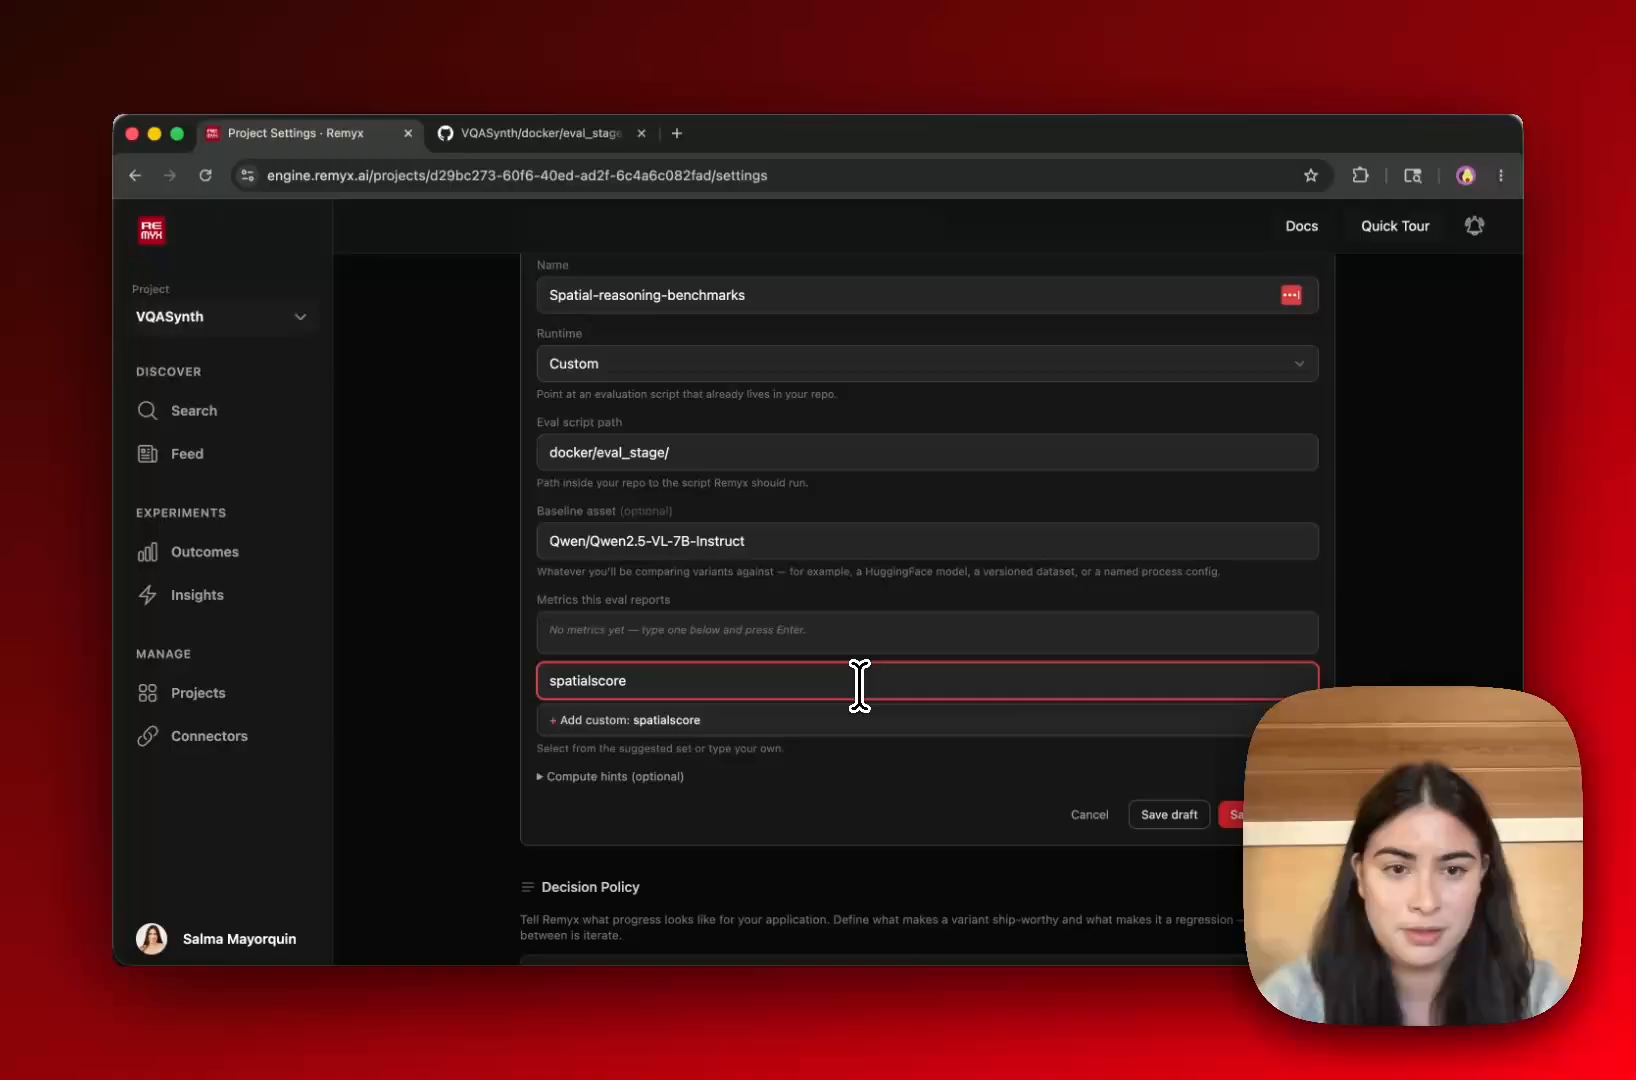
key(Return)
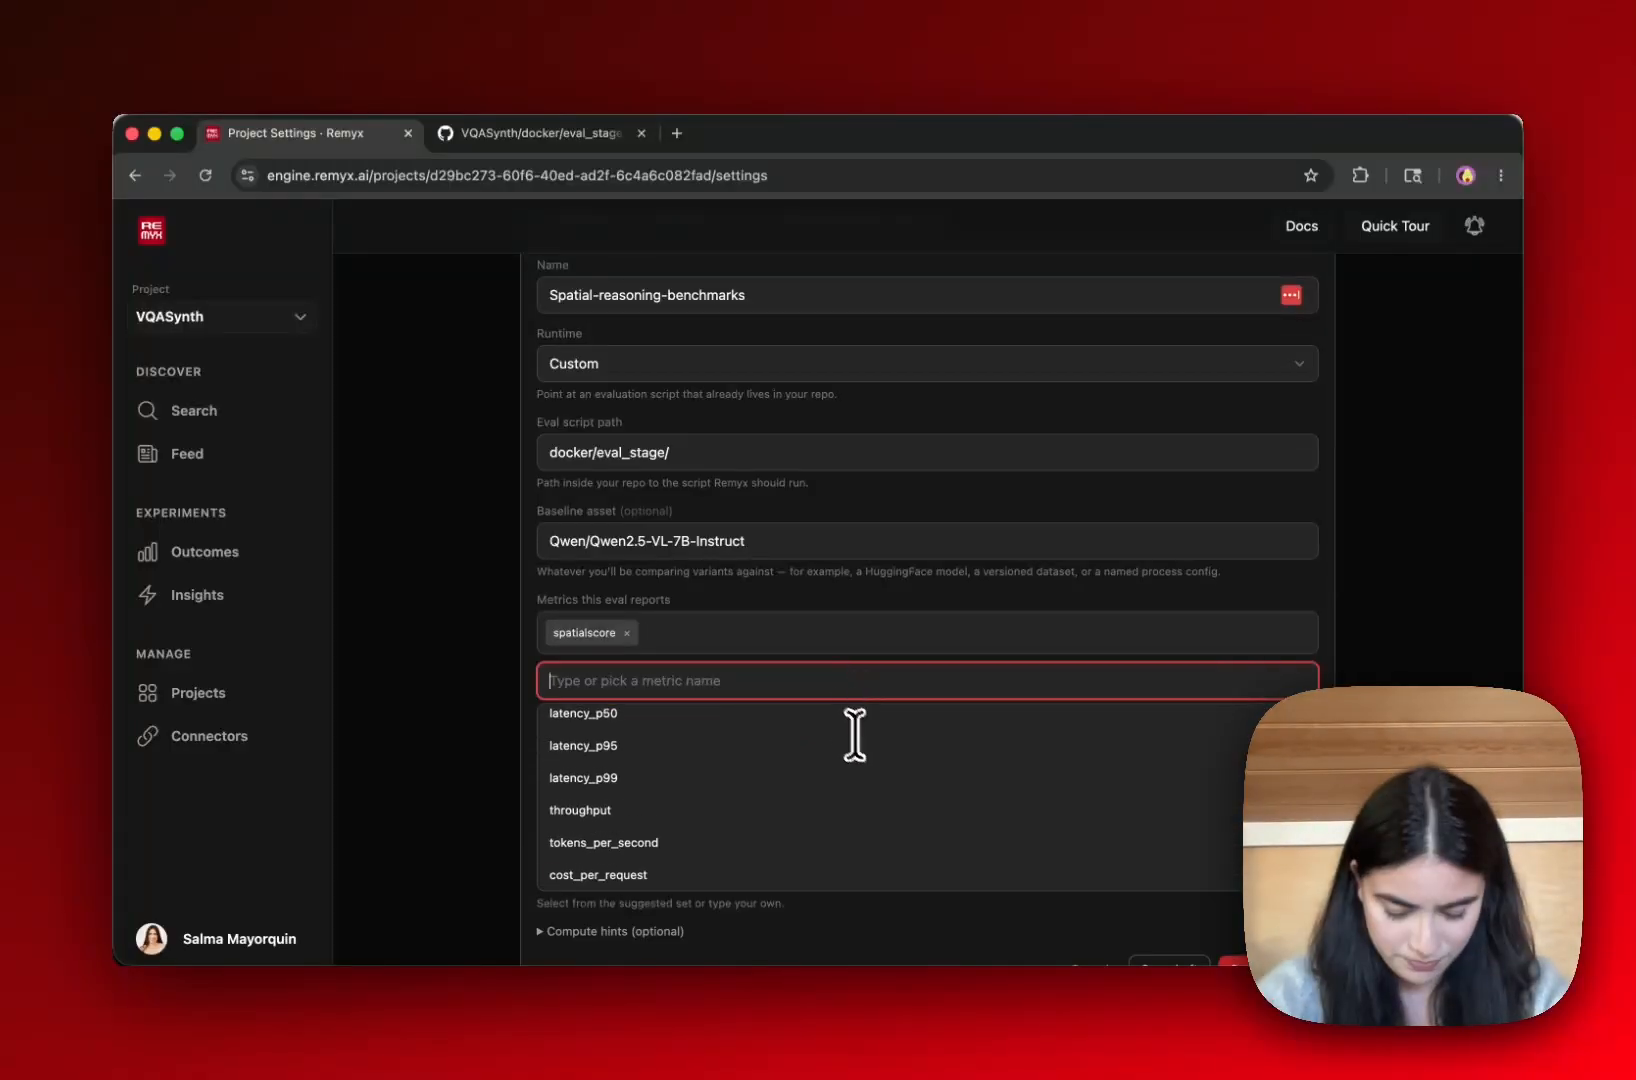
text(omnispatial)
key(Return)
text(space10)
key(Return)
text(mindcube)
key(Return)
click(1409, 612)
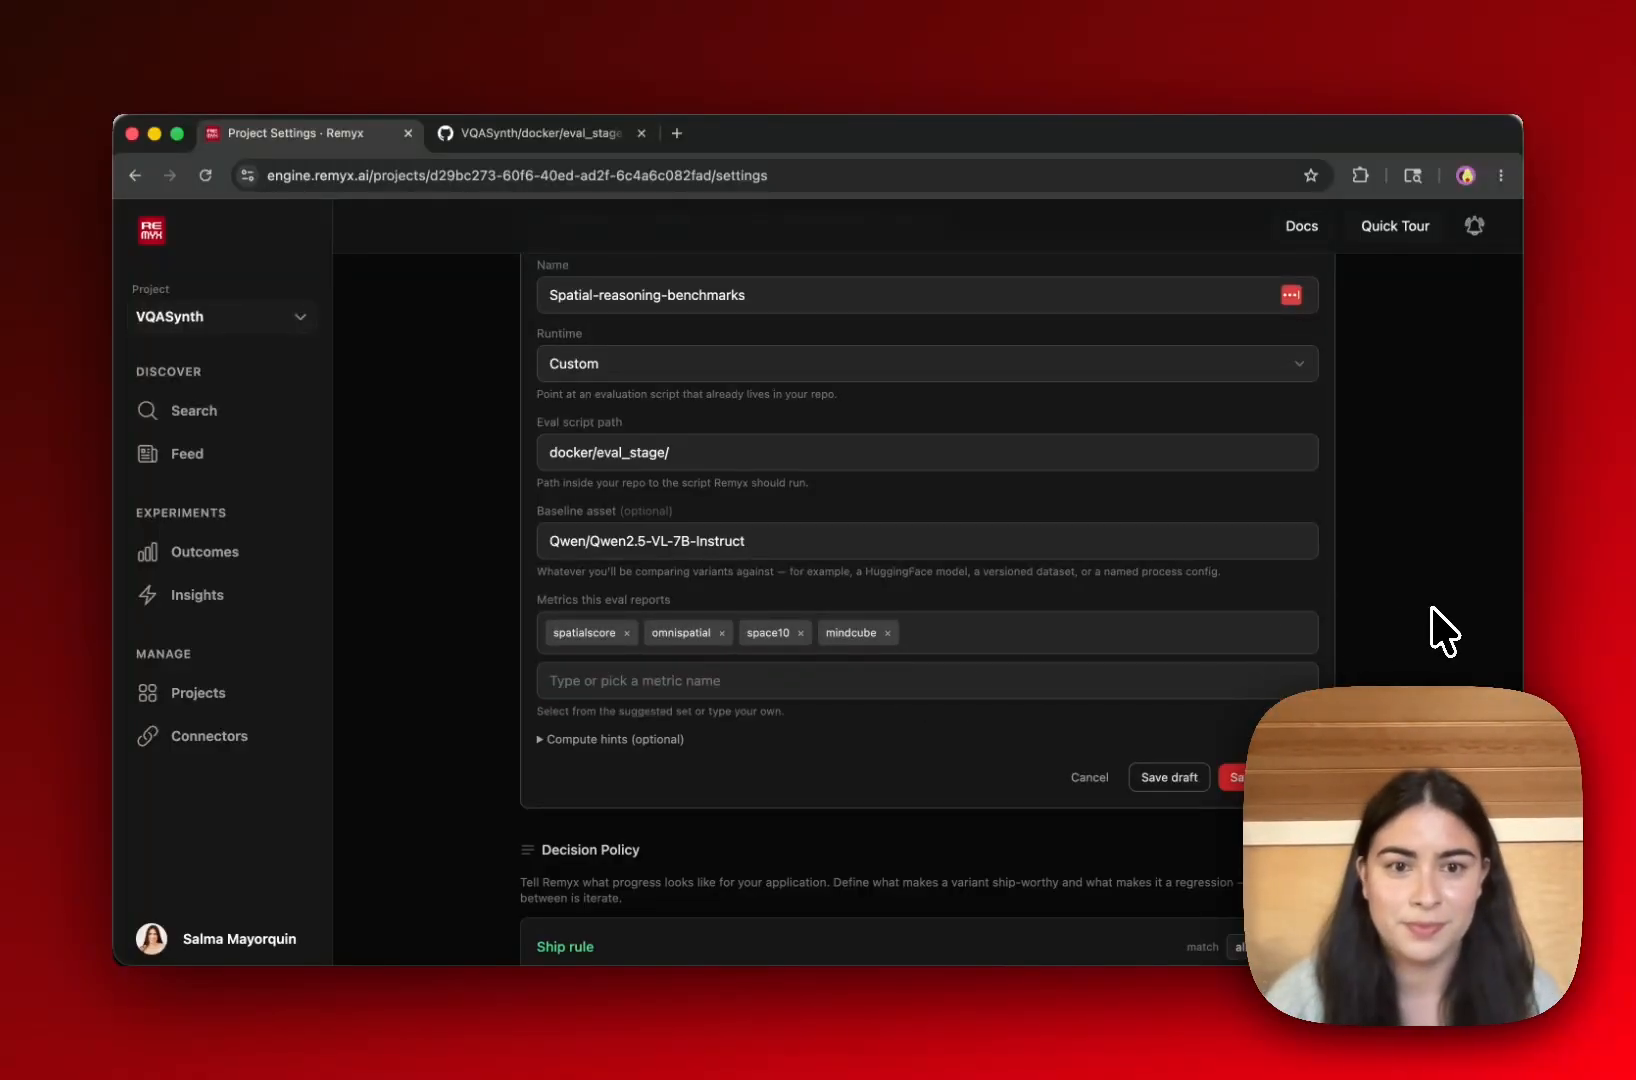
- Expand the optional compute hints for review, and save and lock the evaluation template
click(658, 742)
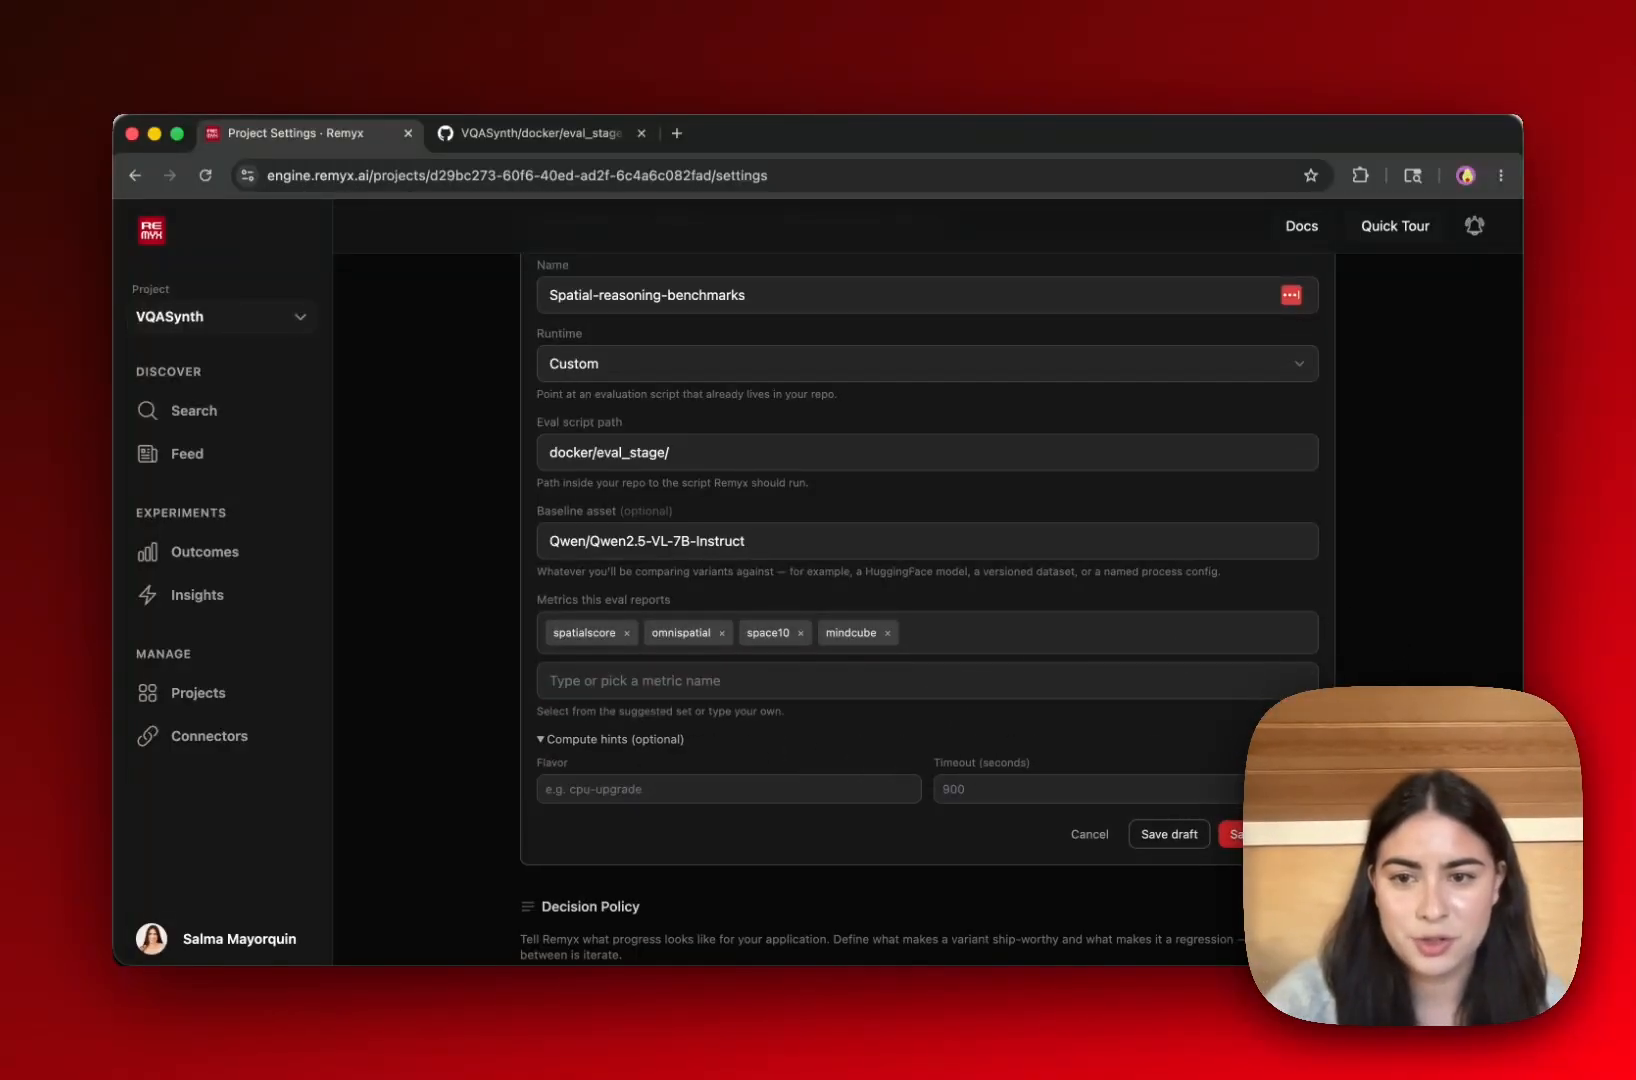
scroll(1180, 760, down, 1)
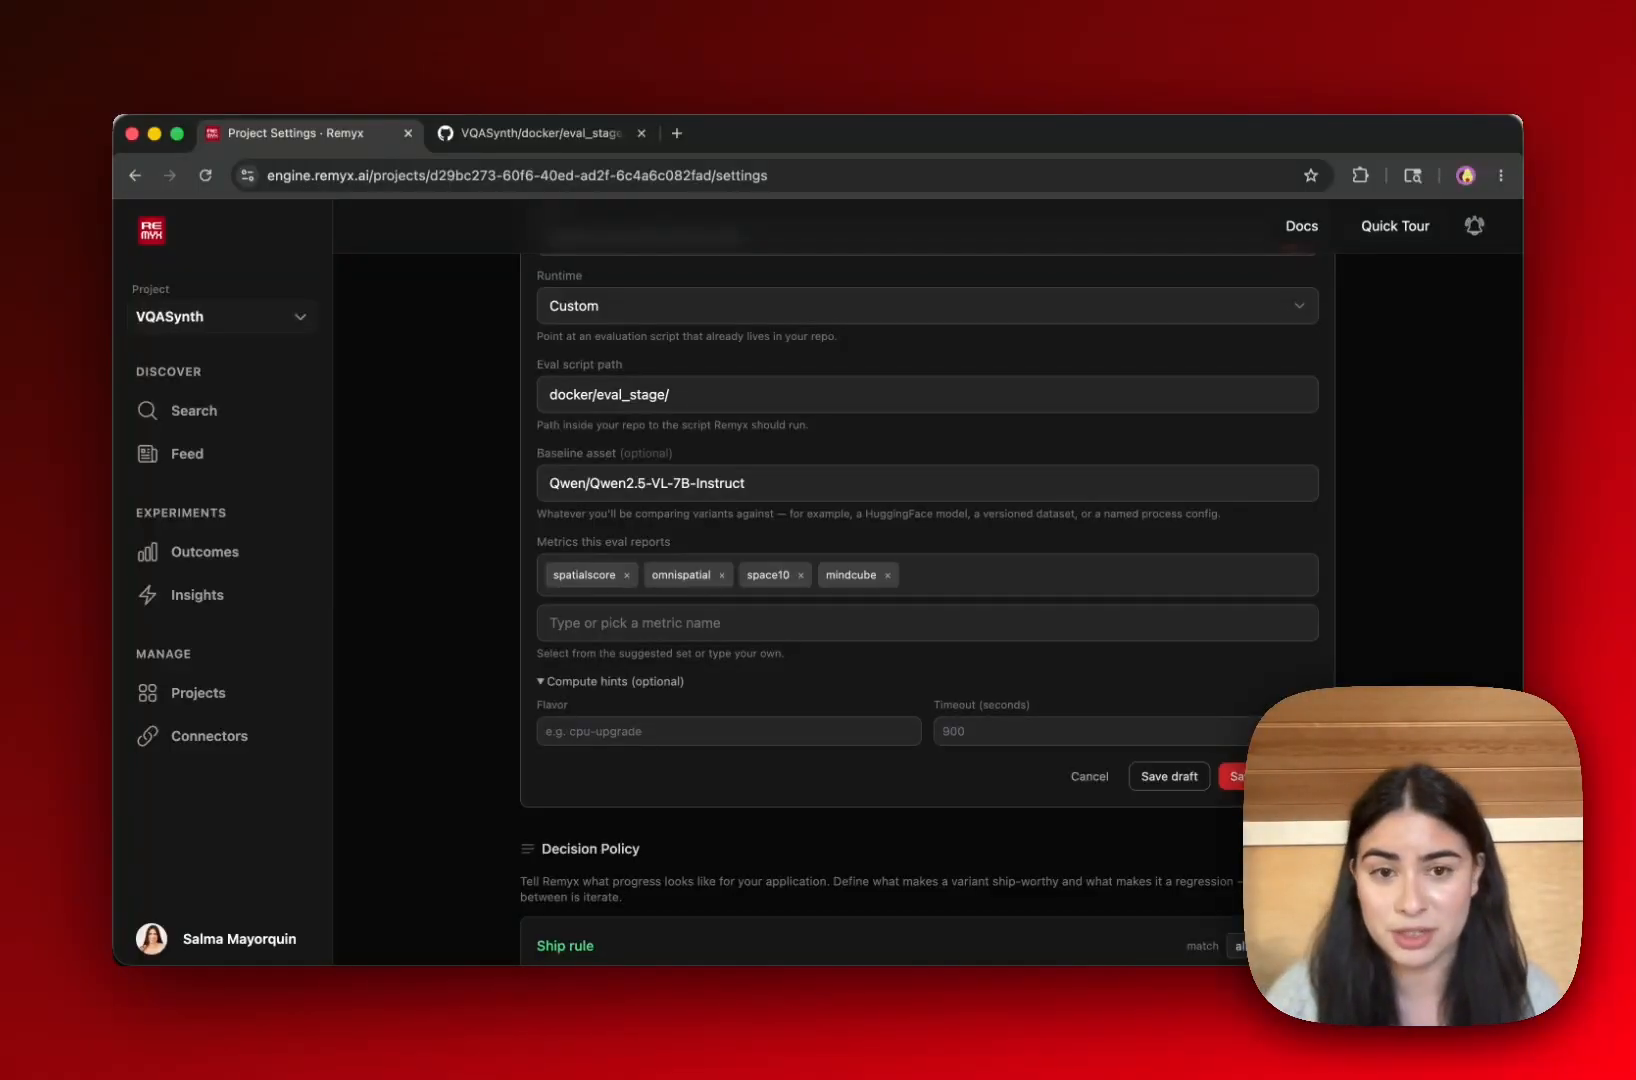
scroll(928, 600, up, 2)
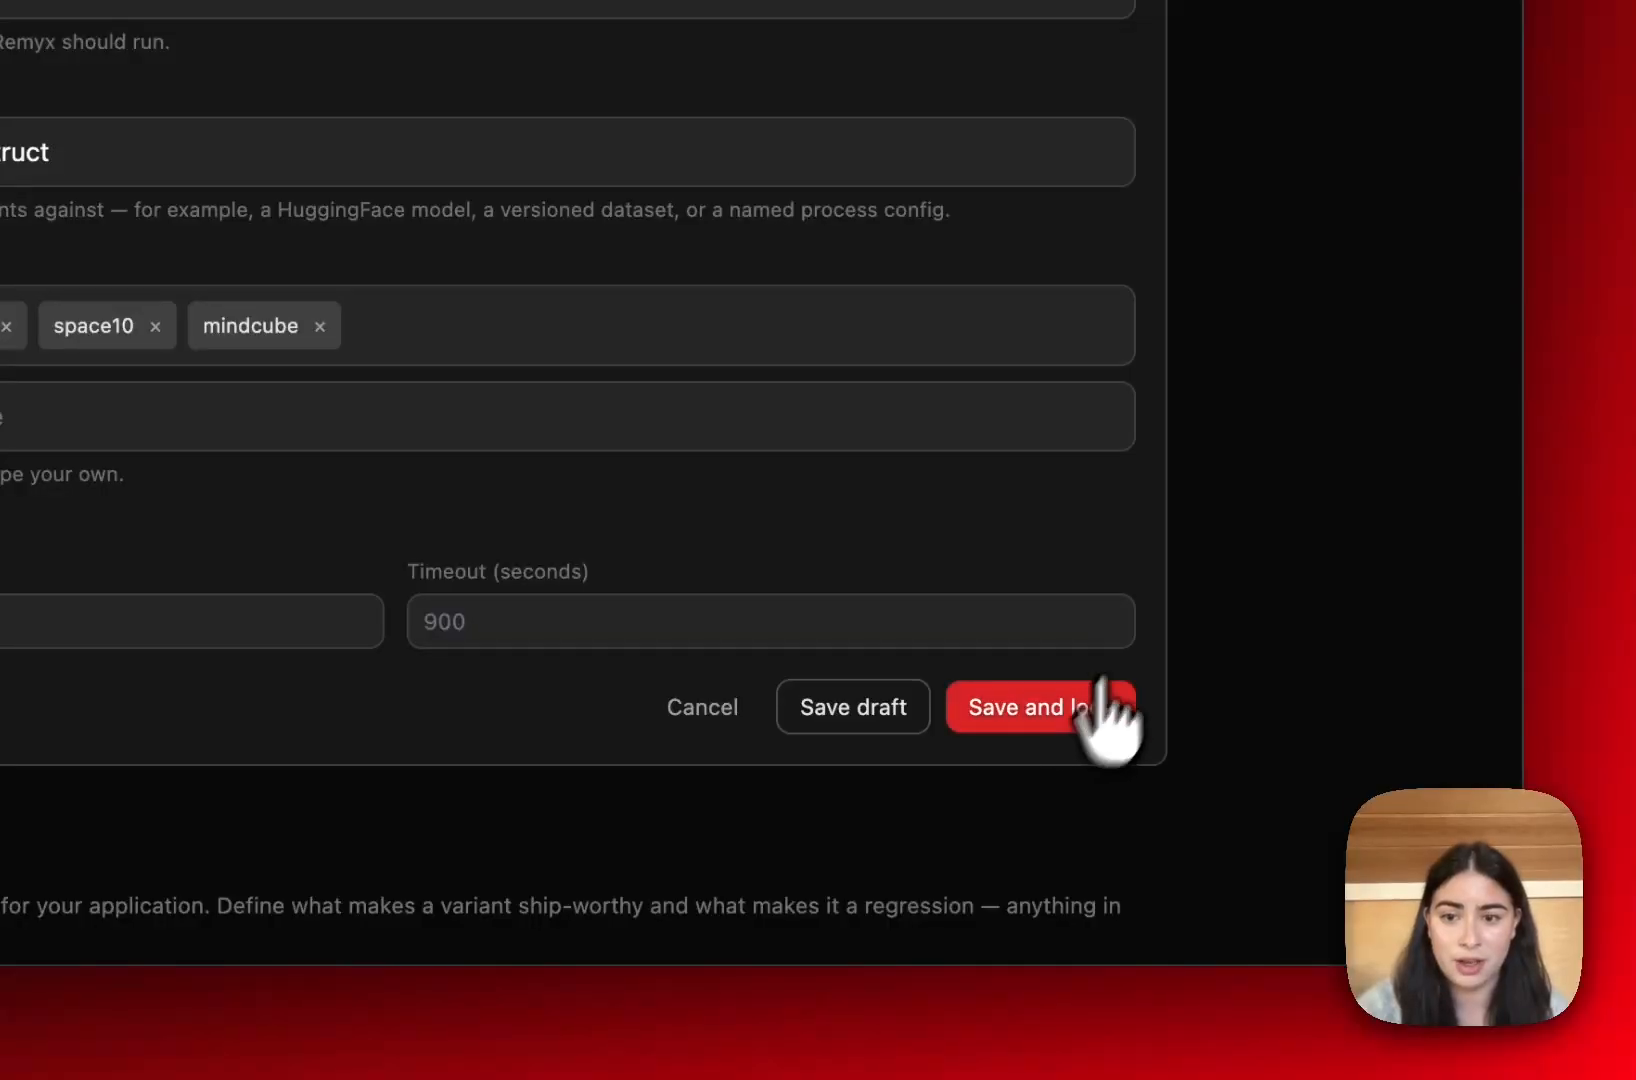
click(1102, 718)
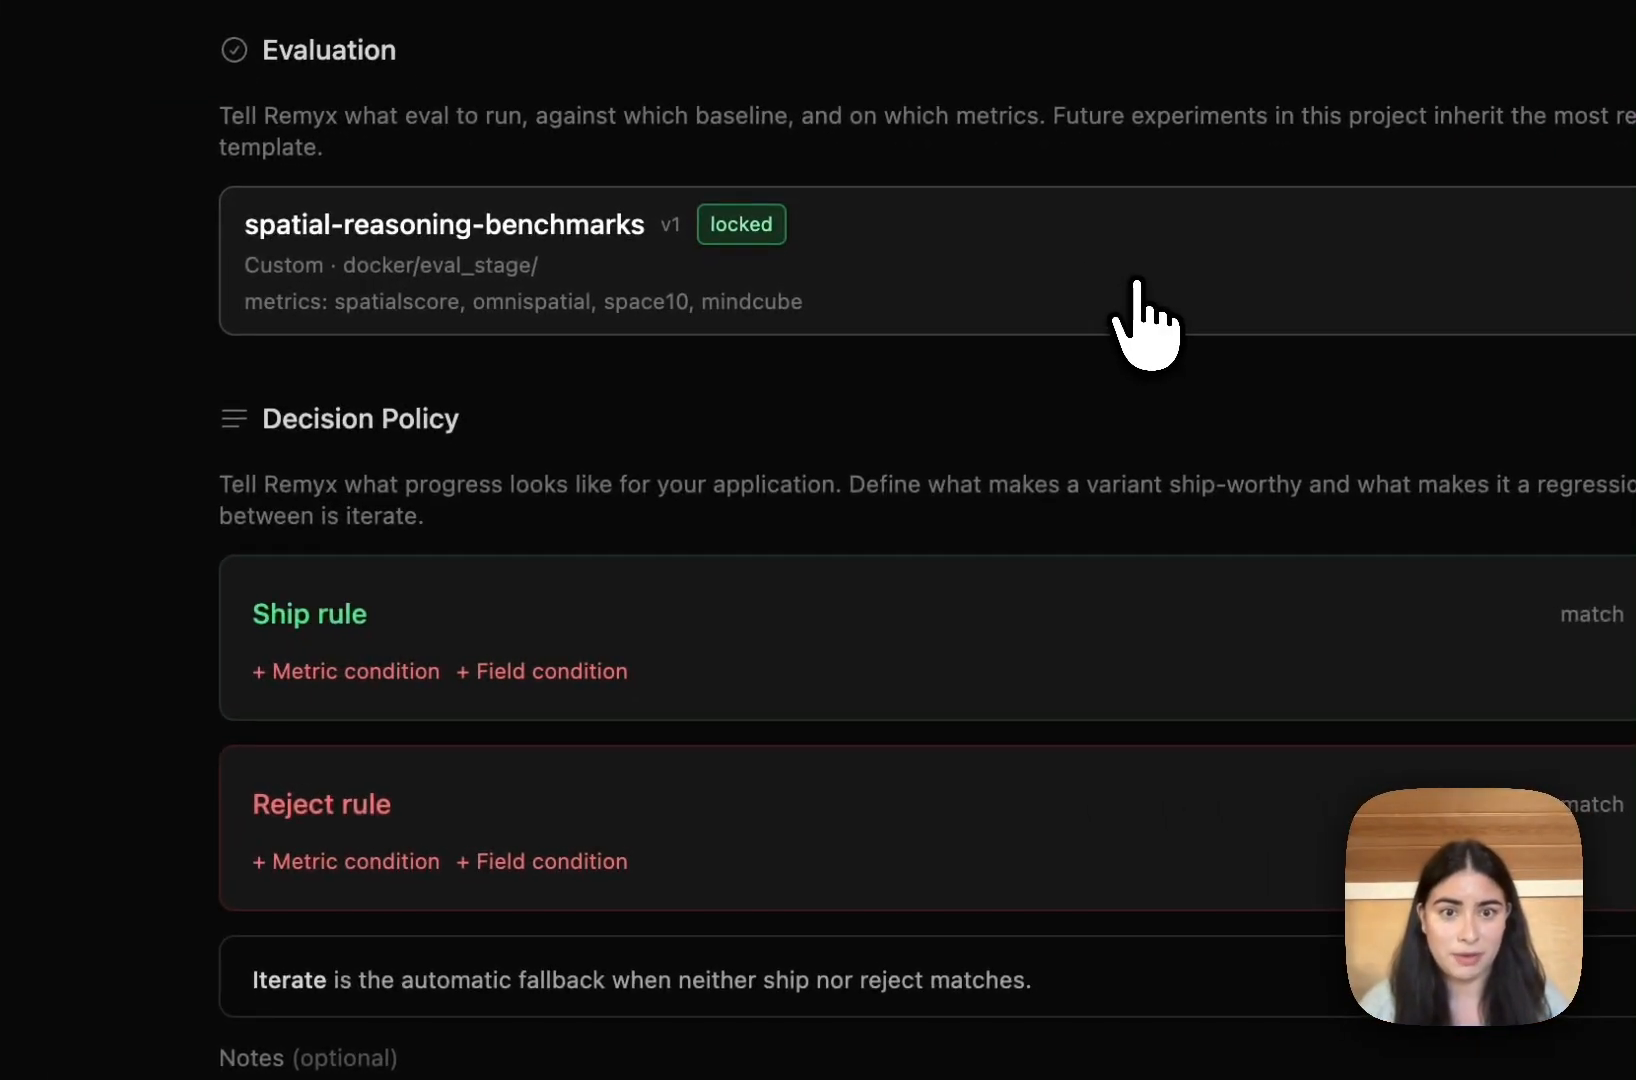
- Add a metric condition to the decision policy's ship rule requiring spatialscore.delta gte 0.02
scroll(1137, 283, down, 5)
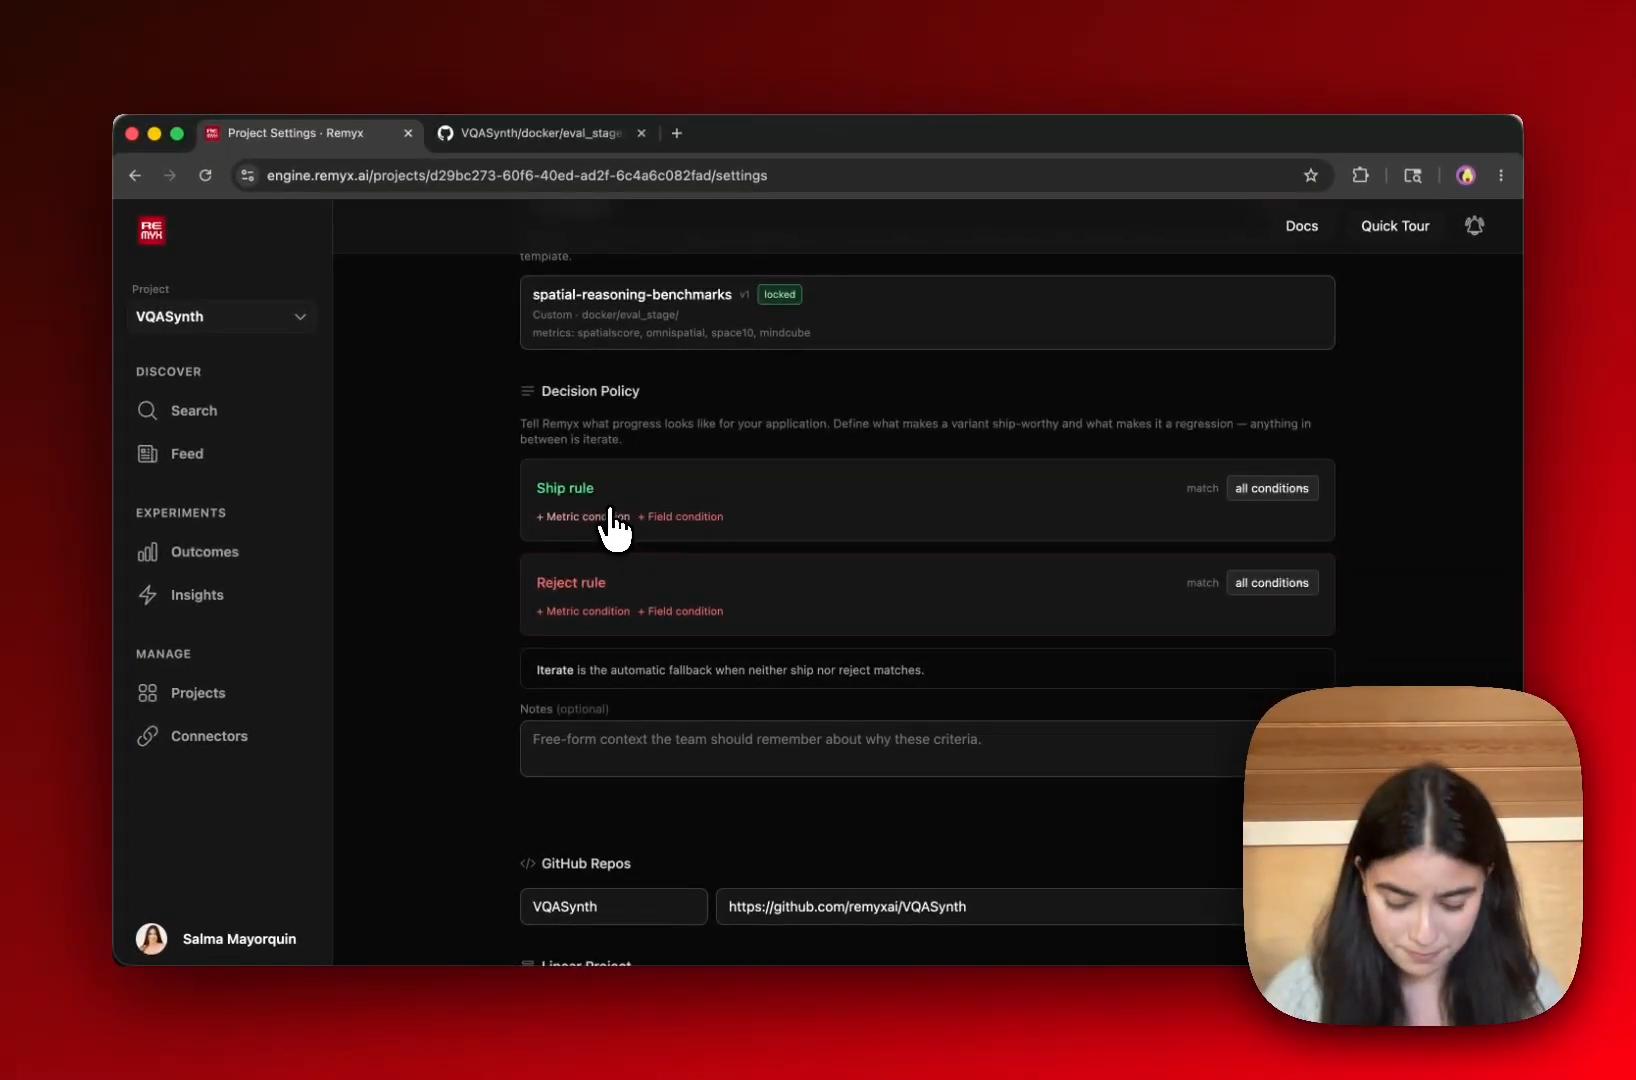
click(400, 356)
click(725, 521)
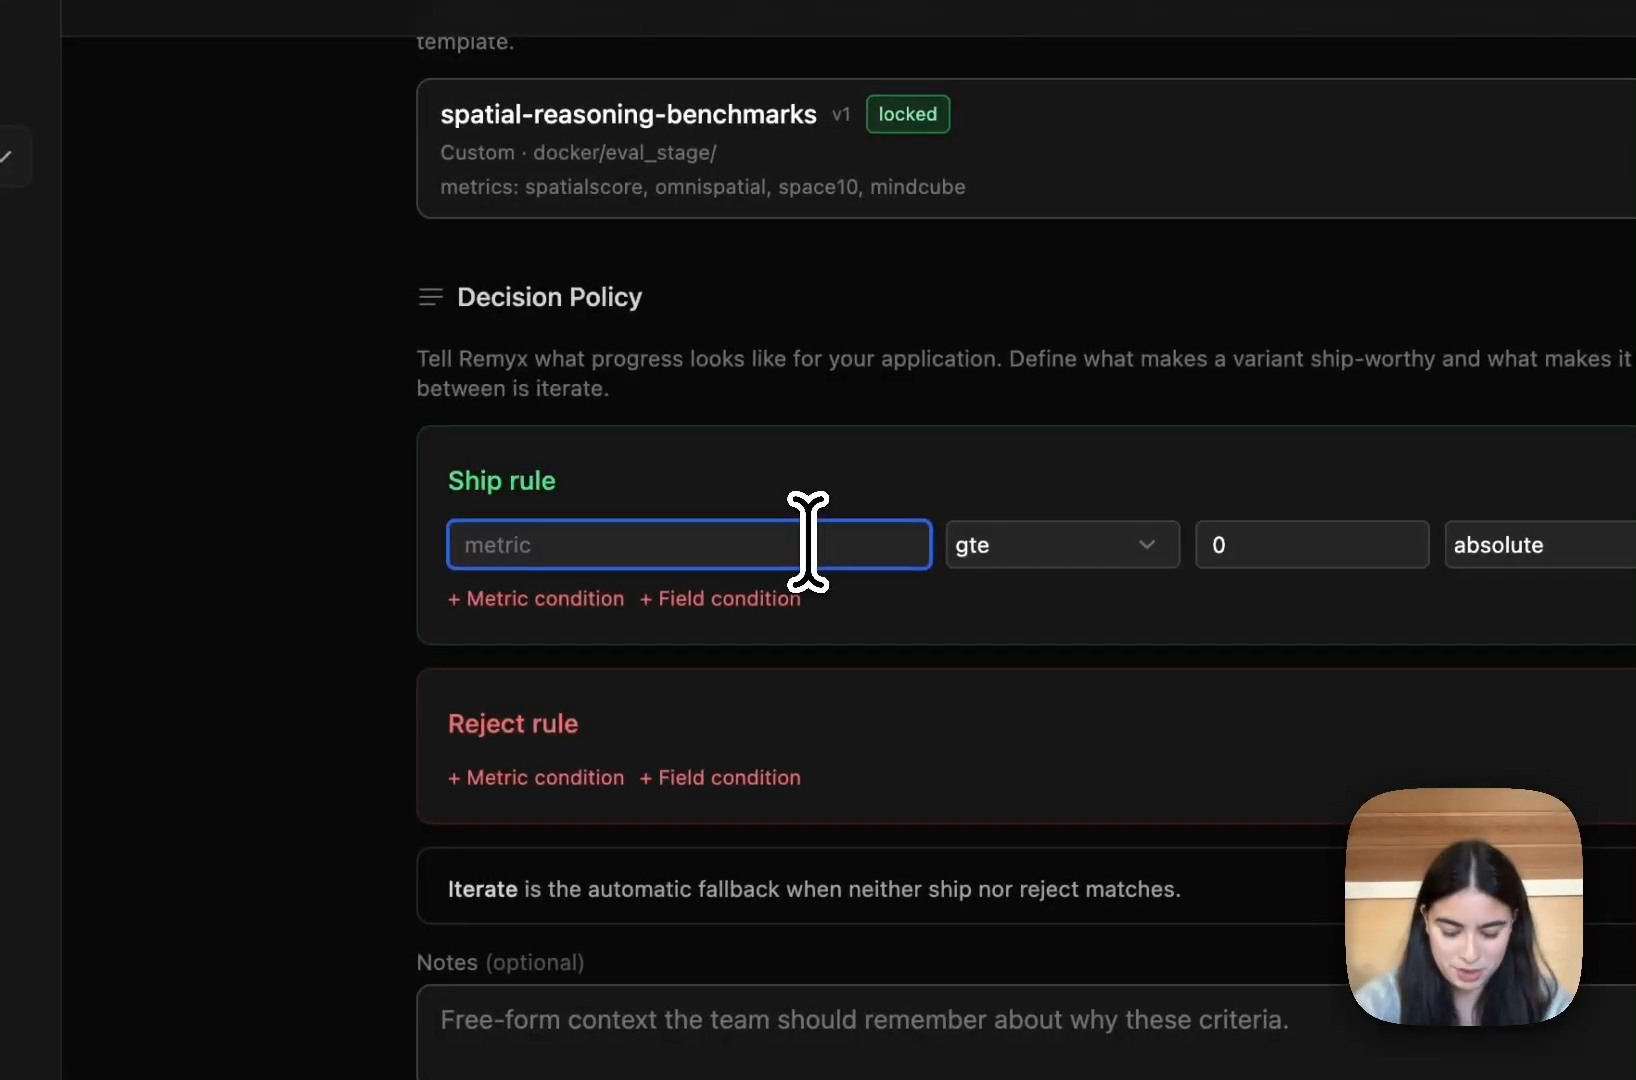
text(spatialscor)
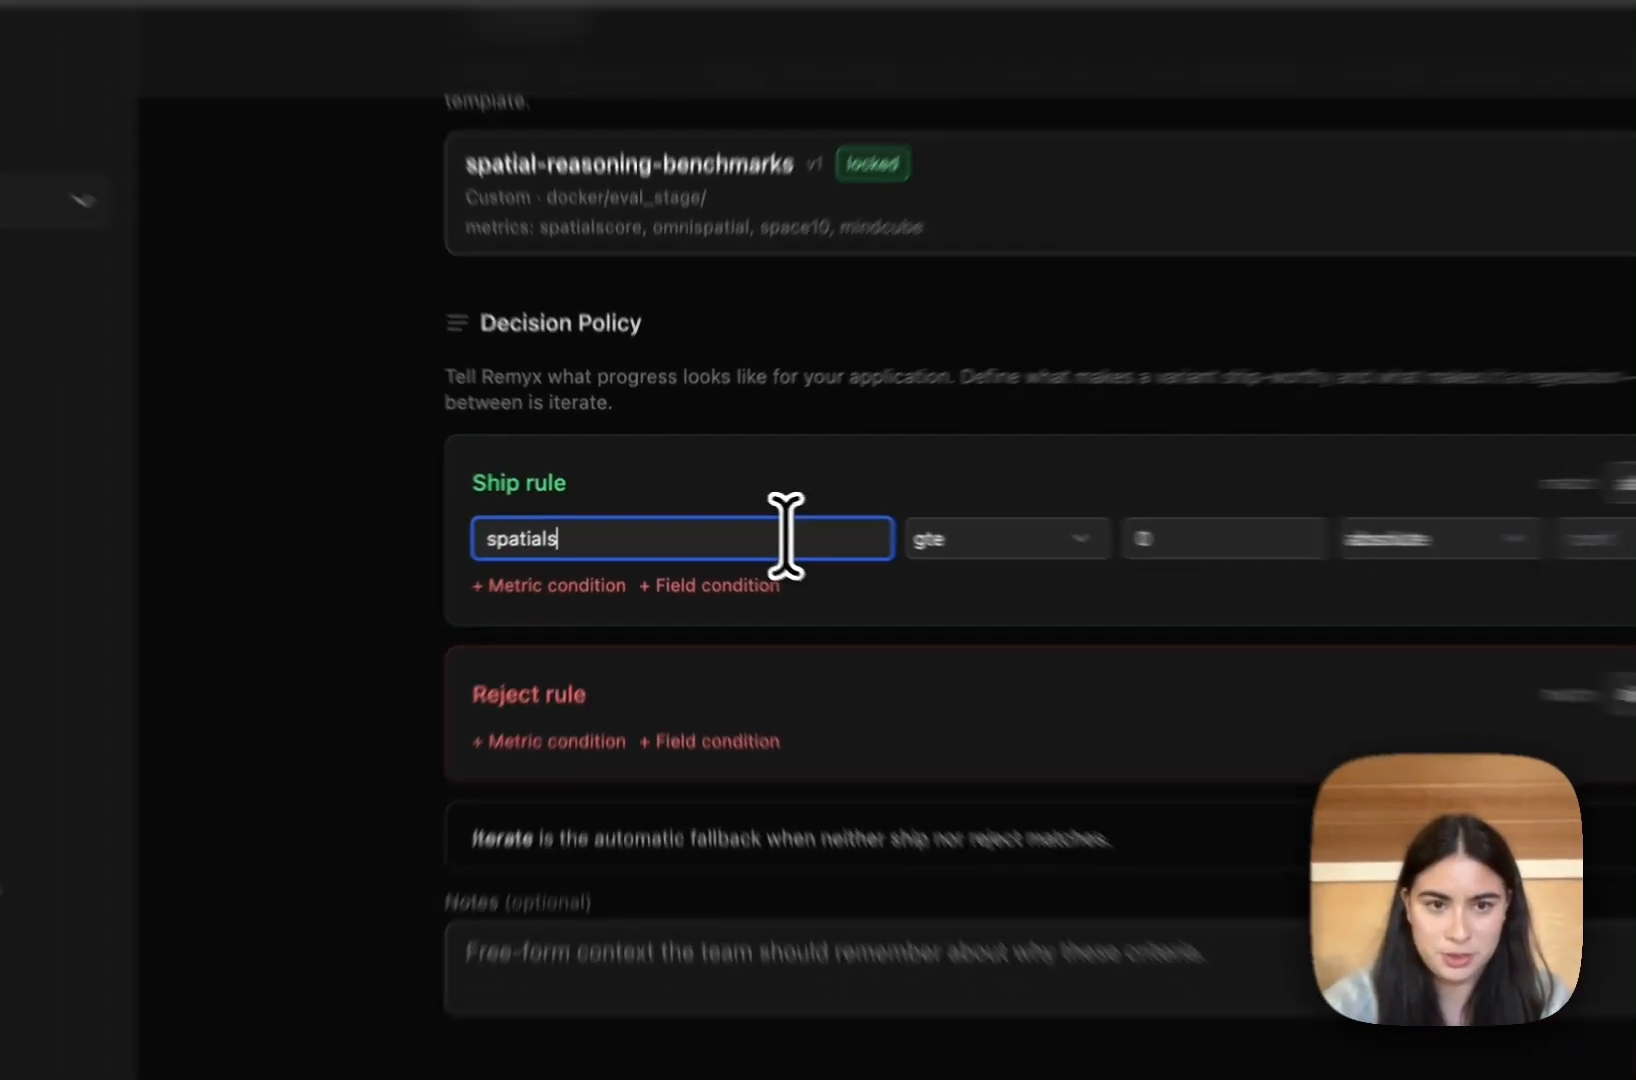
text(e.delta)
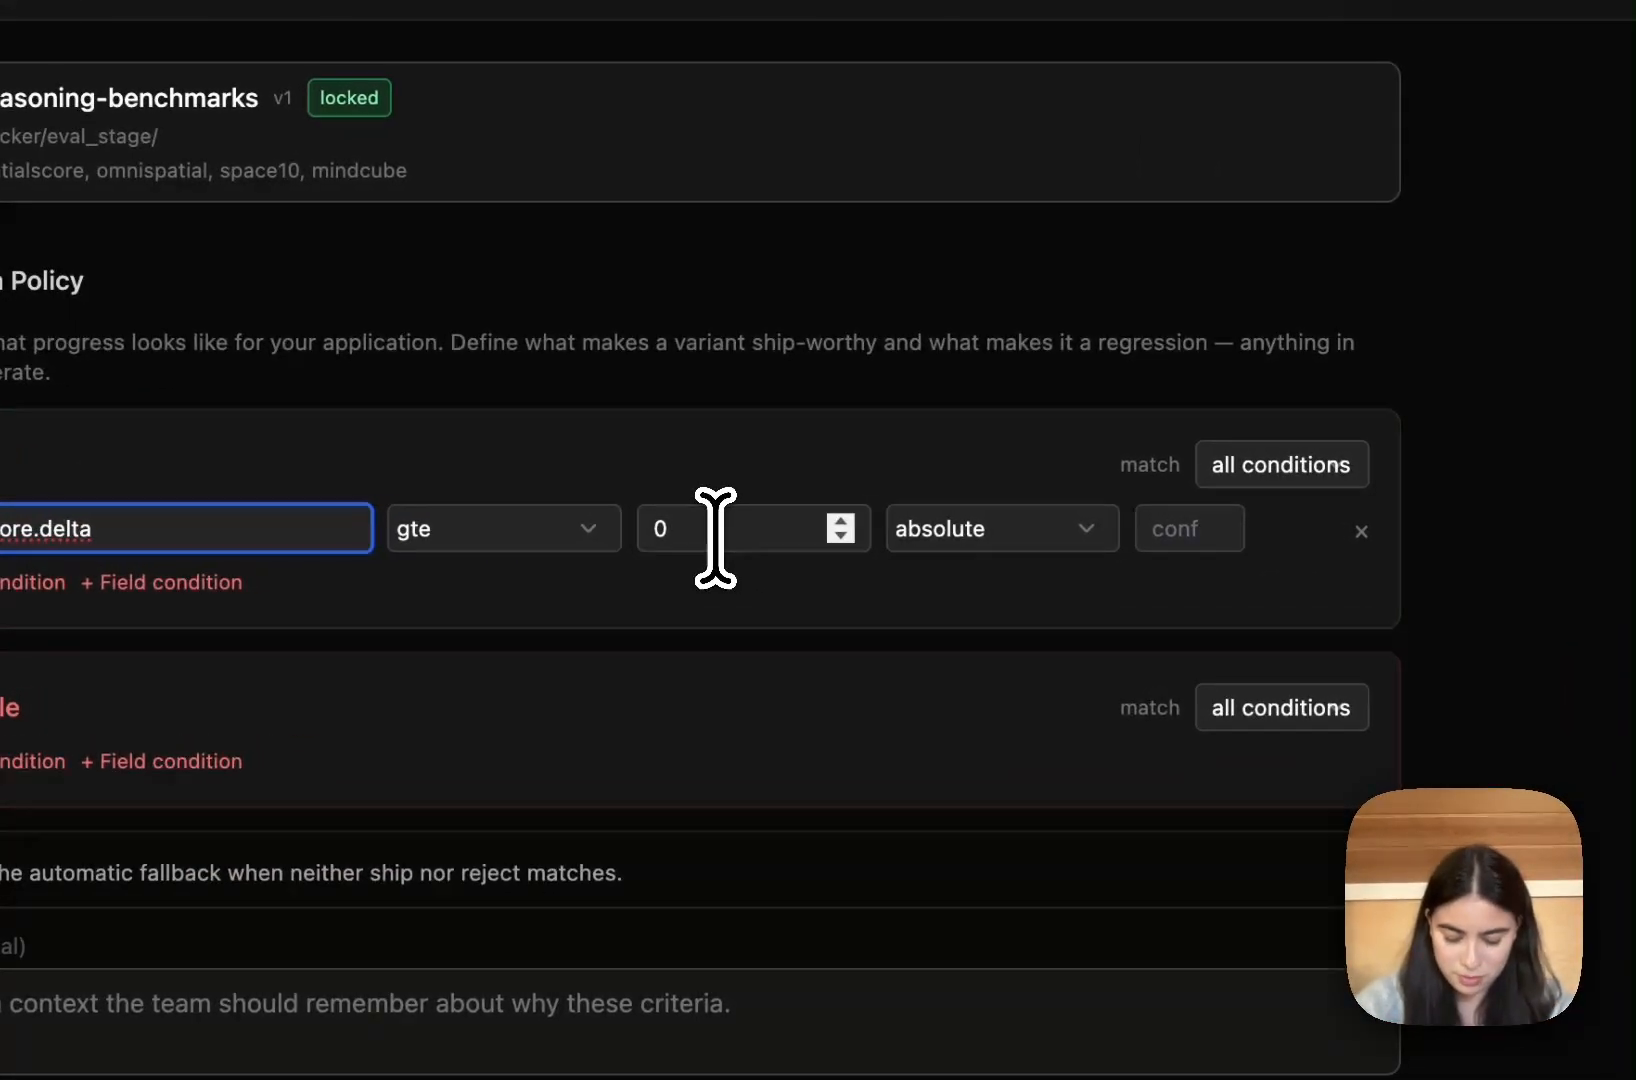
click(973, 523)
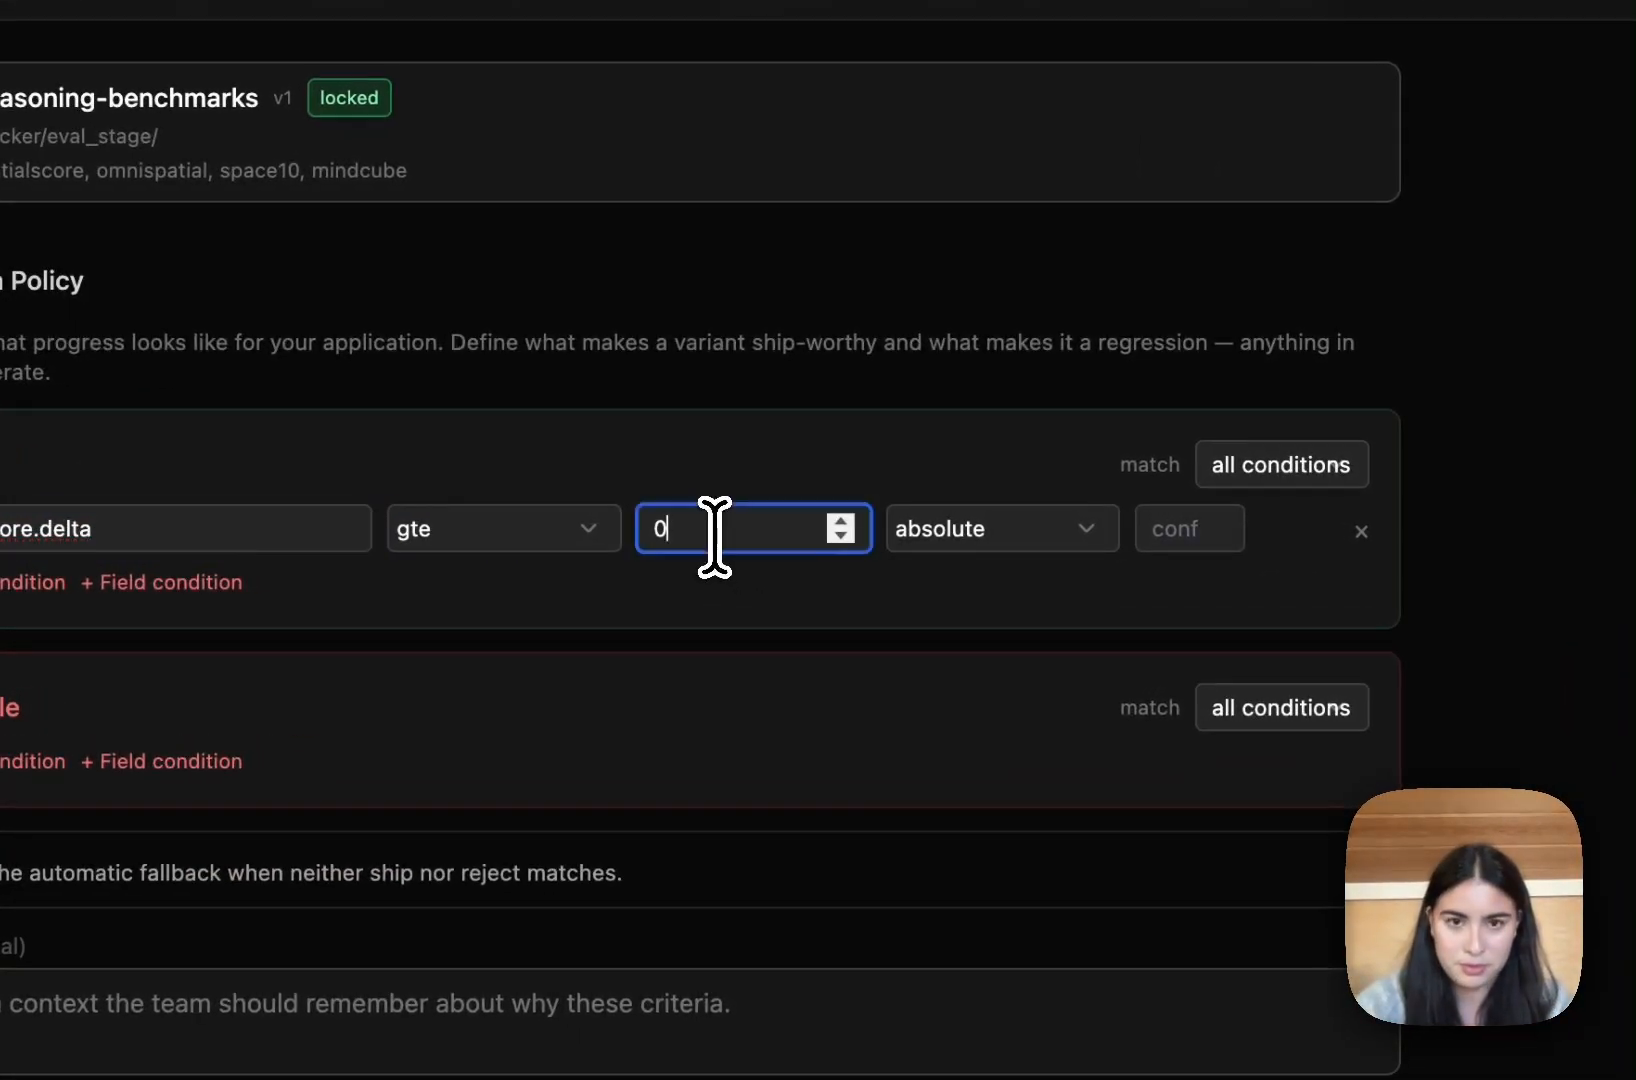
text(.02)
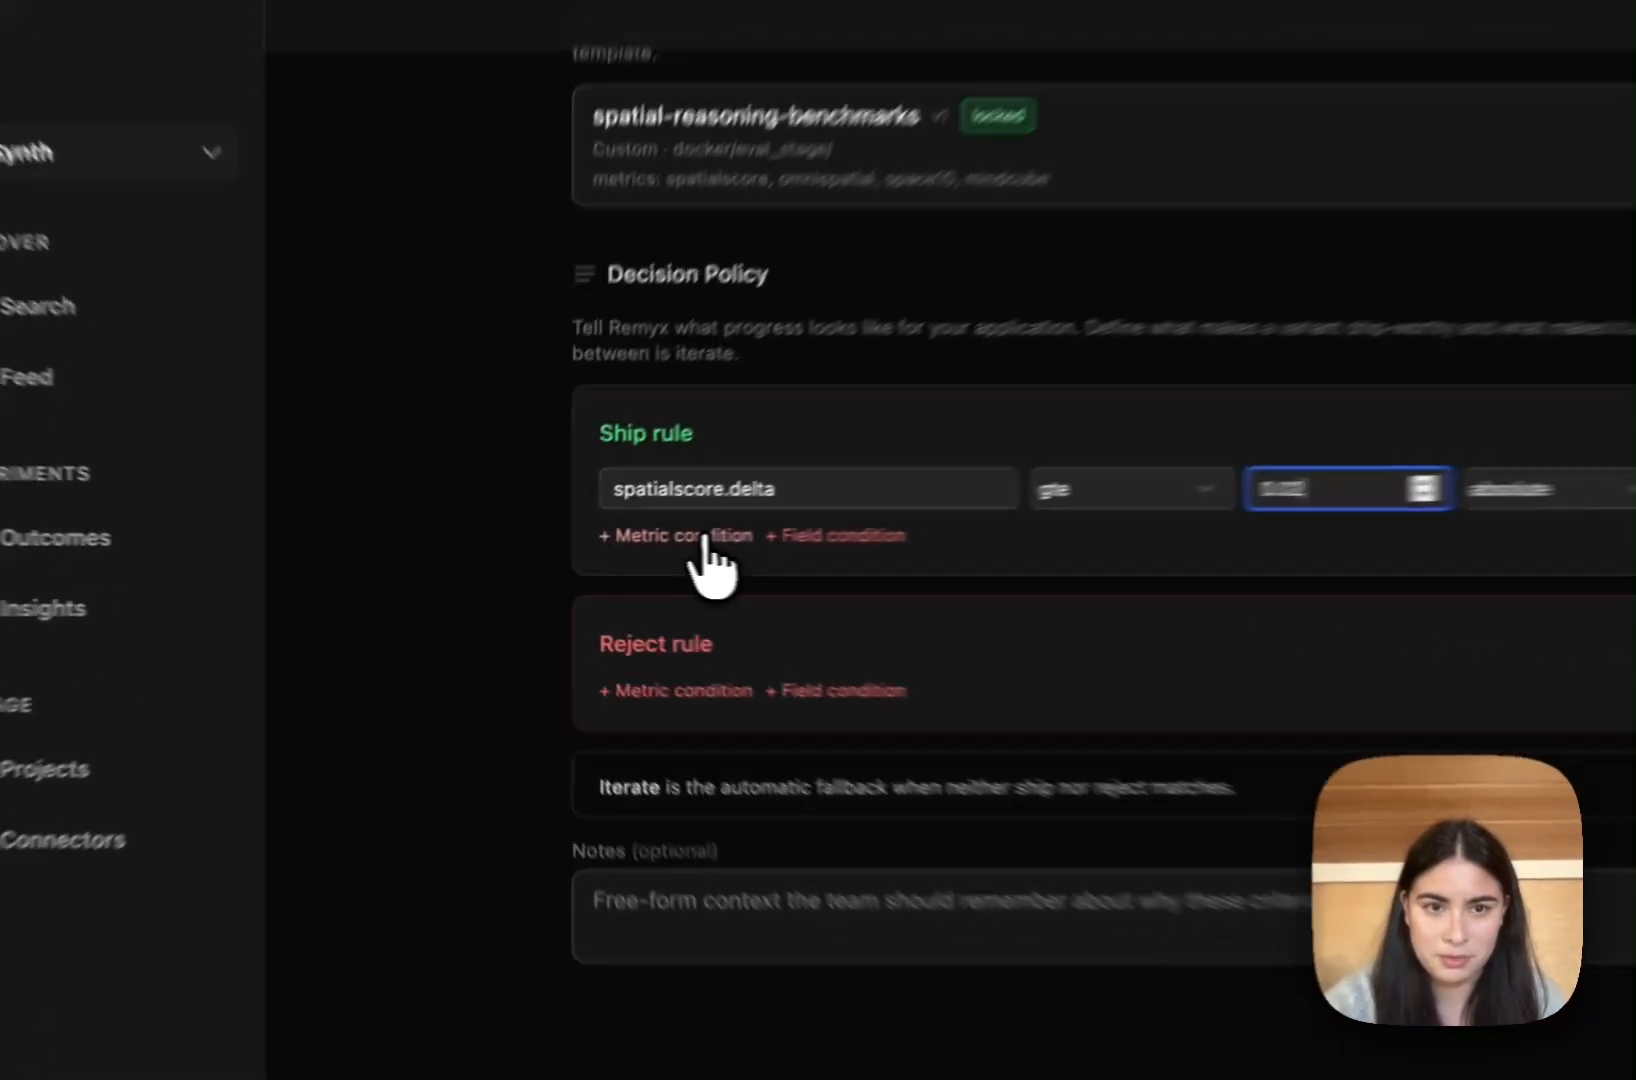
- Add a second metric condition to the ship rule requiring omnispatial.delta gte 0.02
click(600, 550)
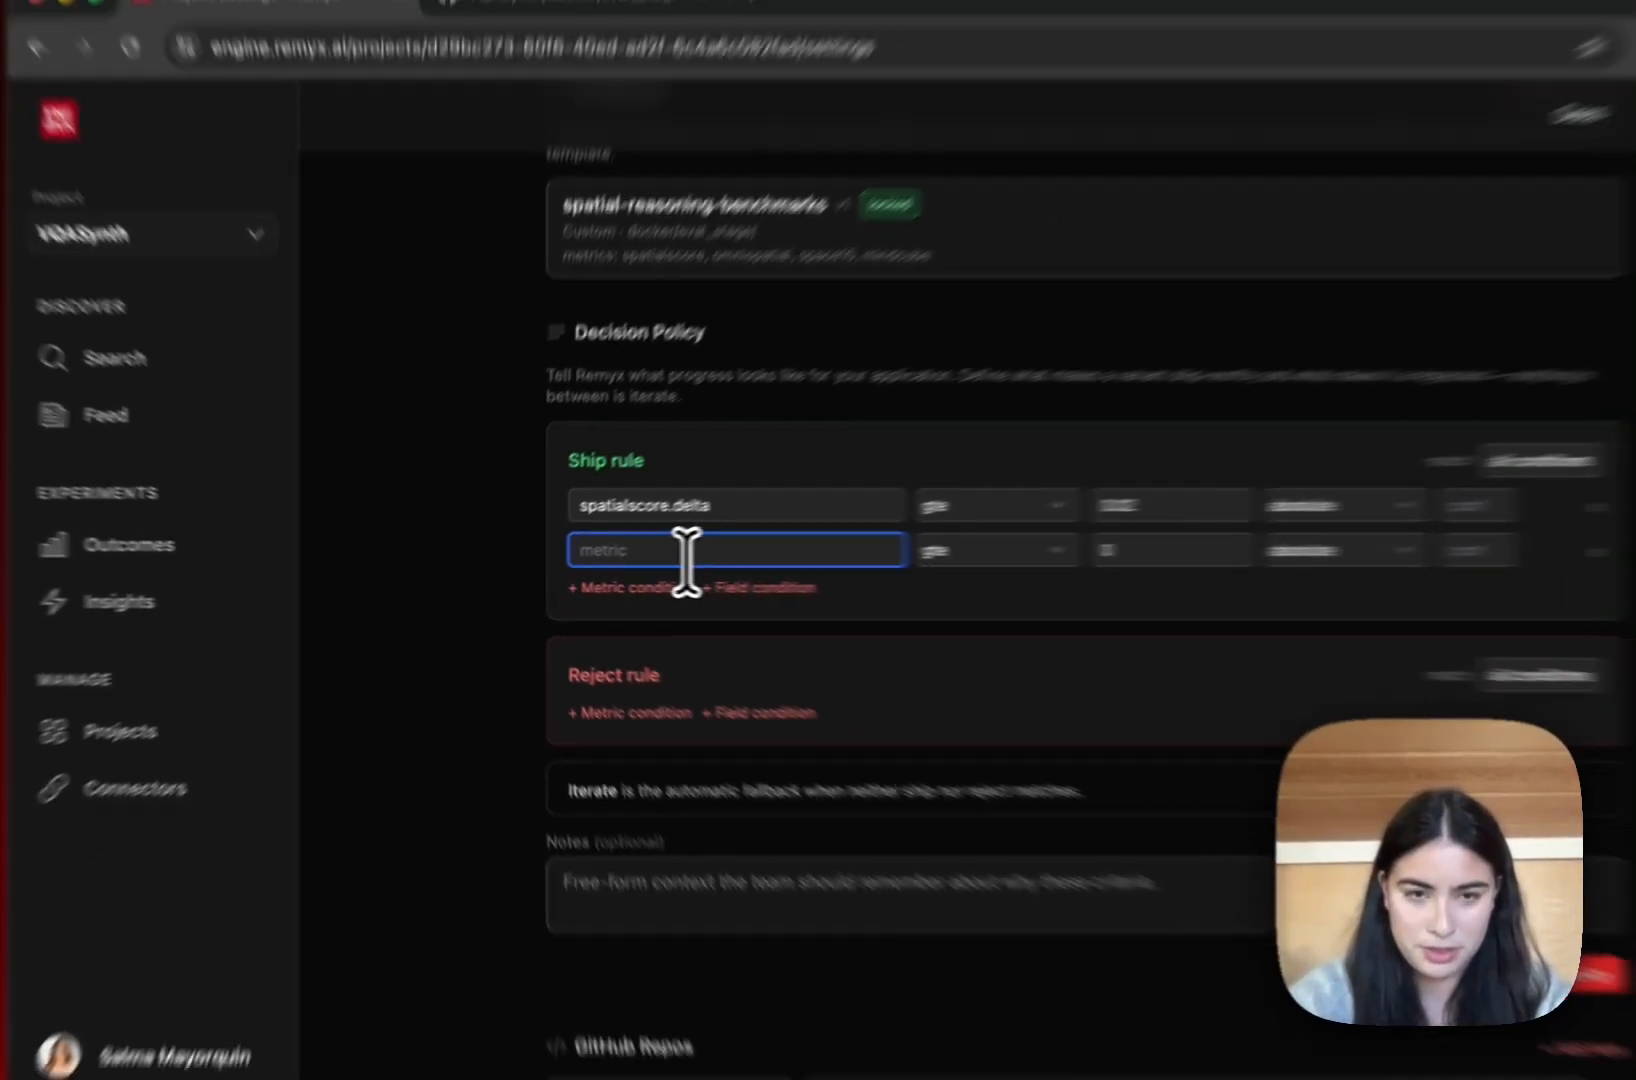
text(omni)
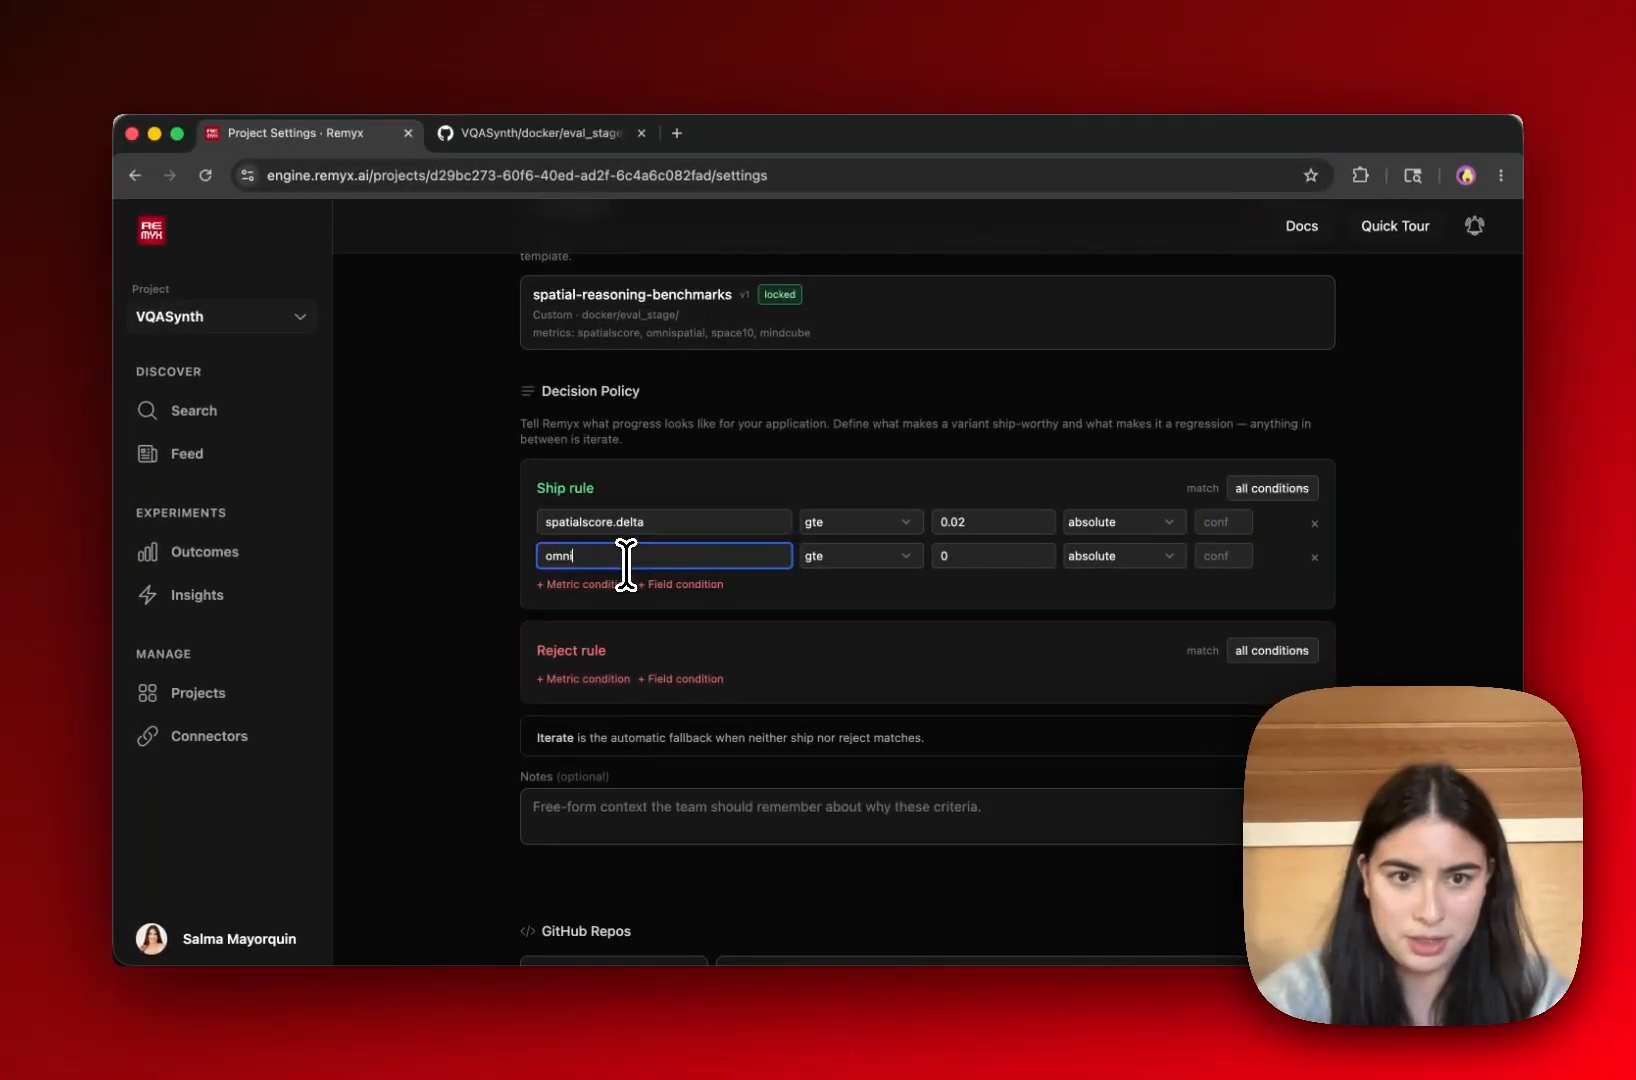
text(spatial.)
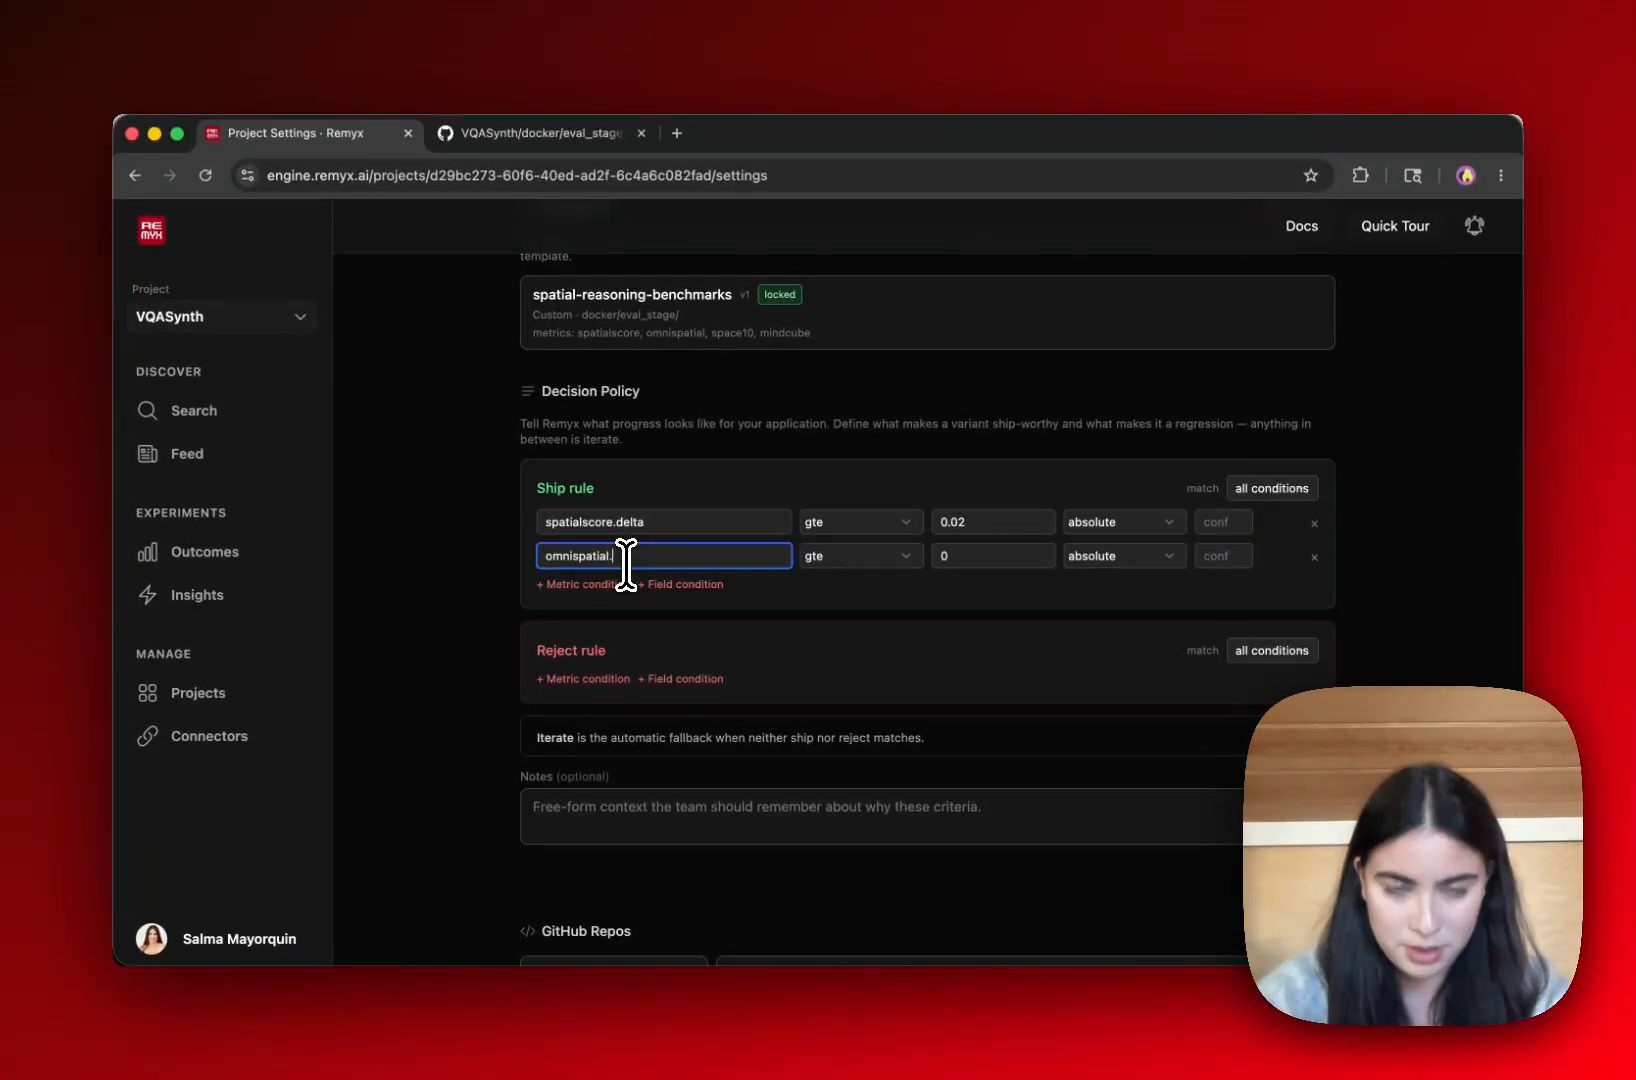
text(delta)
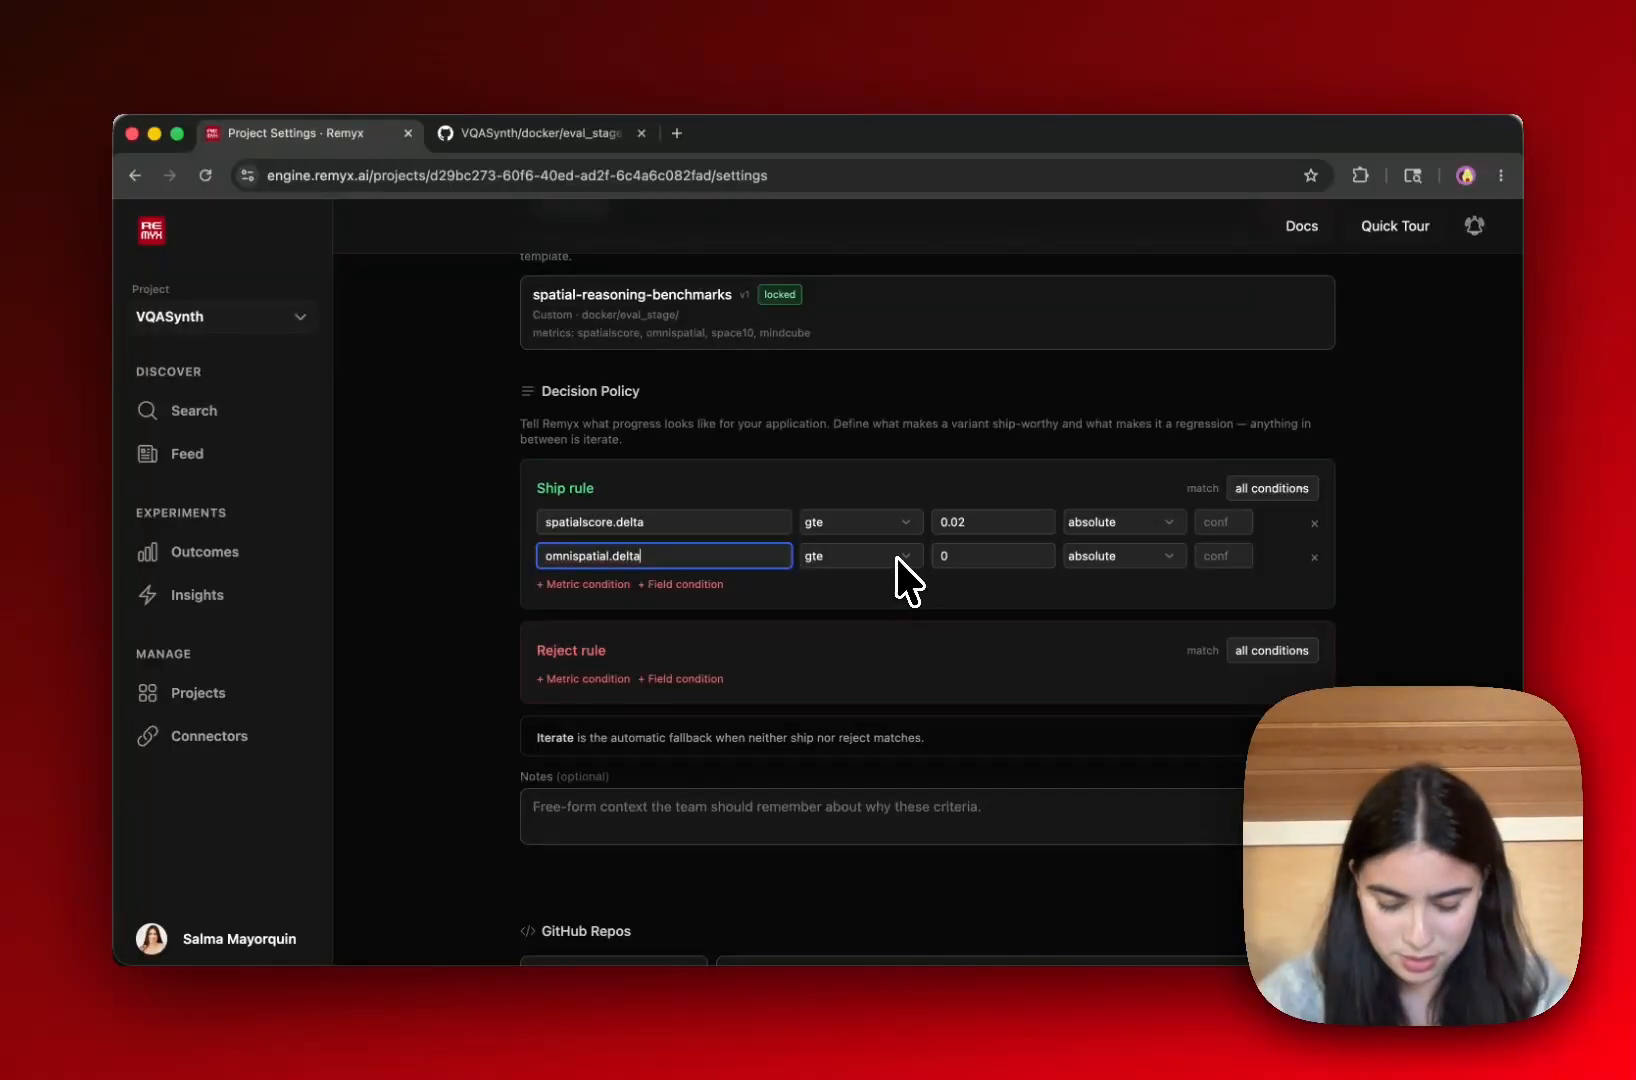
click(938, 556)
text(.)
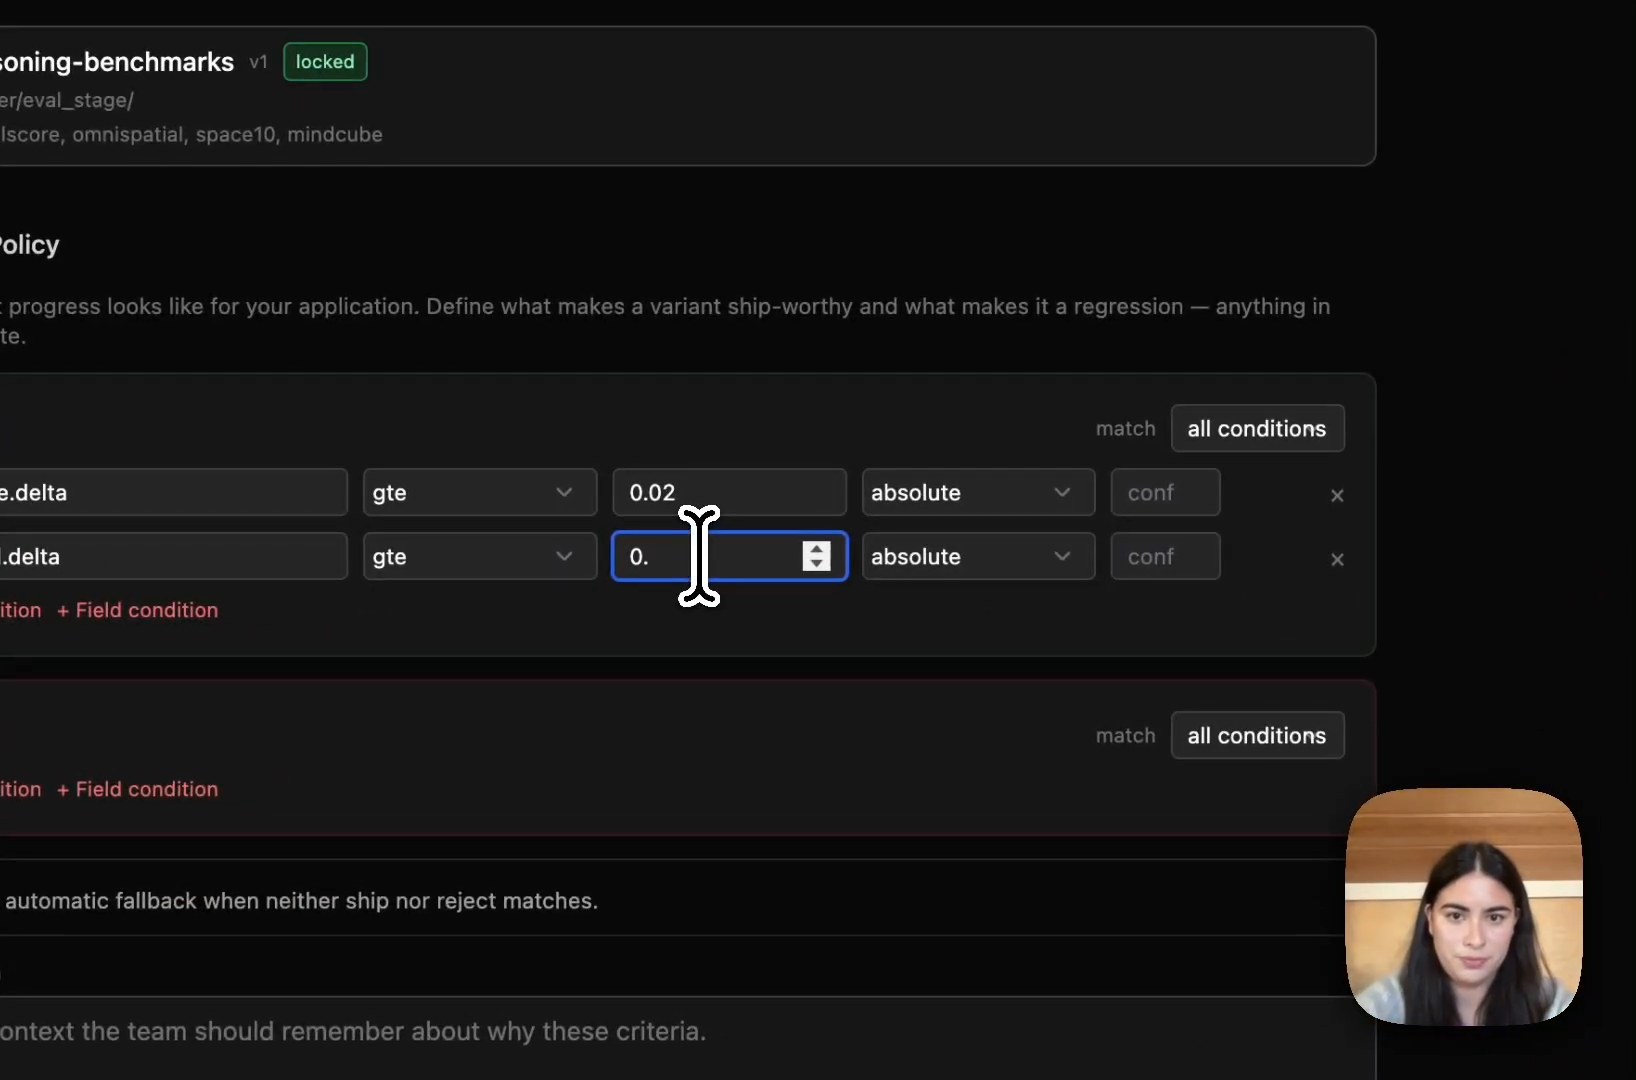
text(02)
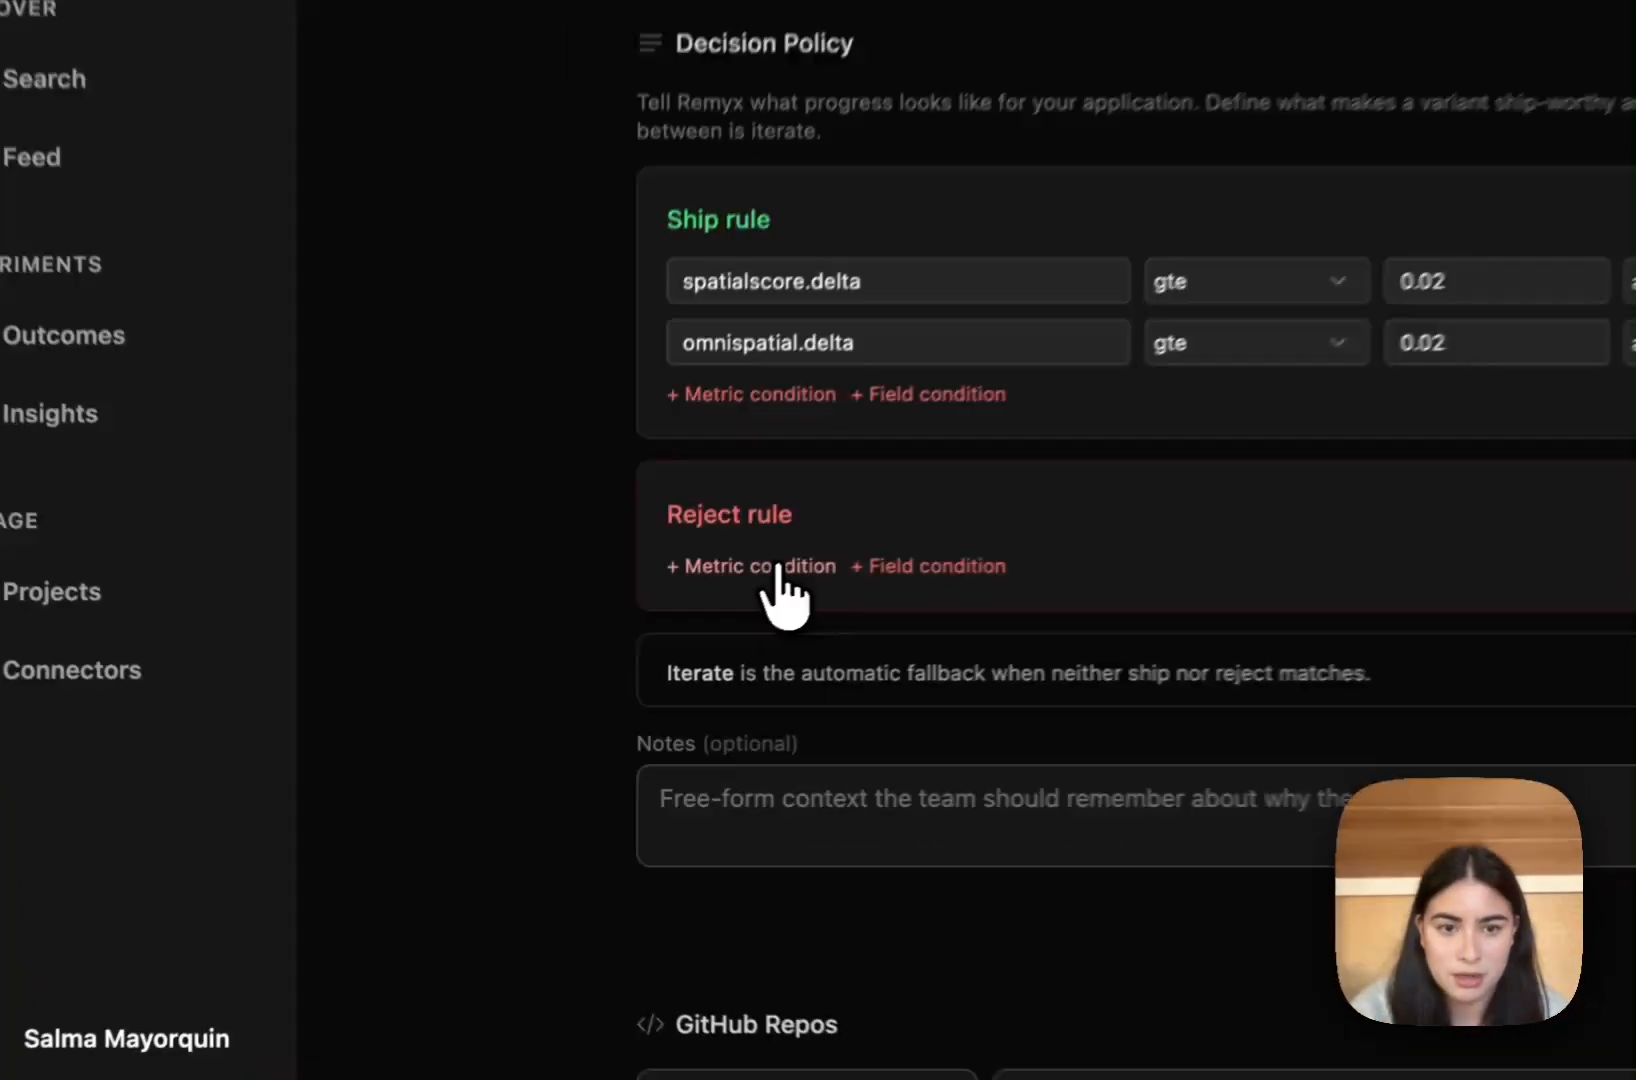
- Add a metric condition to the reject rule for spatialscore.delta with the lt operator
click(599, 680)
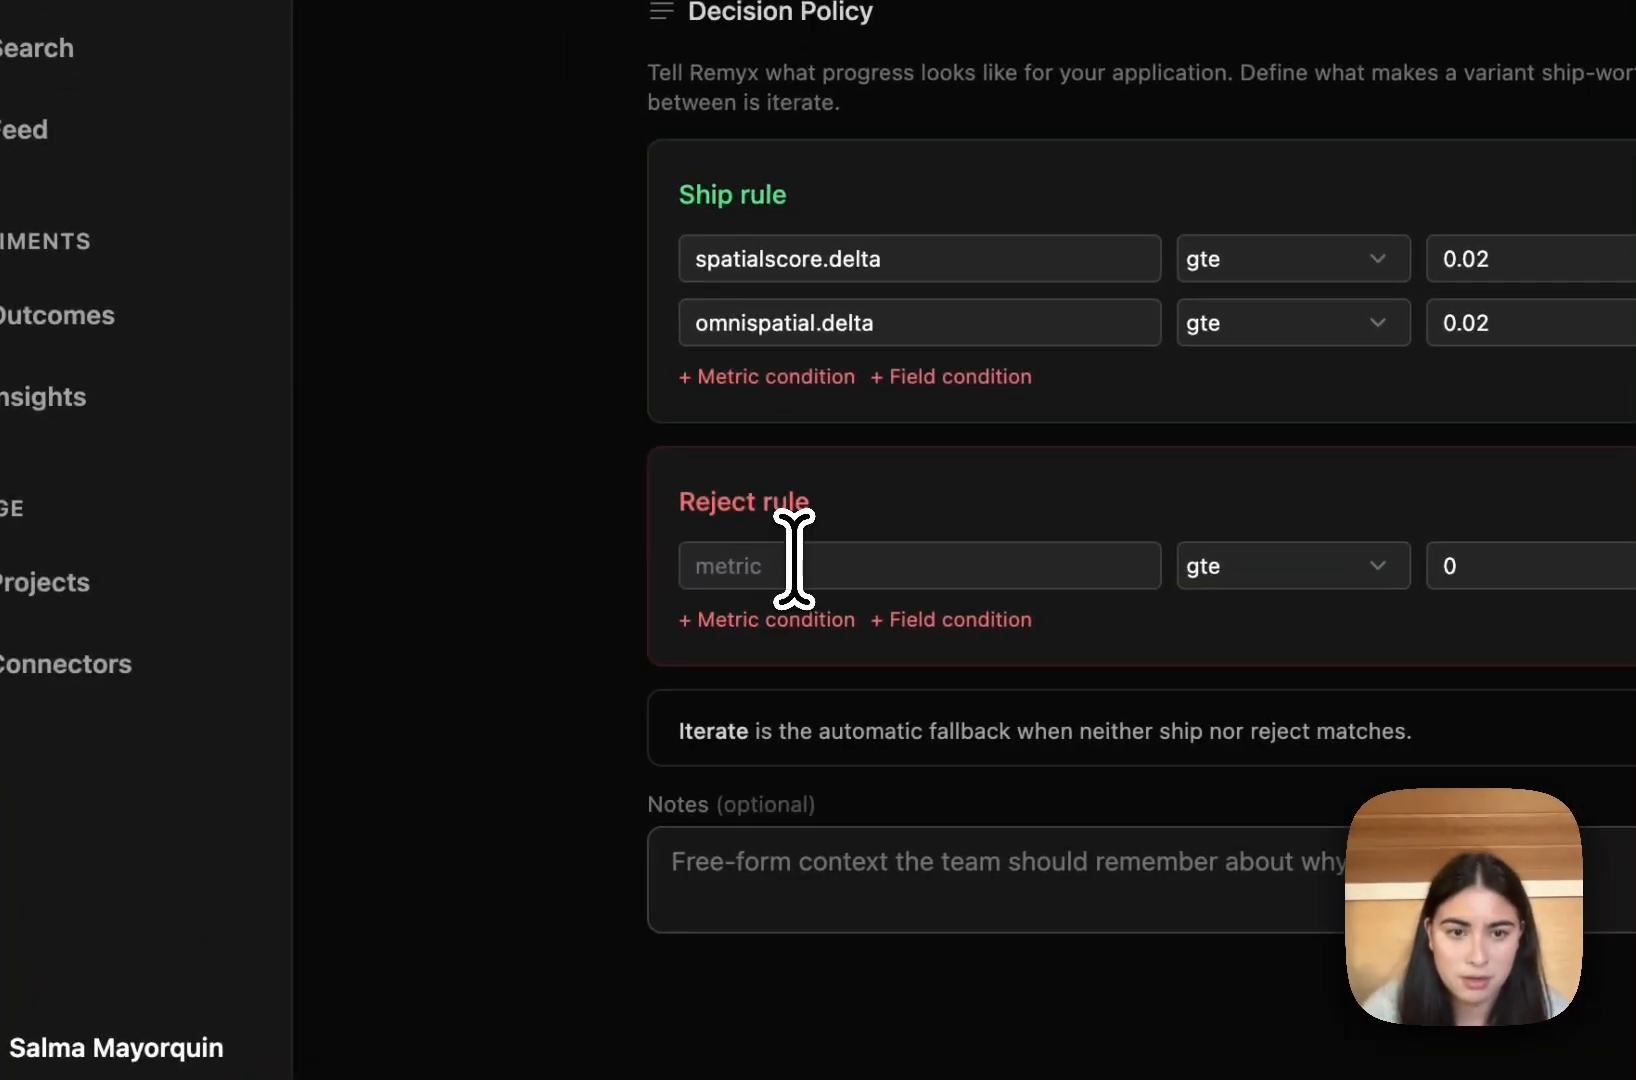
click(598, 681)
scroll(795, 558, down, 2)
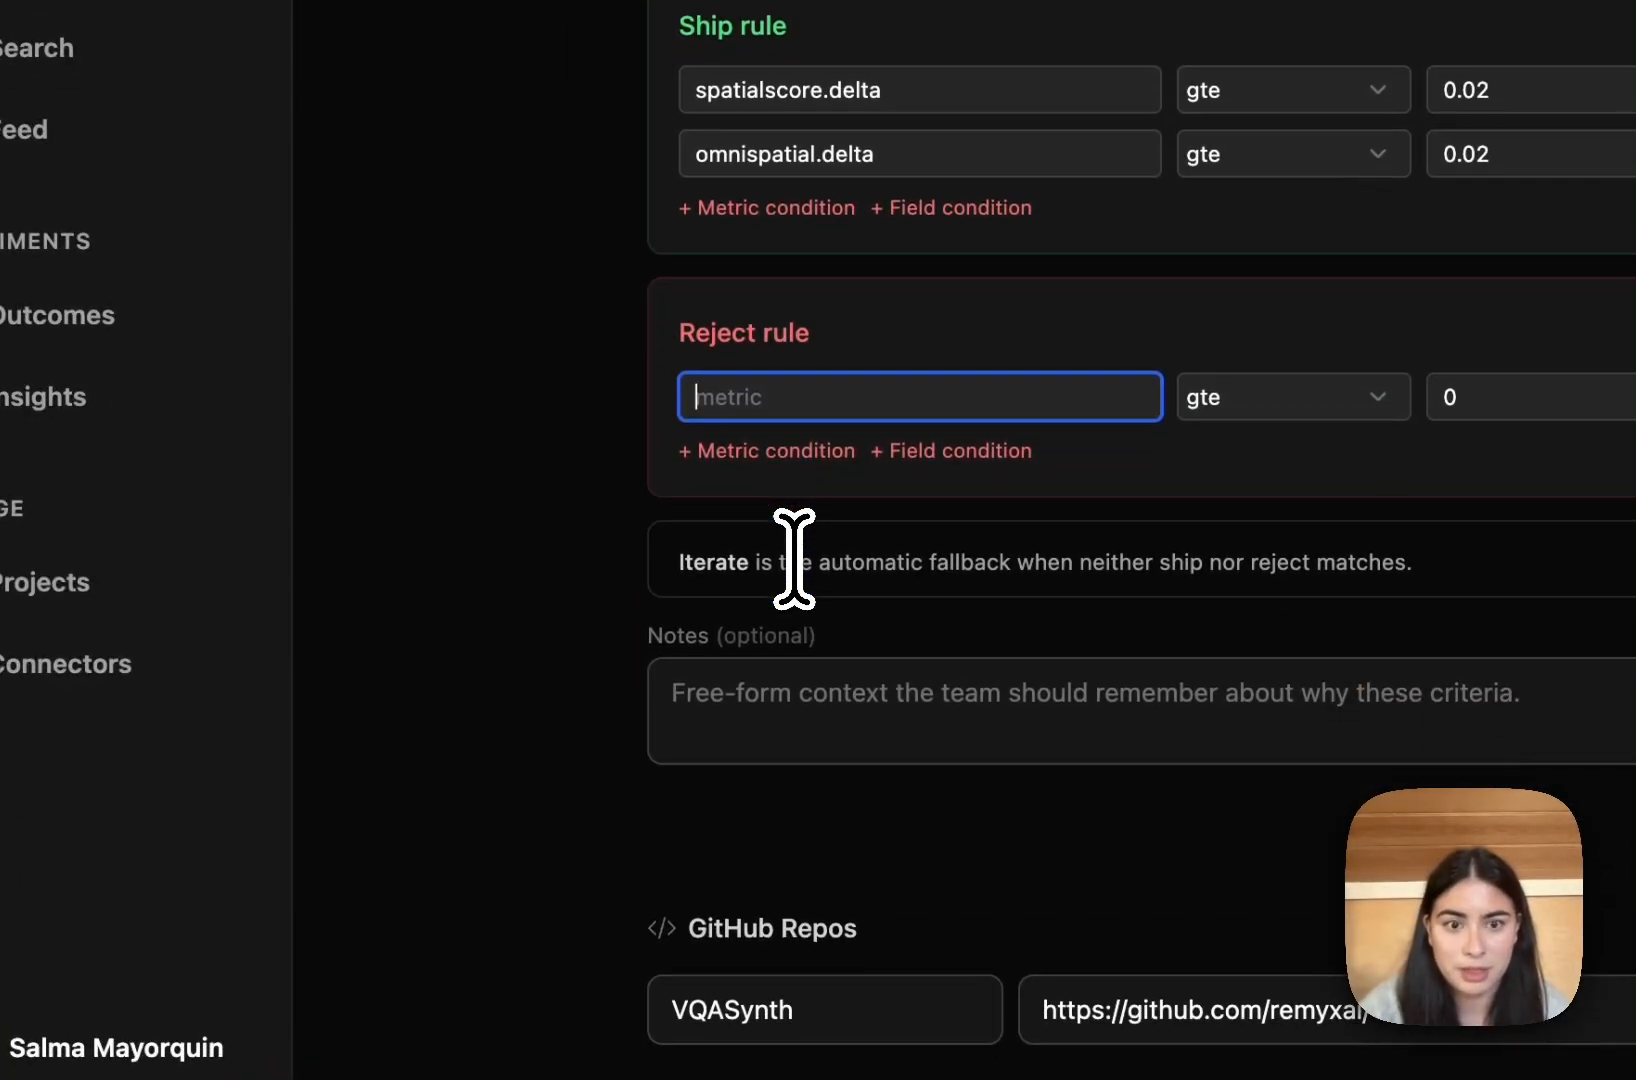
text(spatials)
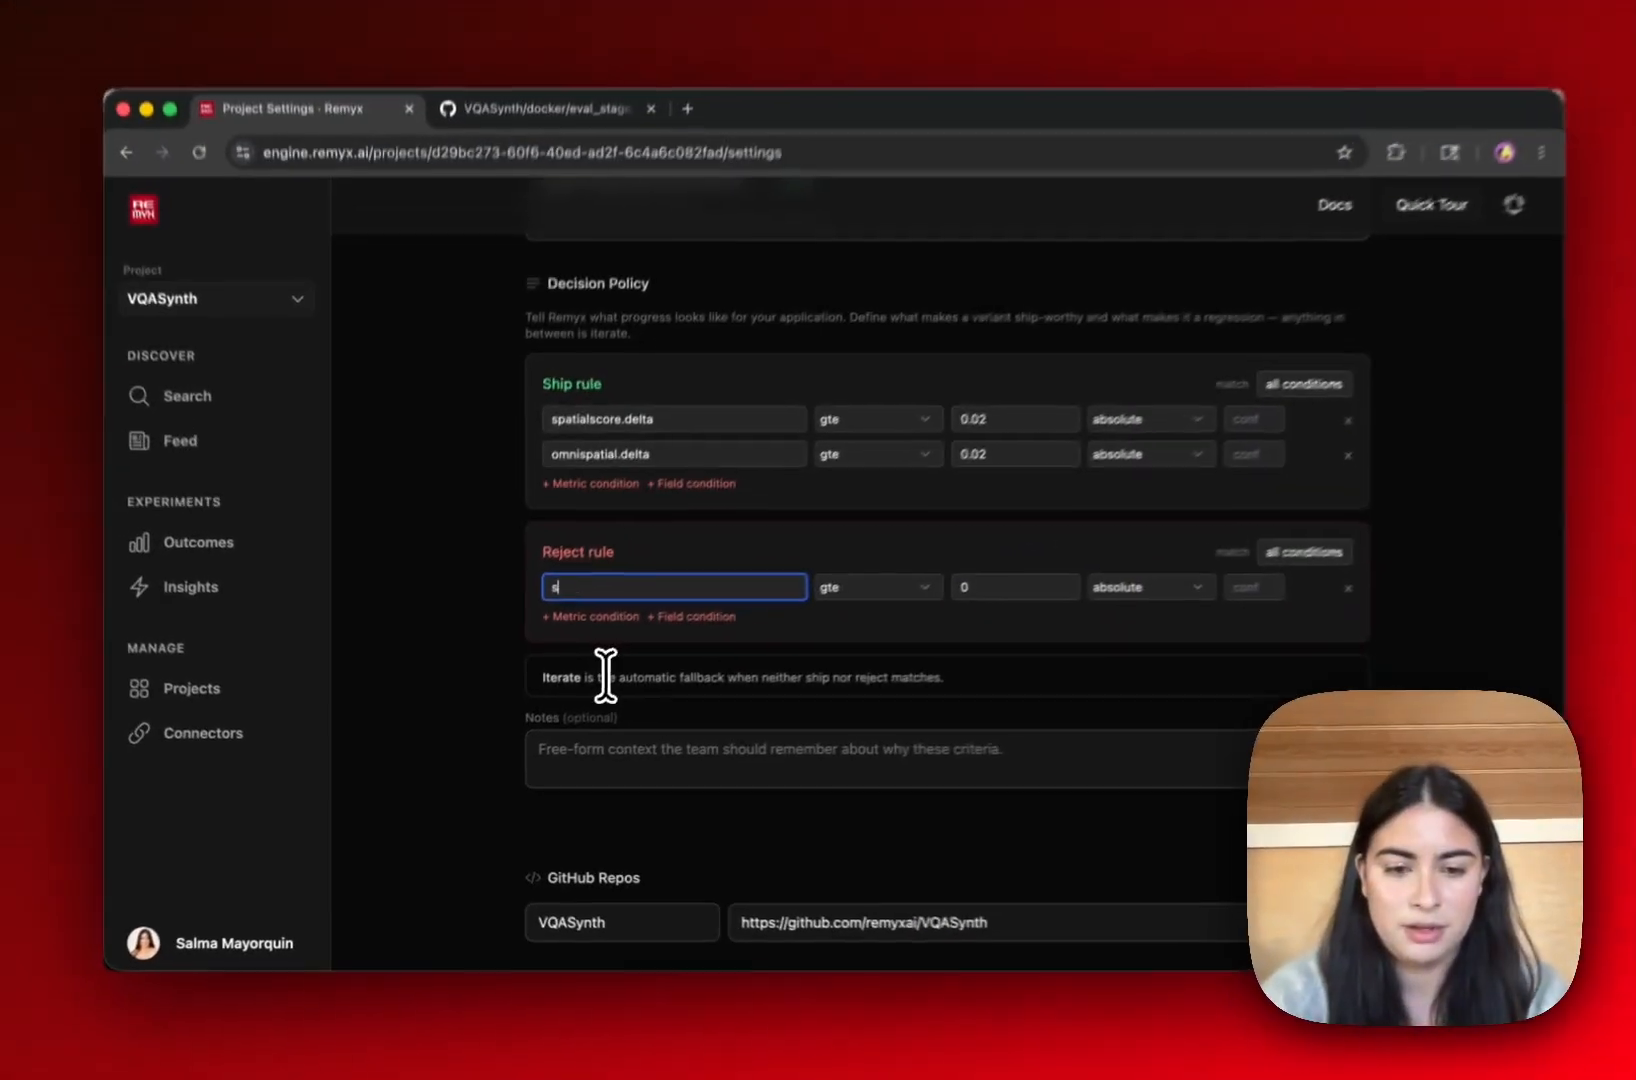
text(core.delta)
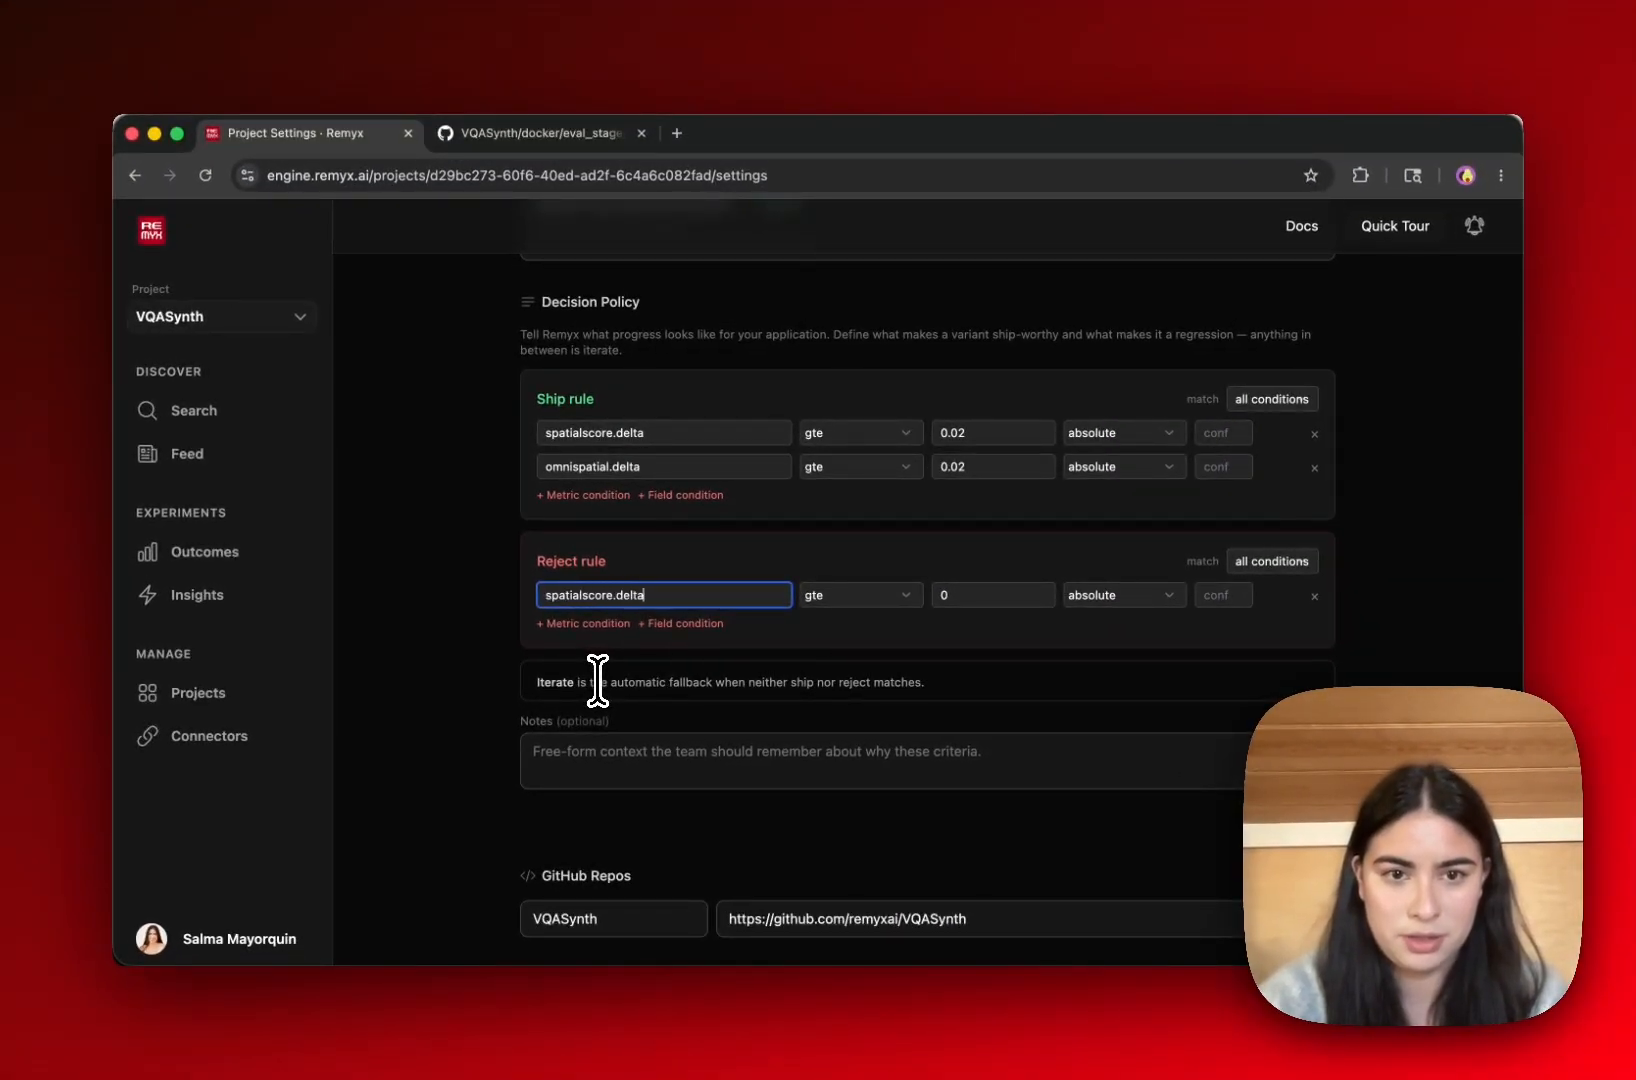
click(862, 595)
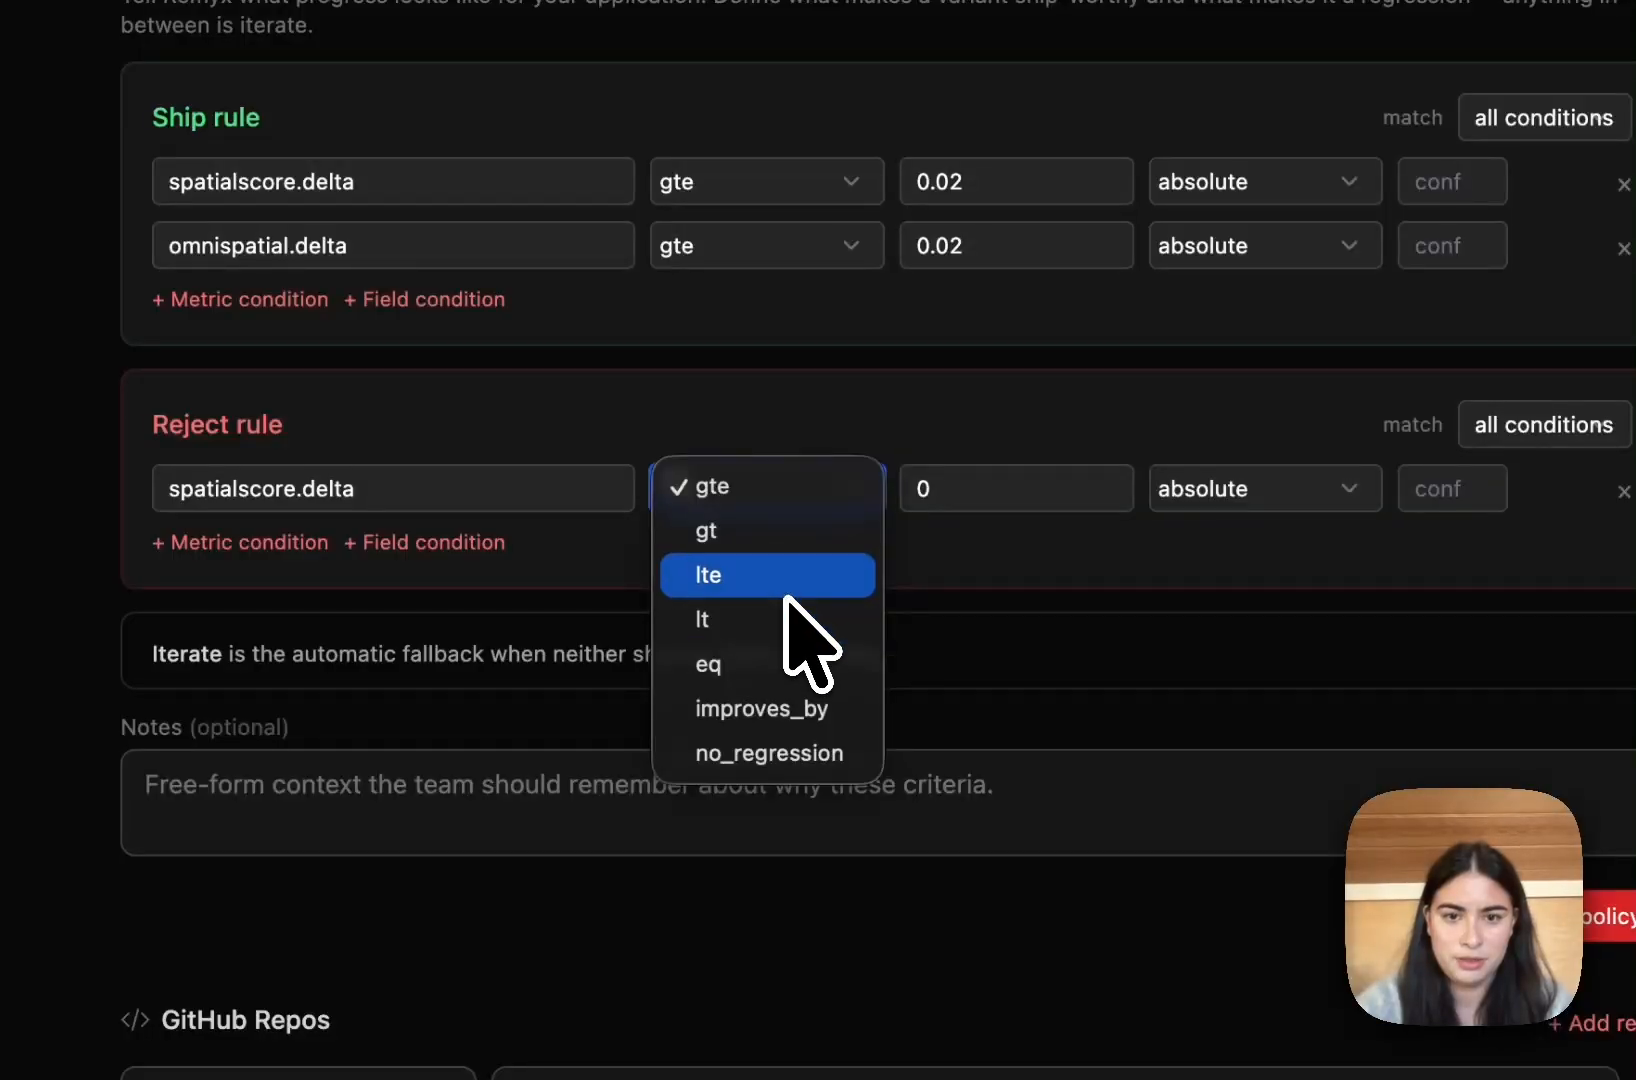
click(787, 618)
- Set the reject condition's threshold to -0.01 and its comparison mode to relative
click(960, 497)
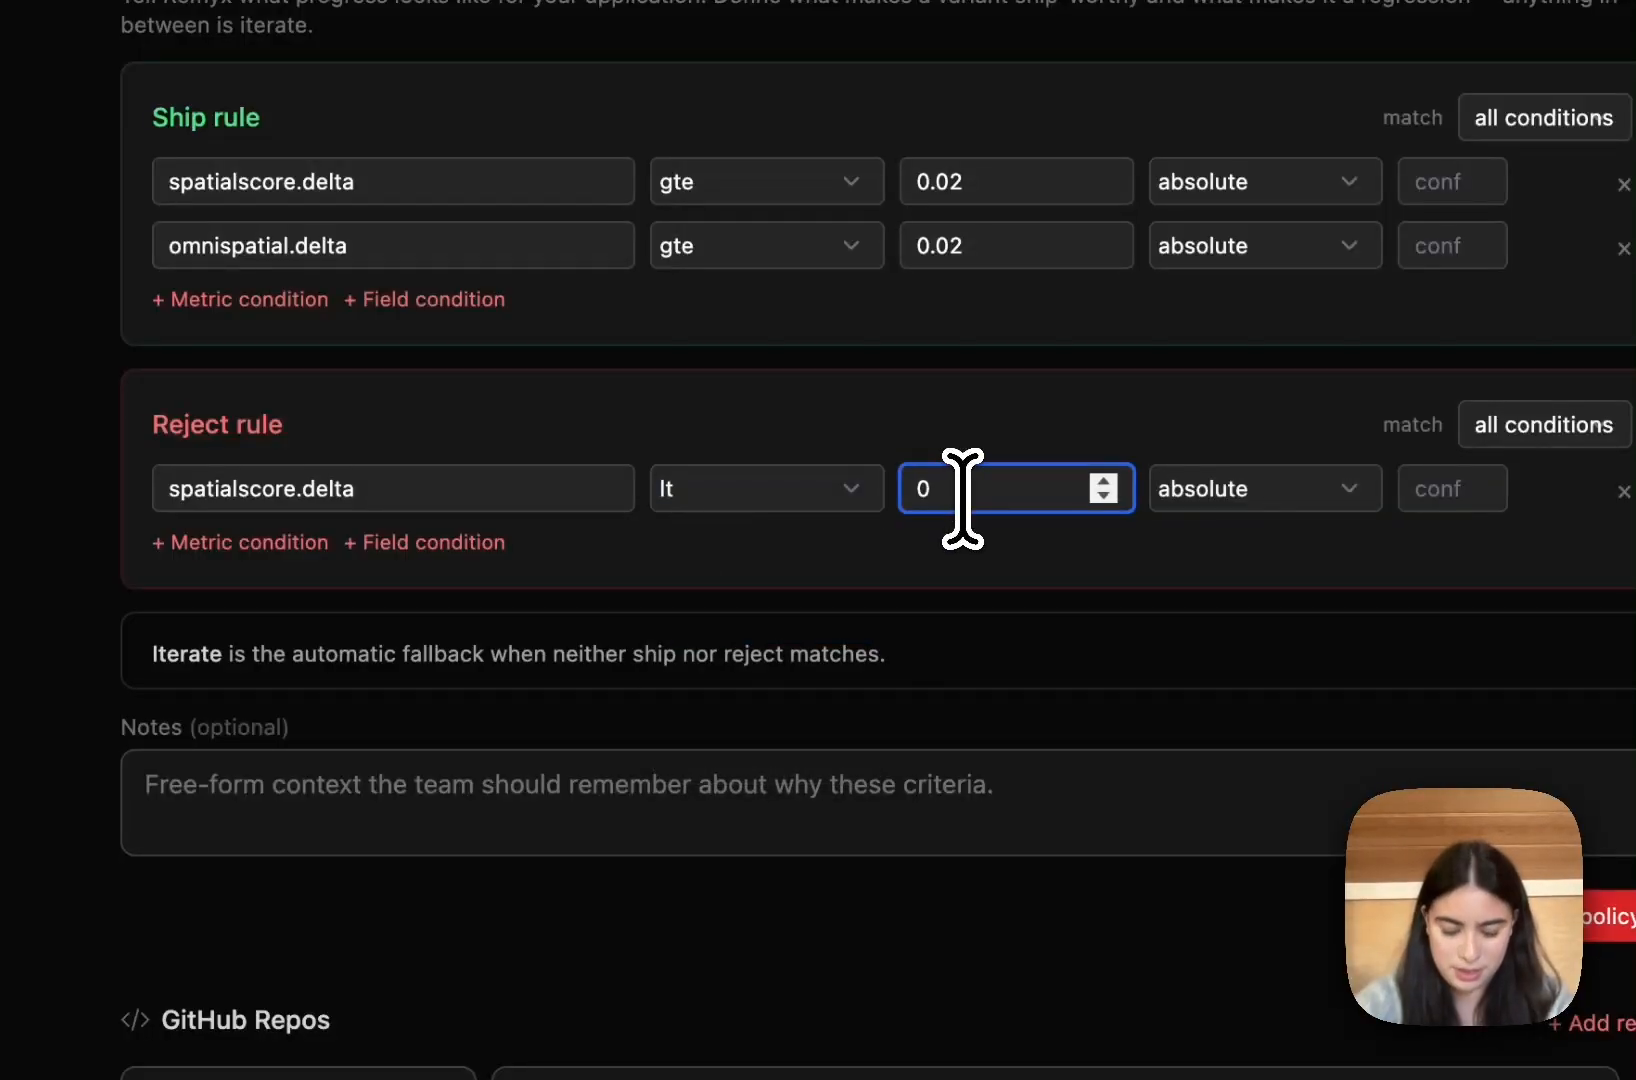
key(BackSpace)
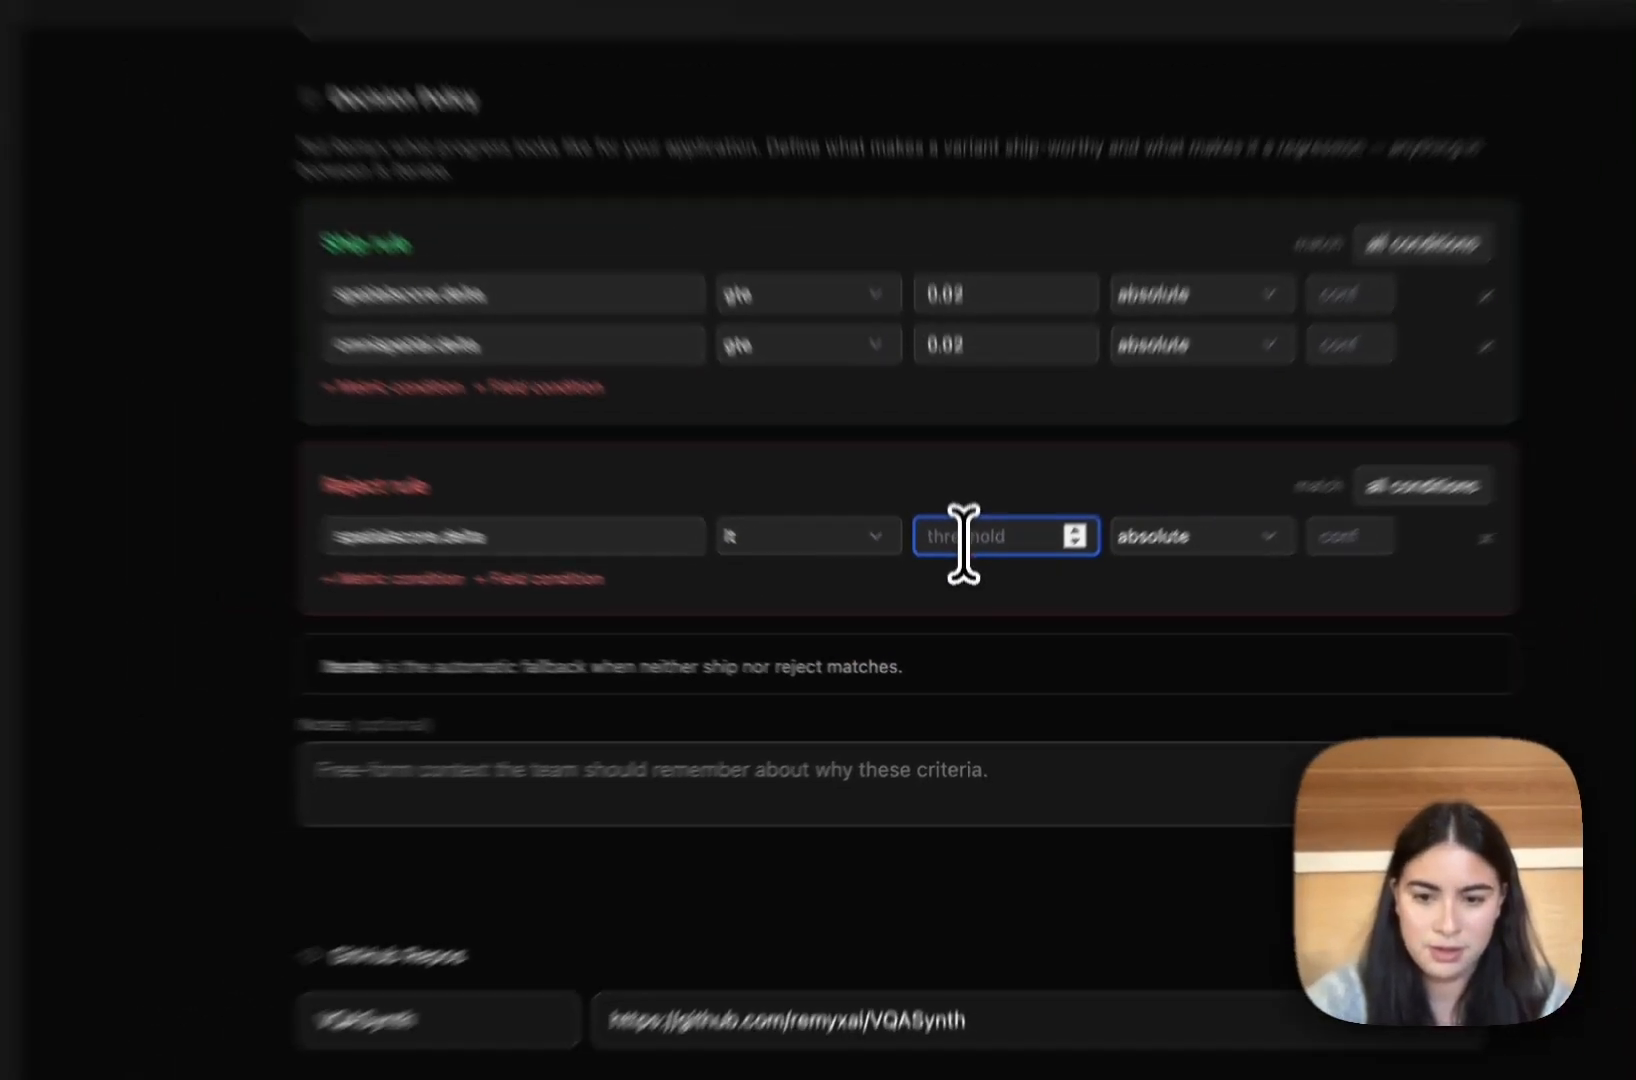
text(-)
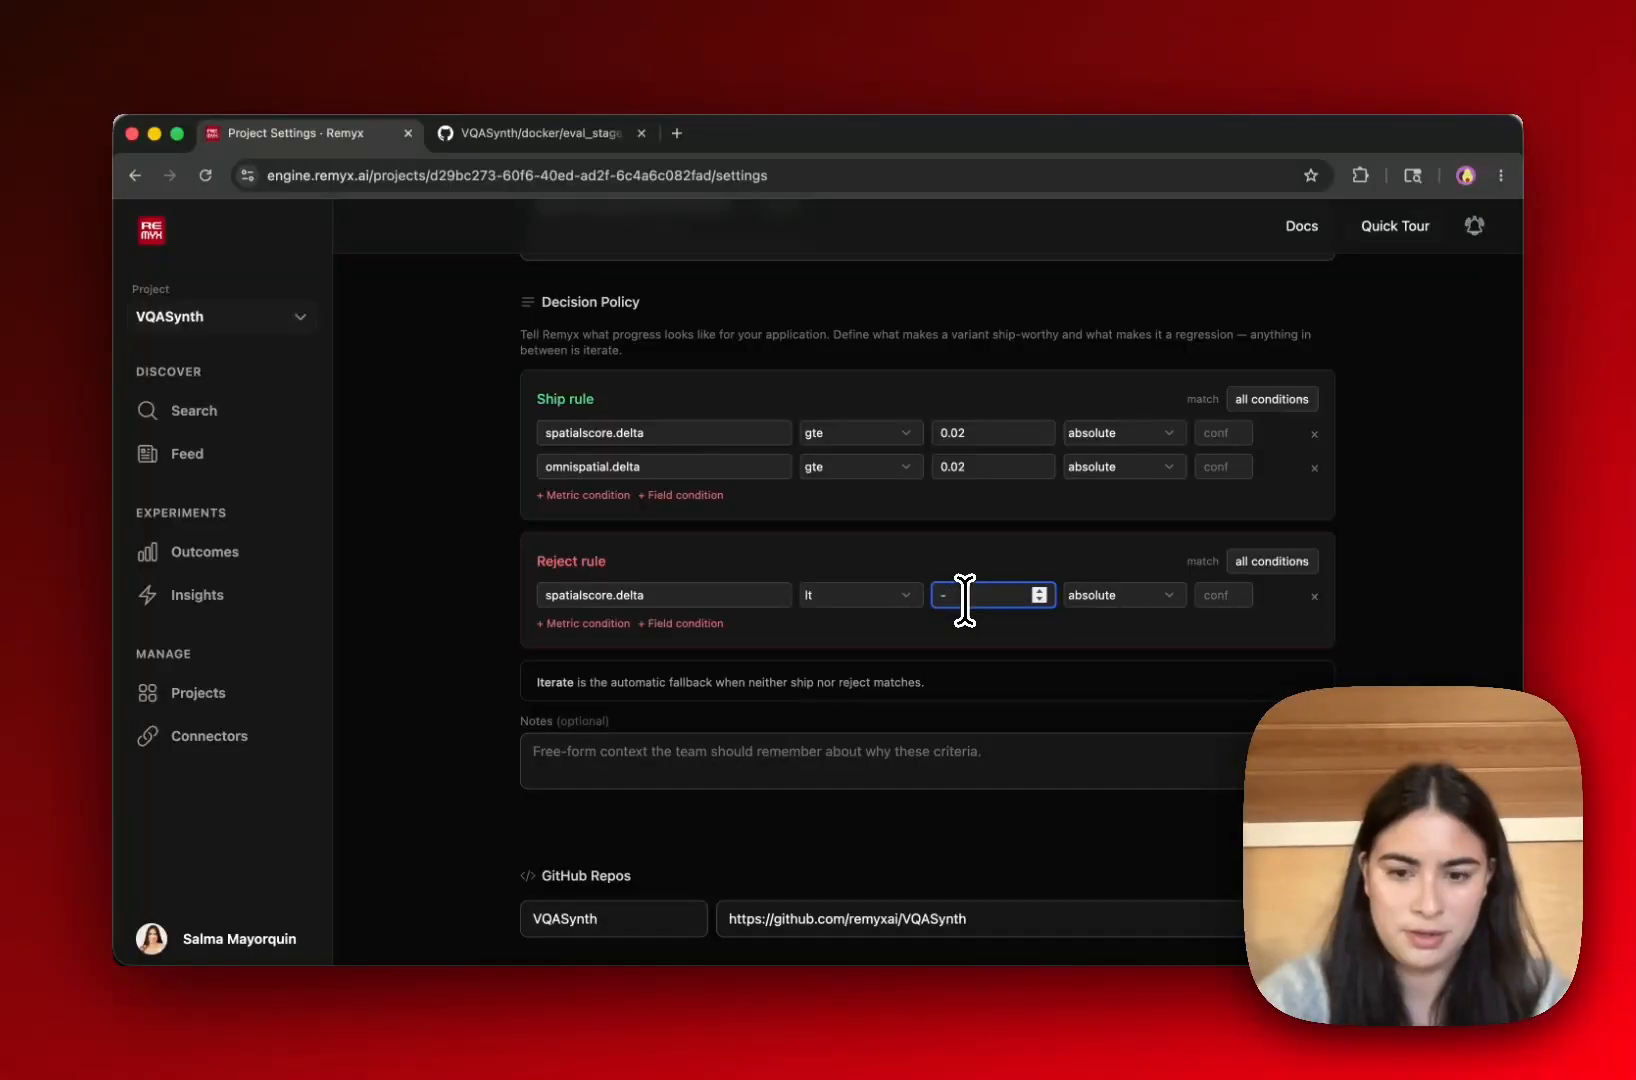
text(9.1)
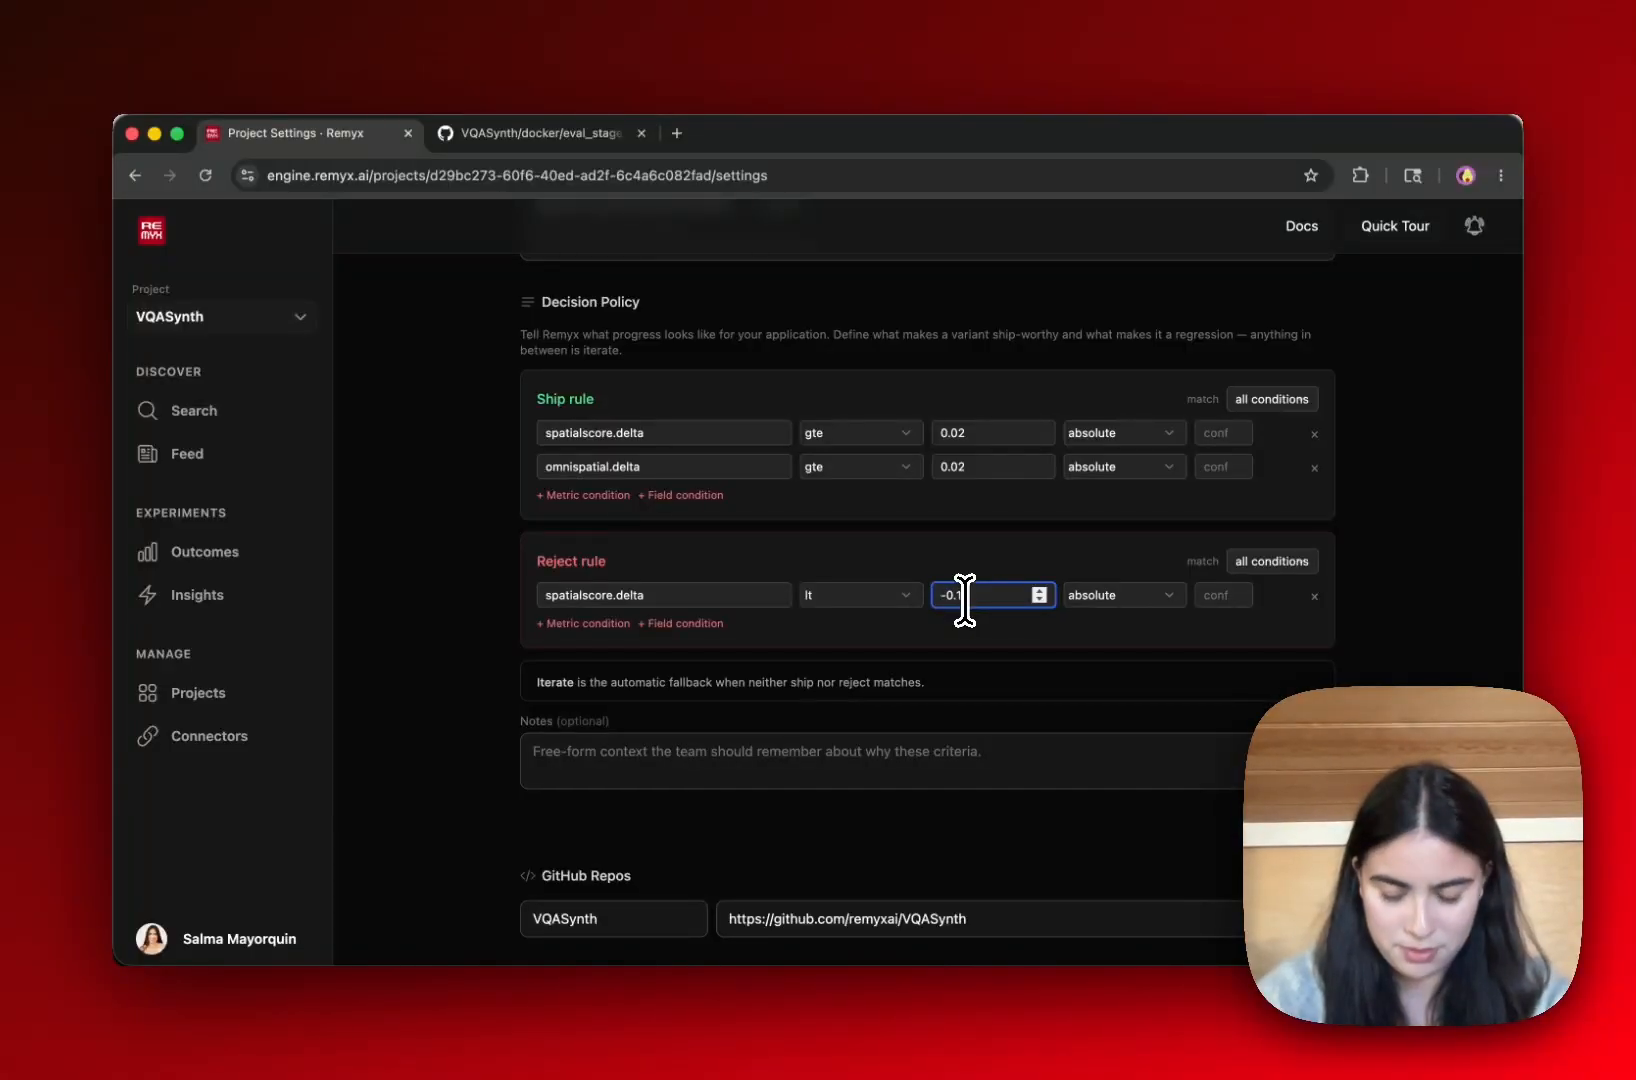
key(BackSpace)
text(01)
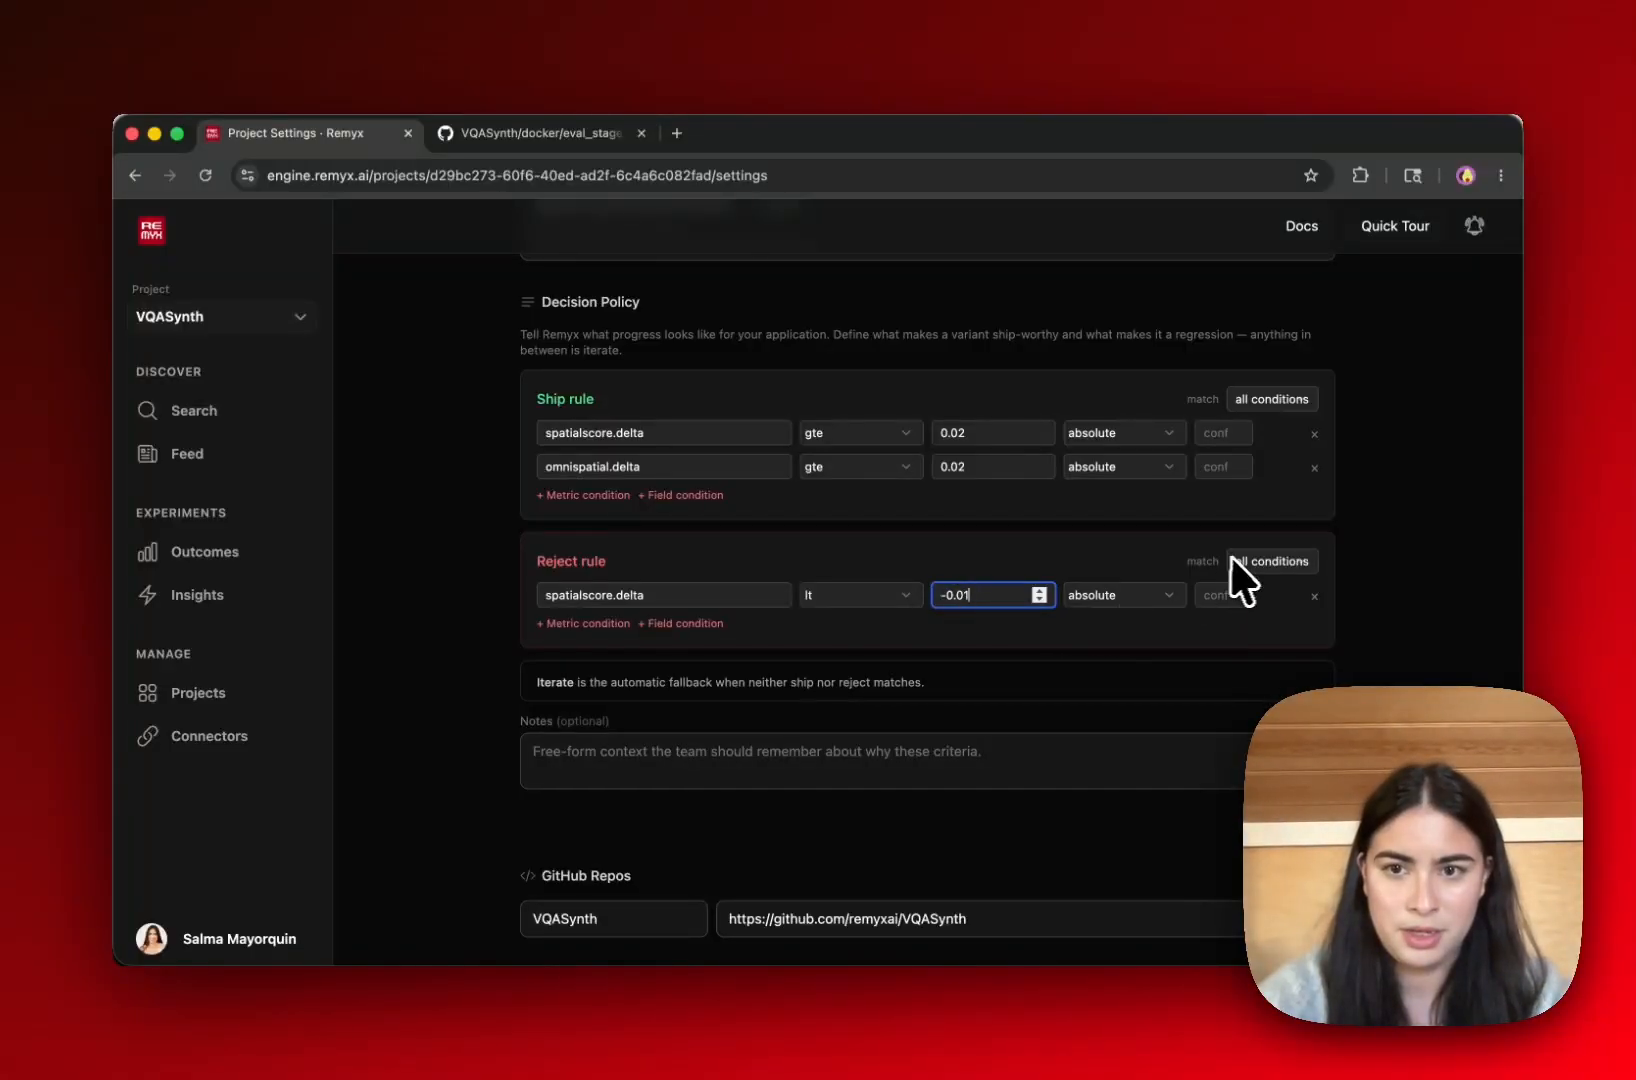
click(1175, 595)
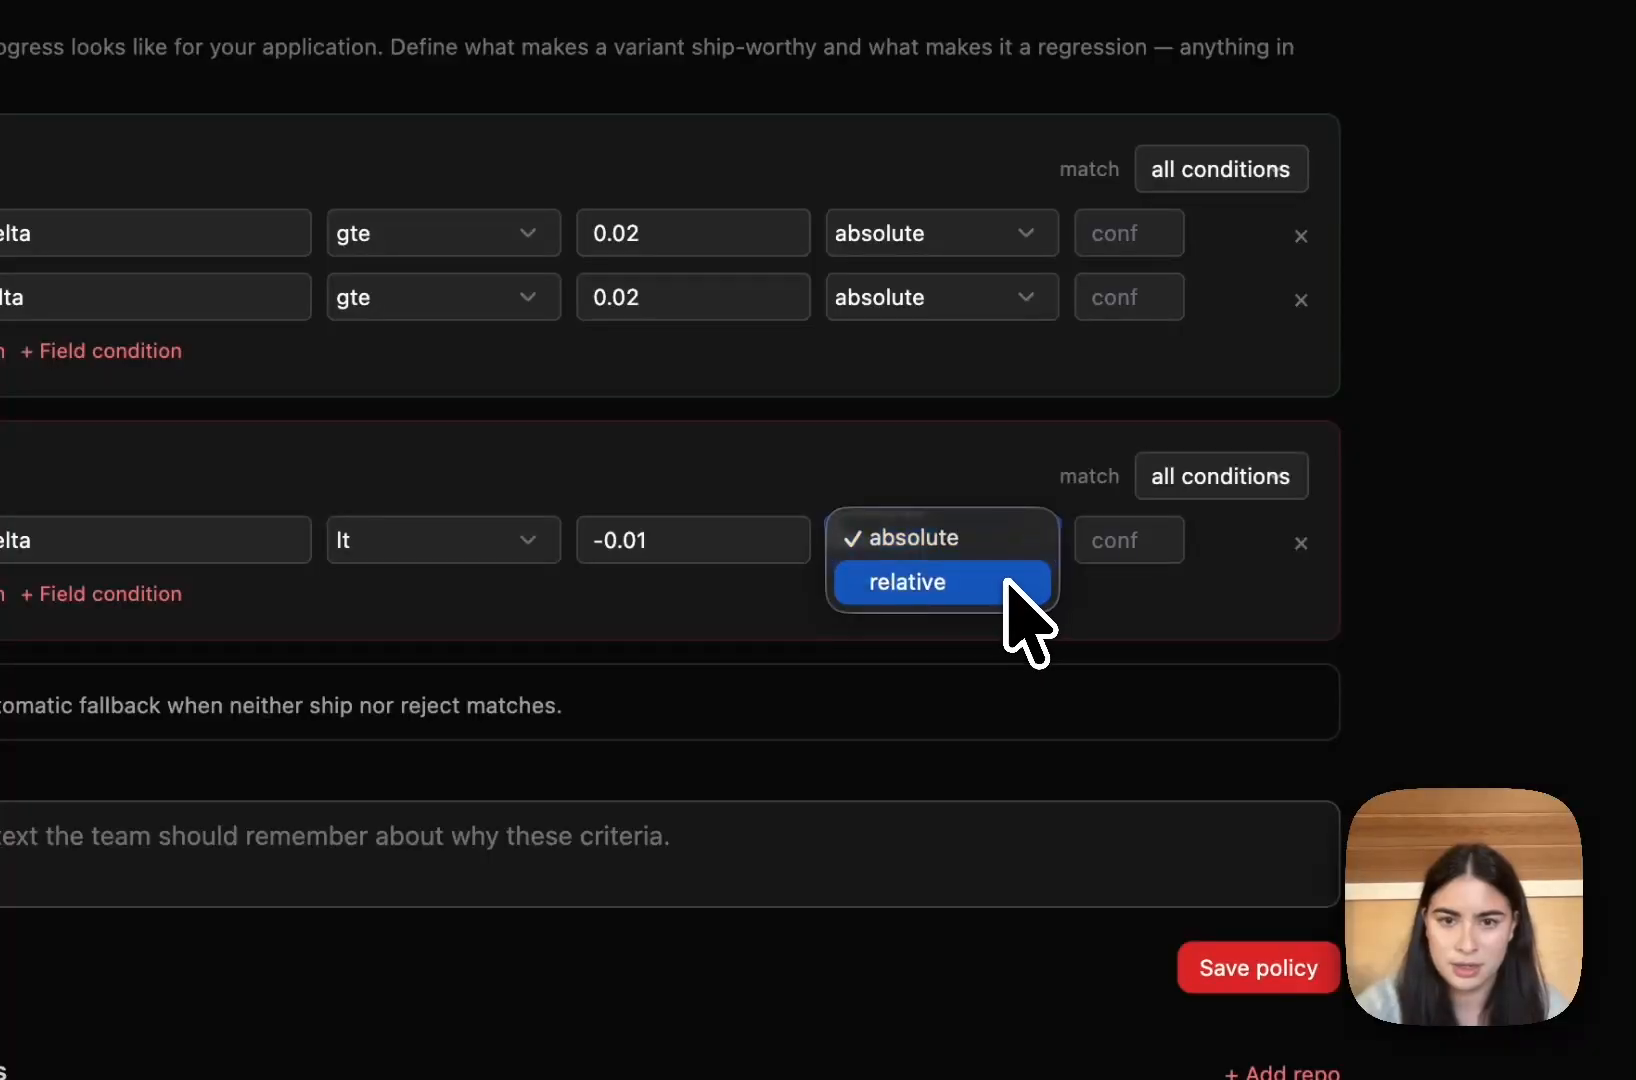
click(1005, 582)
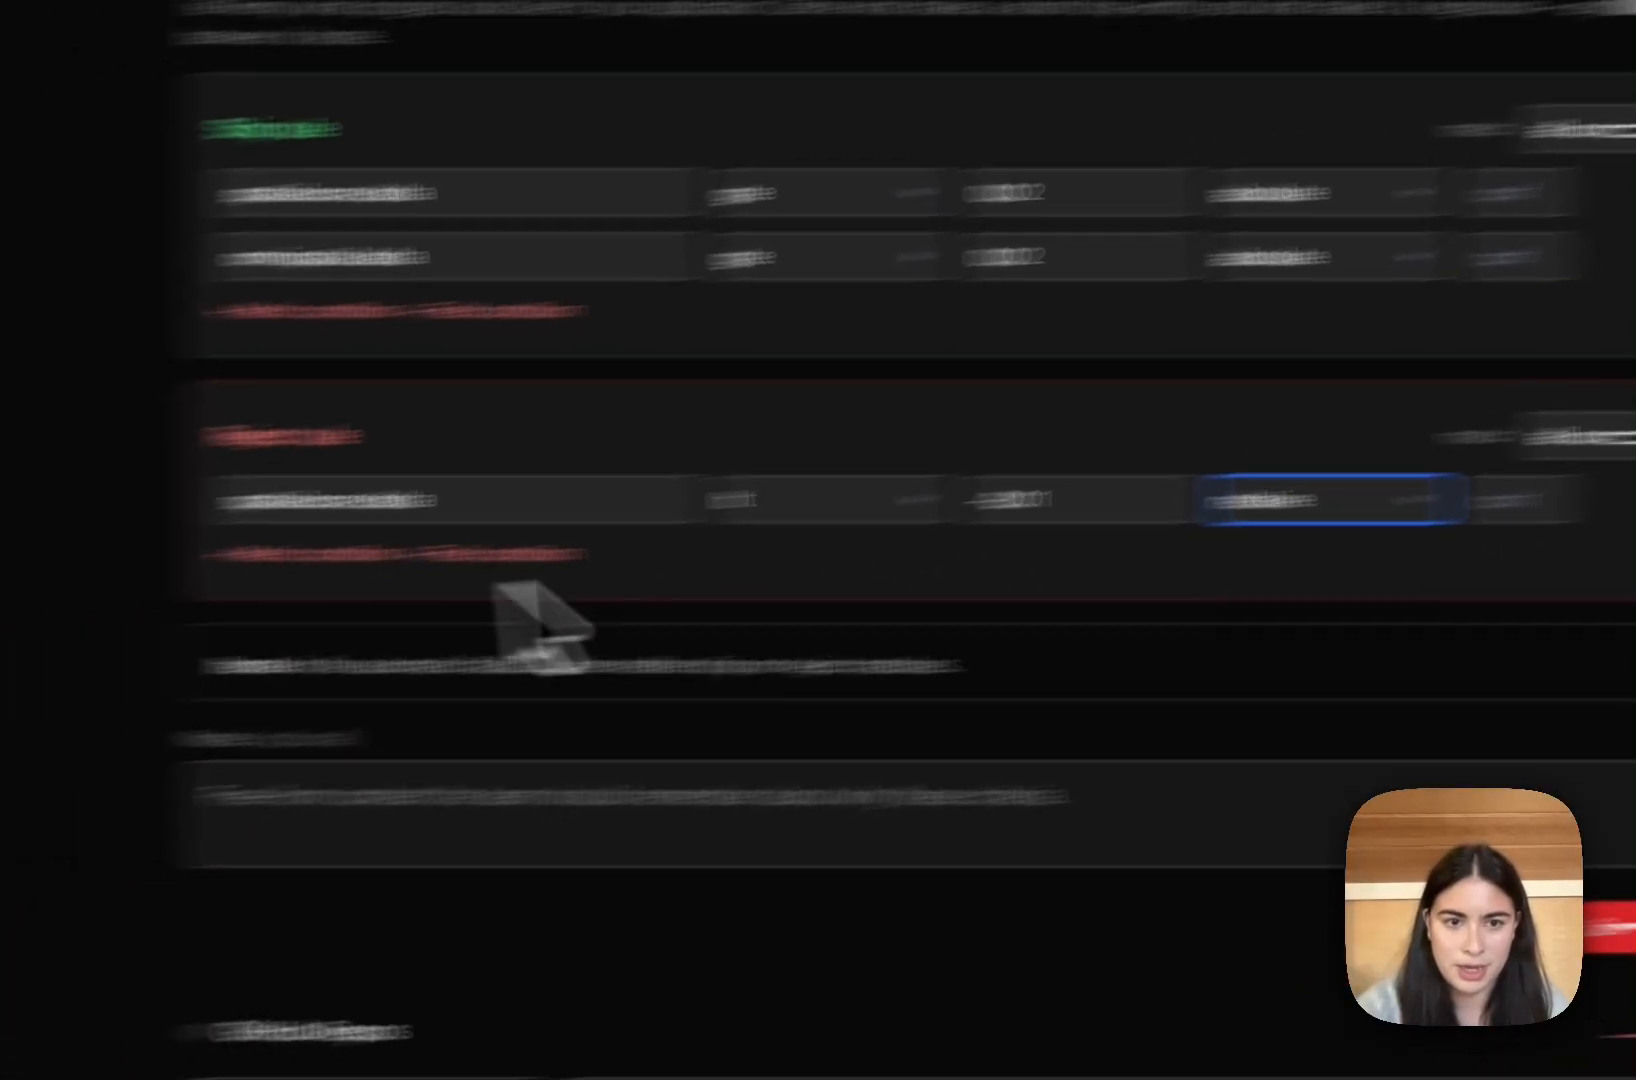
- Add a second metric condition to the reject rule for omnispatial.delta
click(815, 534)
click(891, 545)
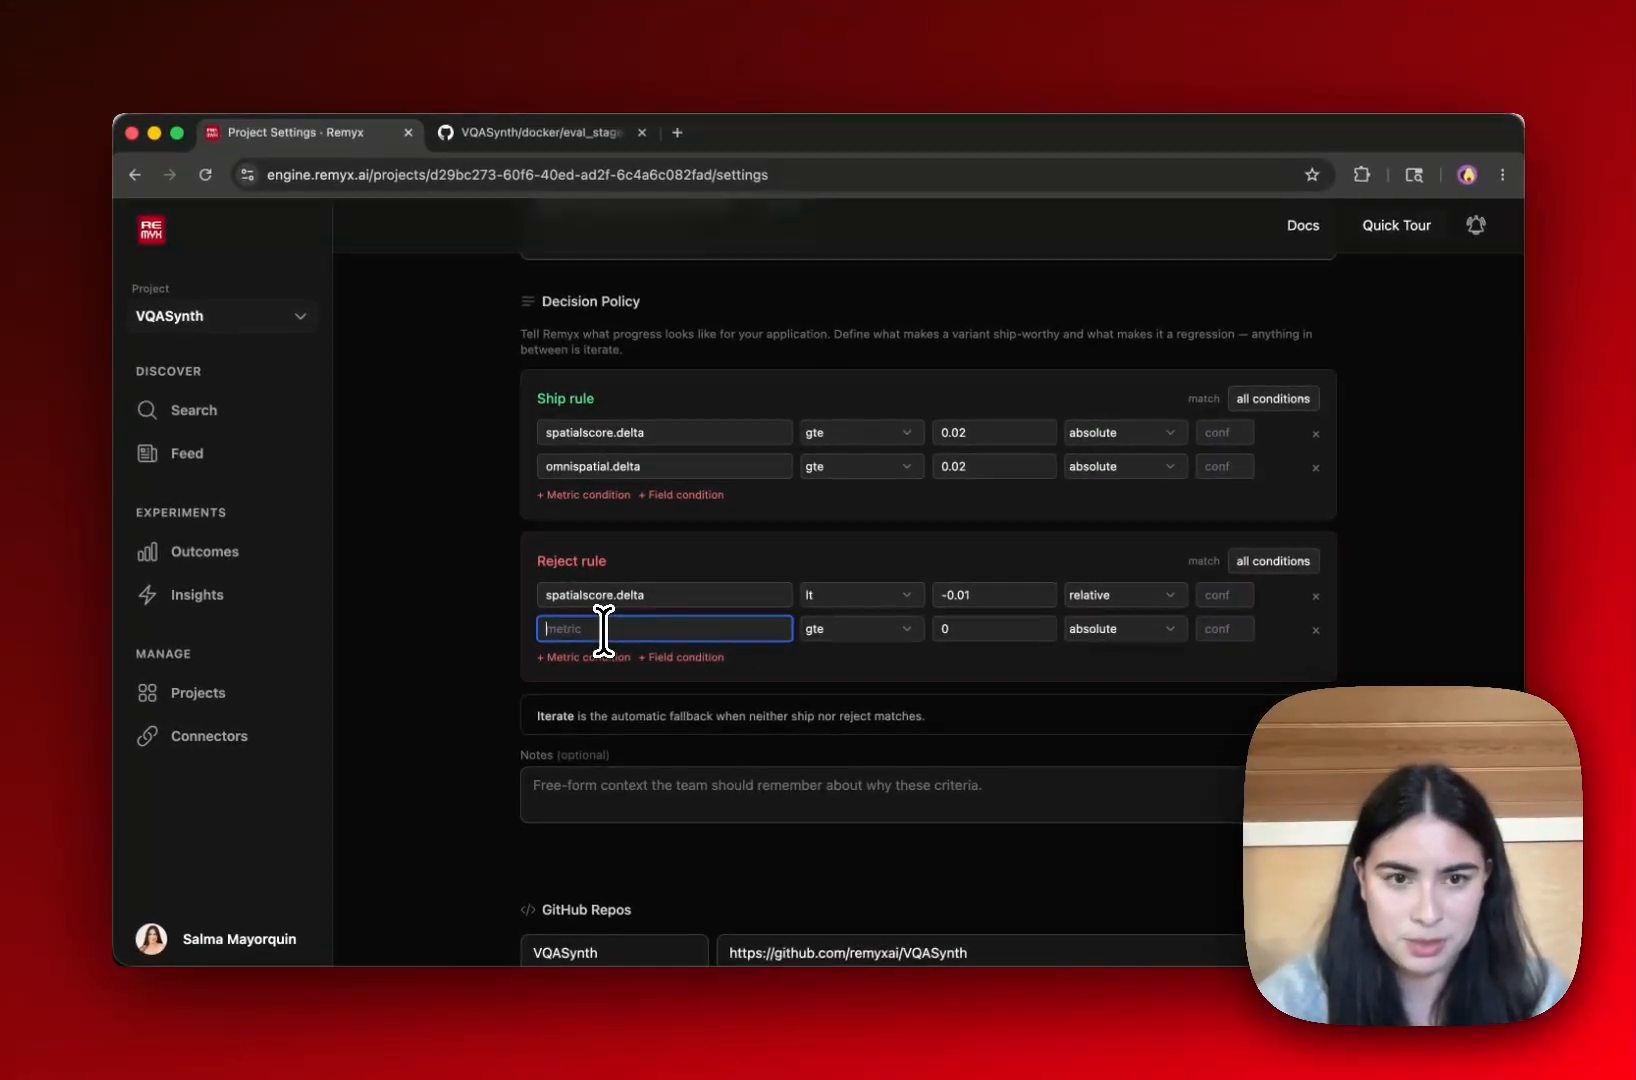
text(s)
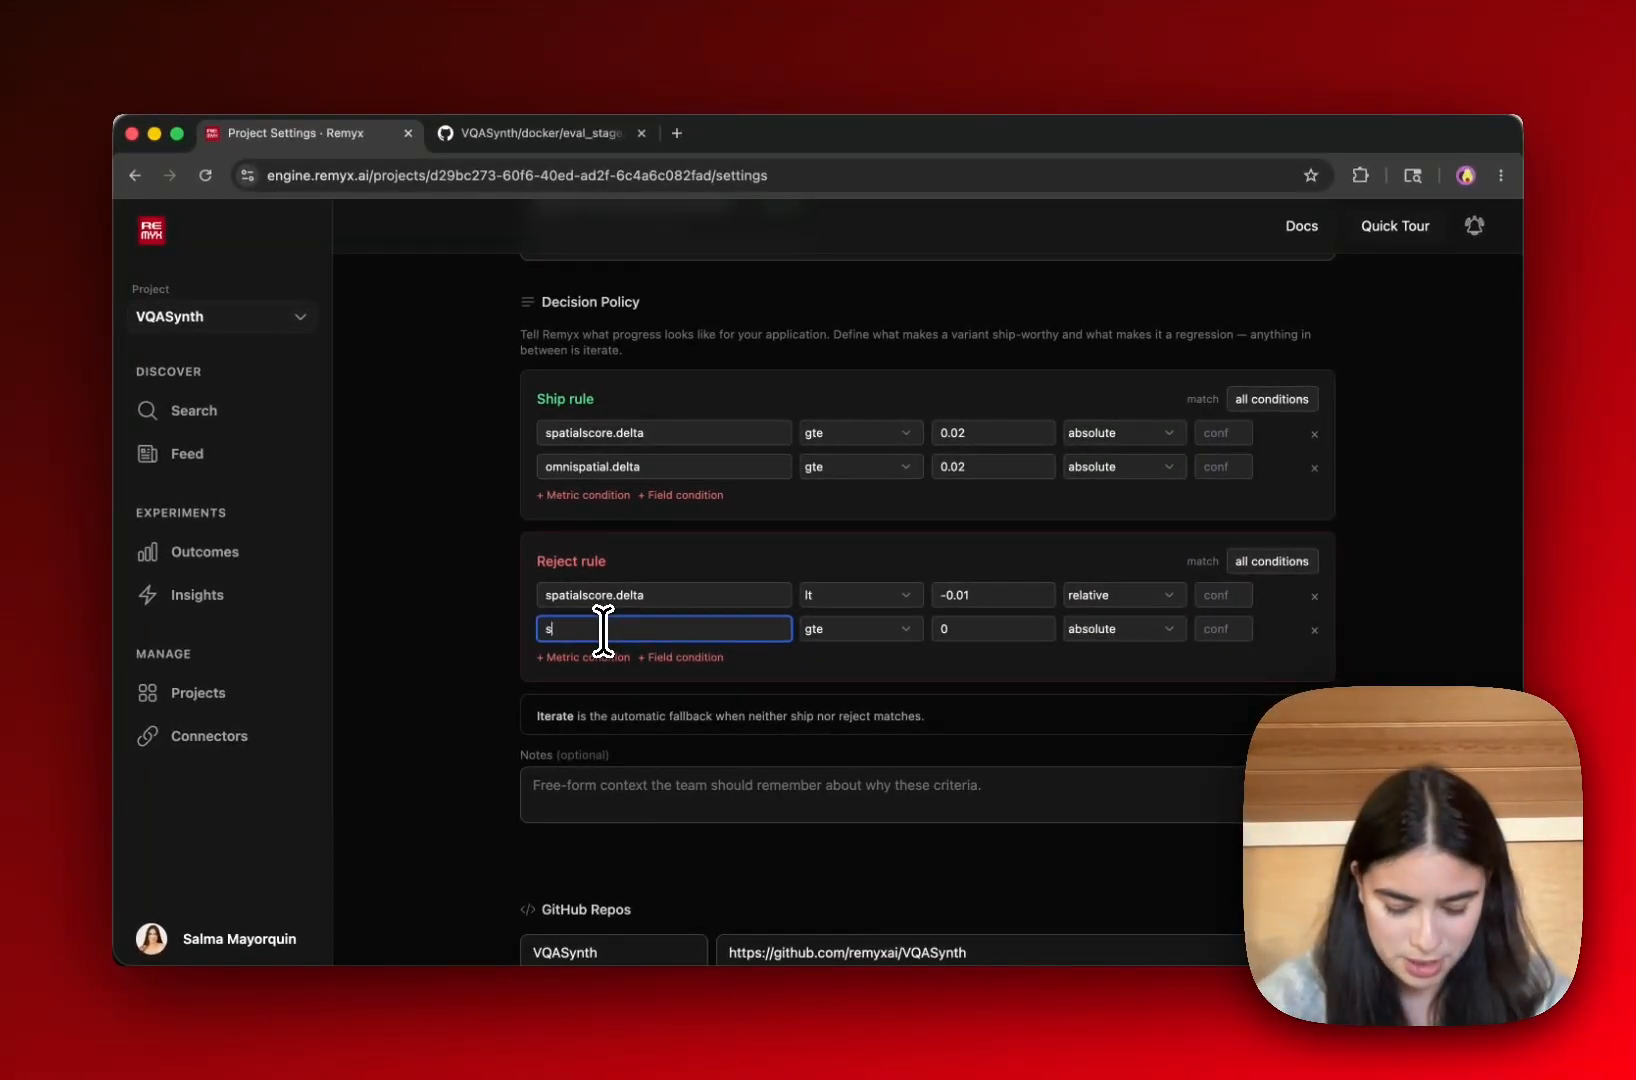
key(BackSpace)
text(omni)
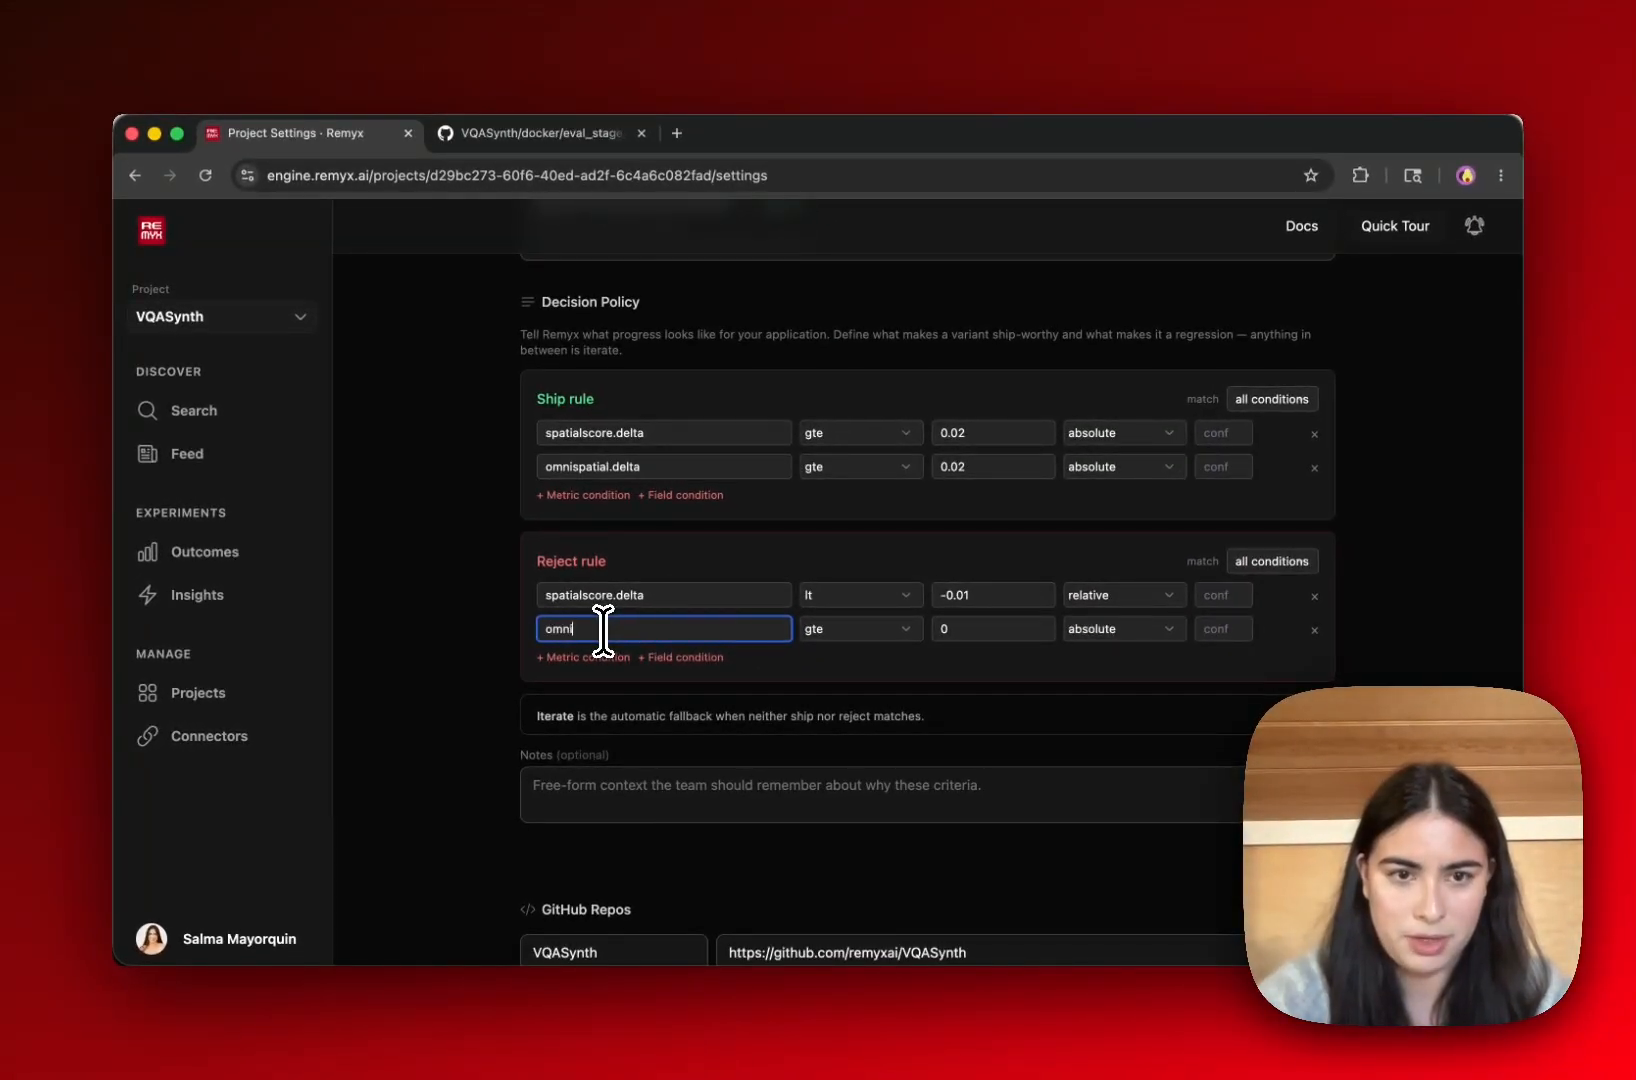
text(spatial.del)
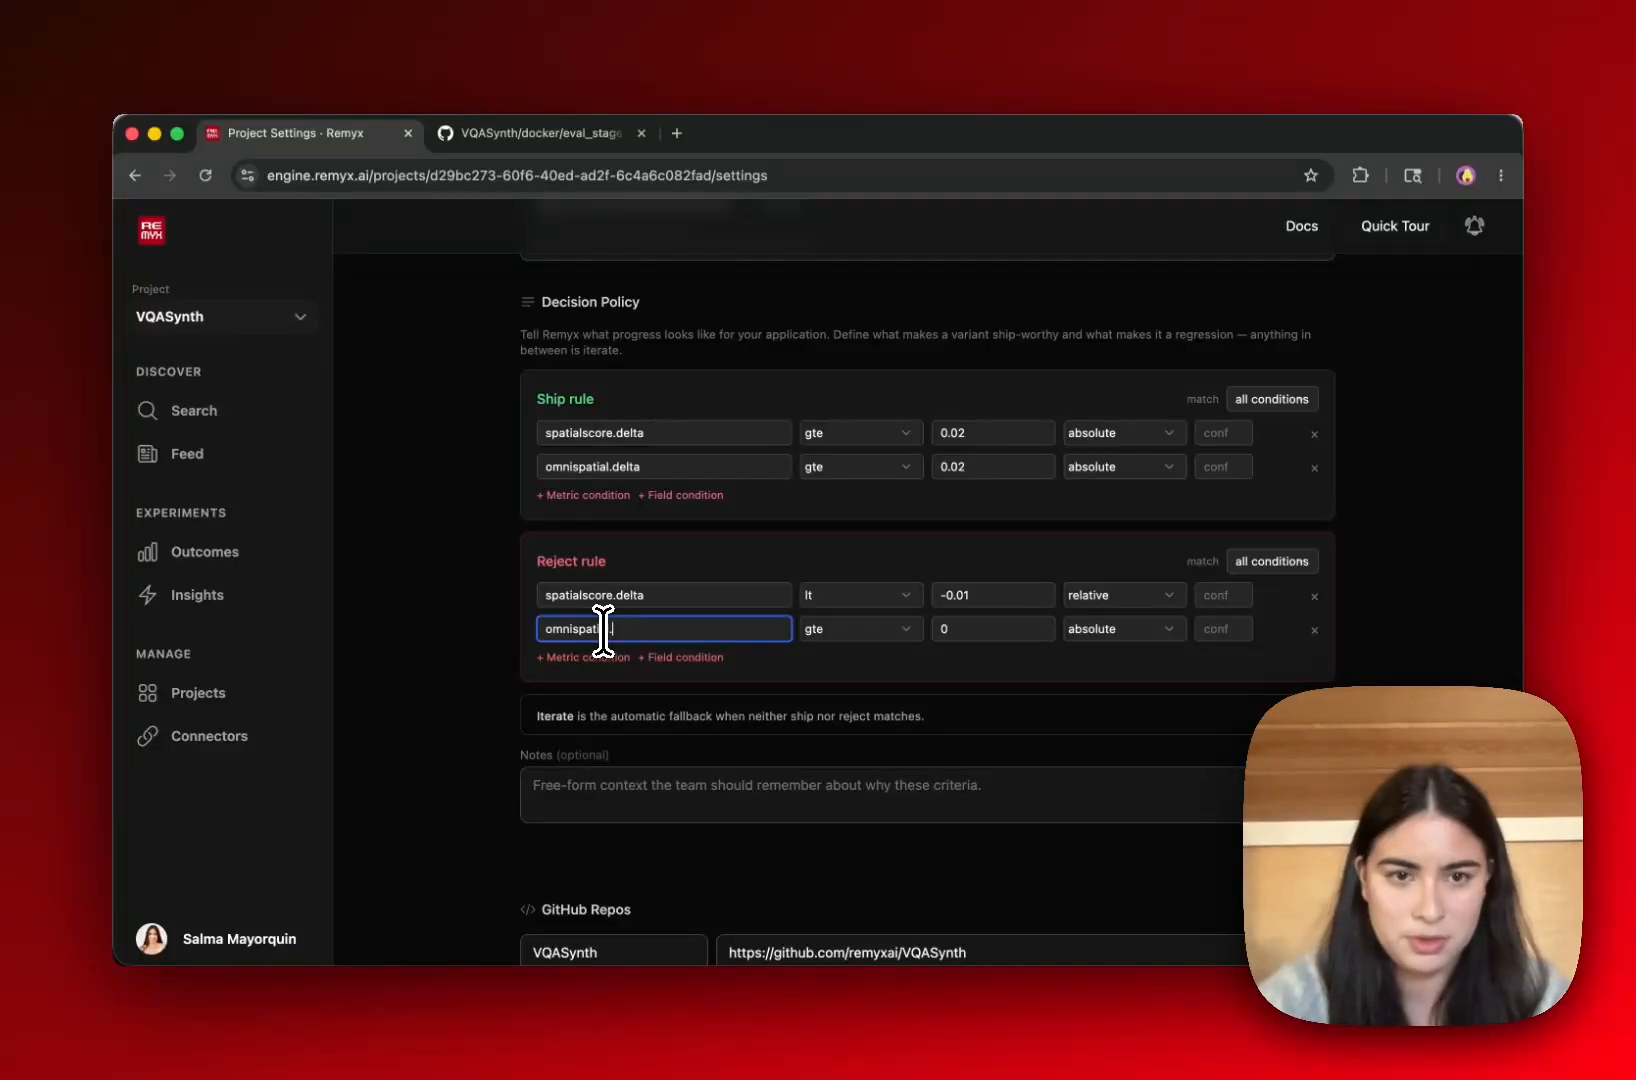
text(ta)
- Set the omnispatial.delta reject condition's operator to lt and its threshold to -0.01
click(866, 633)
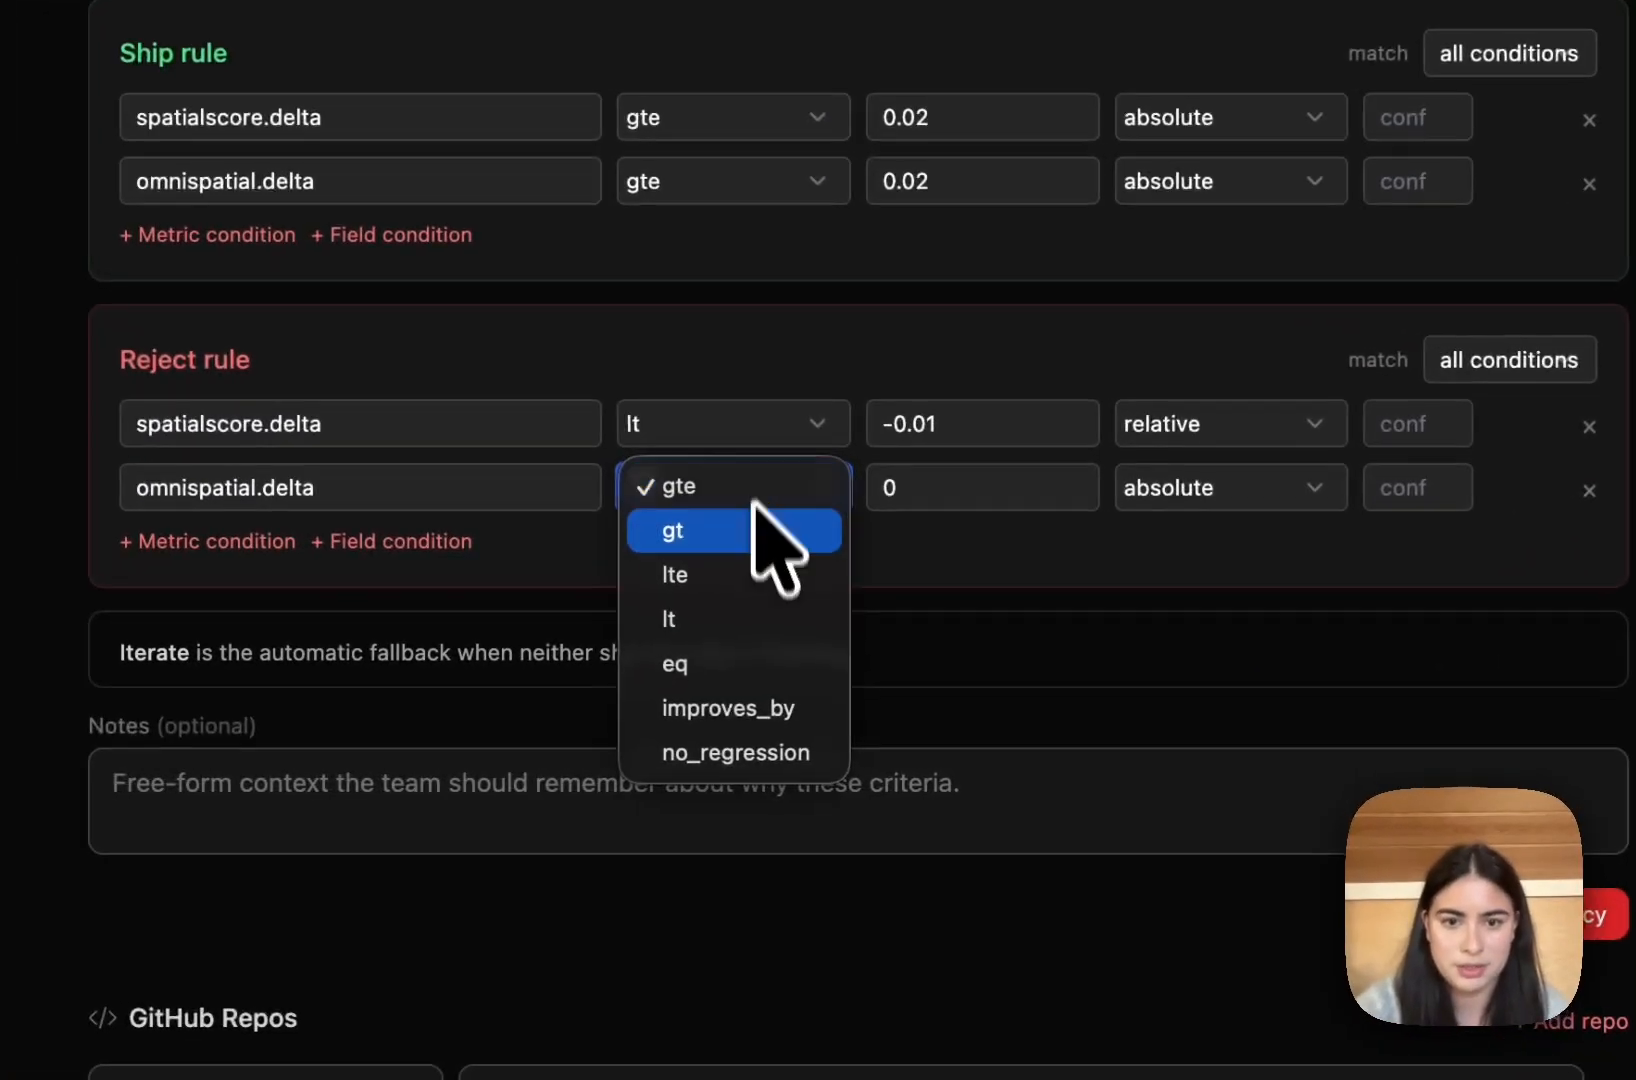
click(756, 621)
click(956, 487)
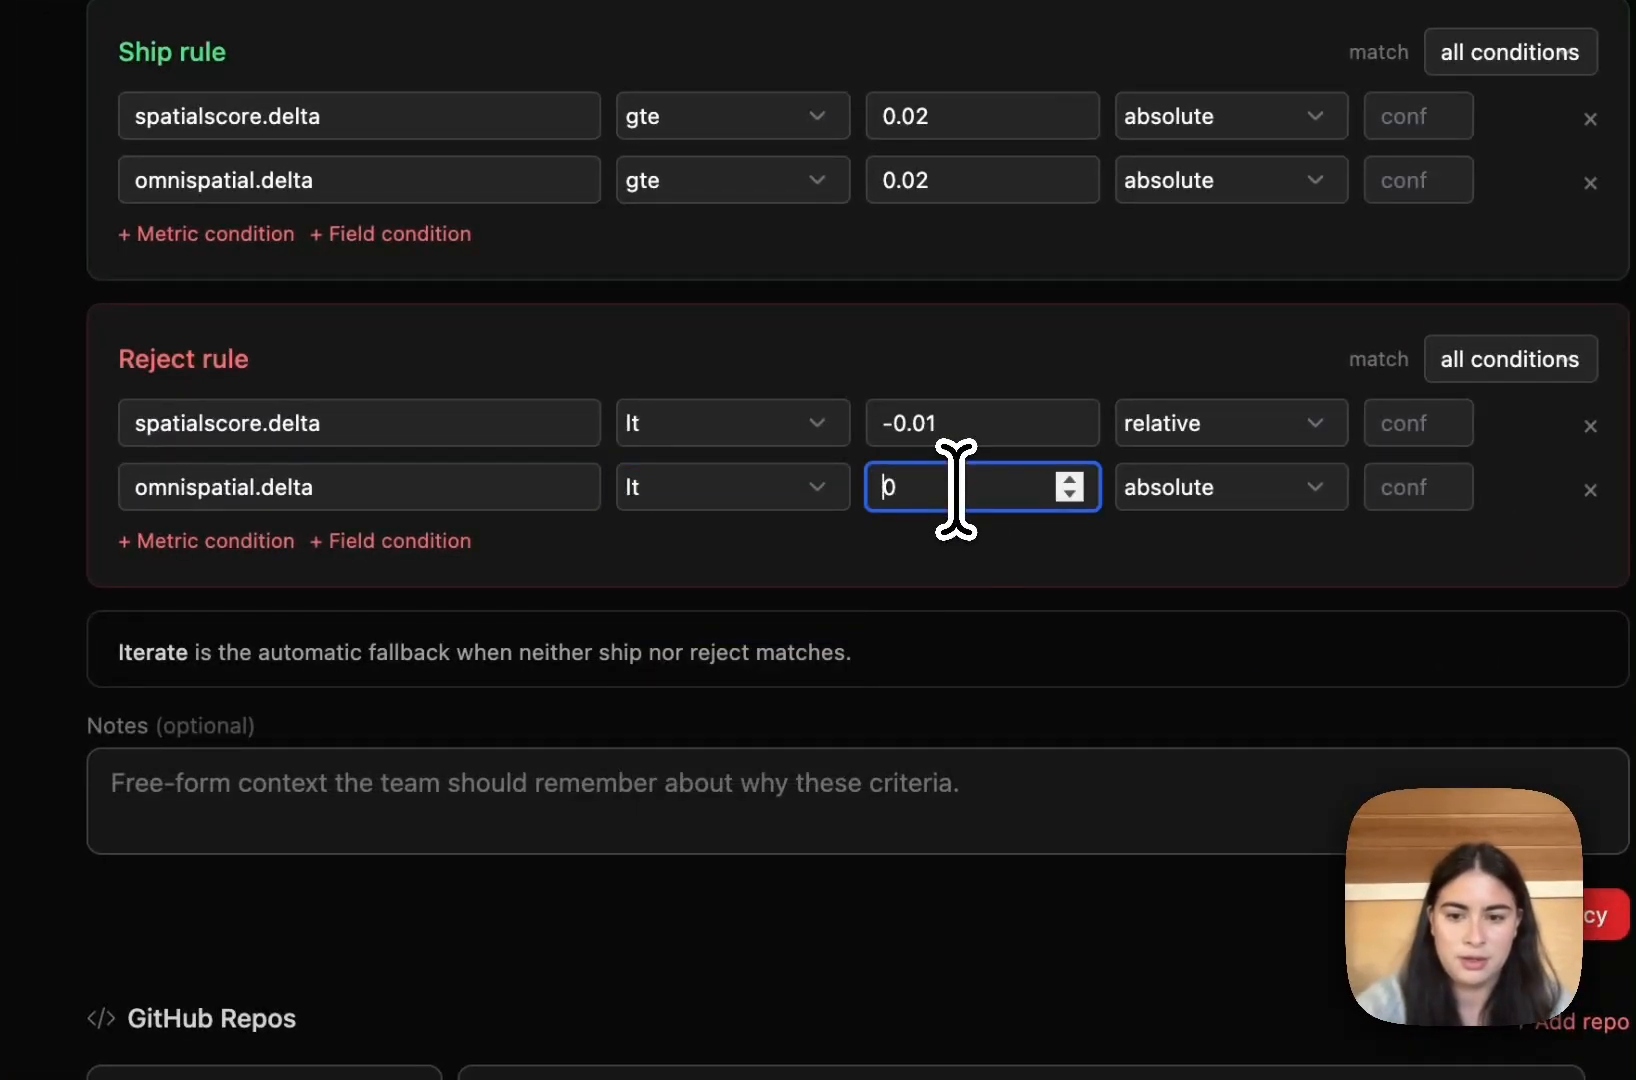
text(-0)
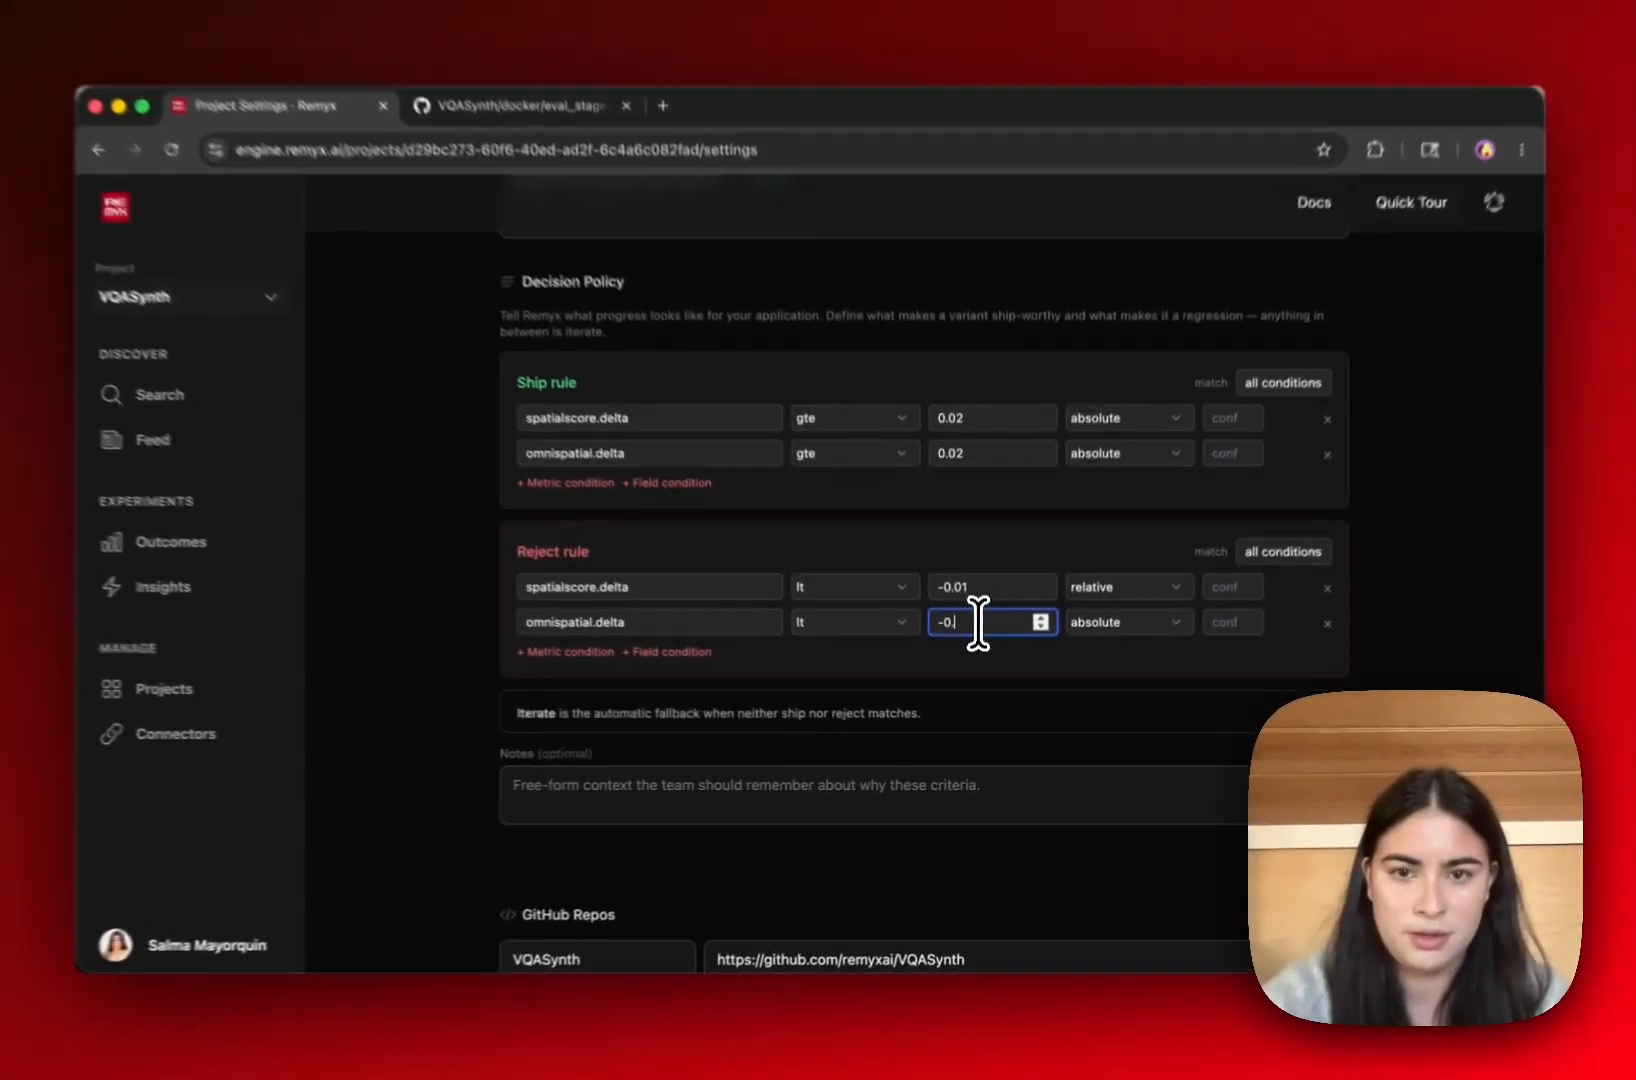
text(.01)
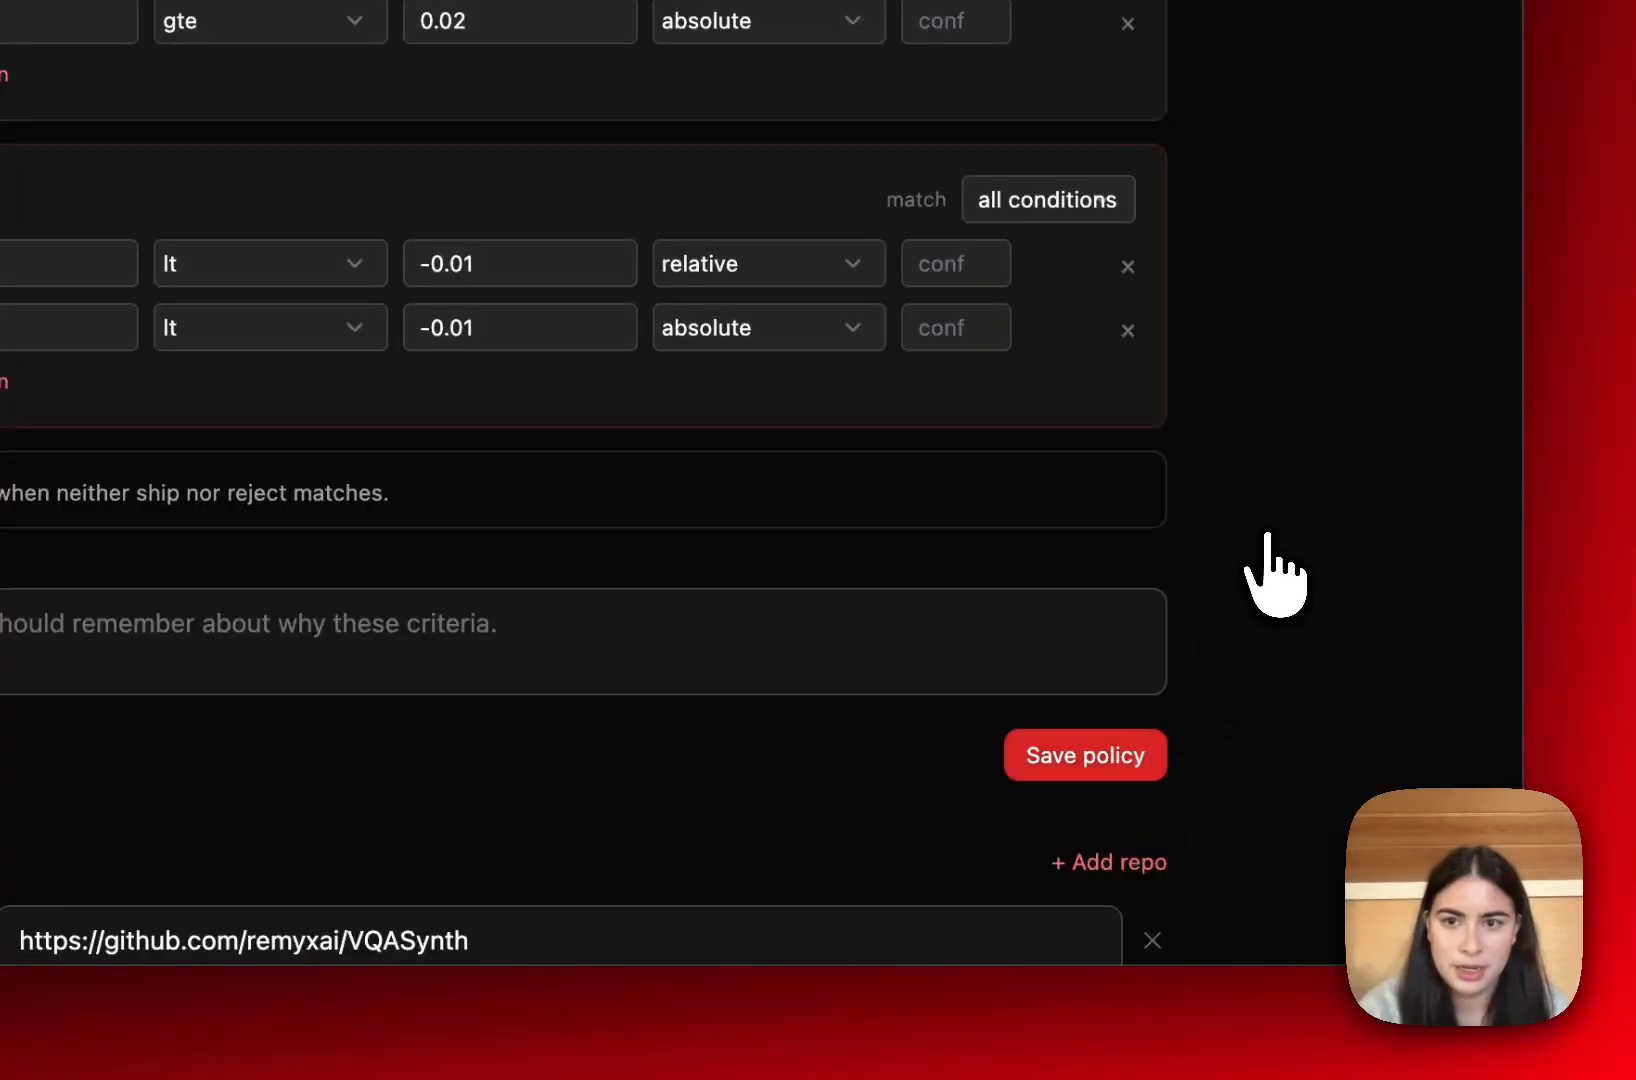
scroll(1268, 545, up, 1)
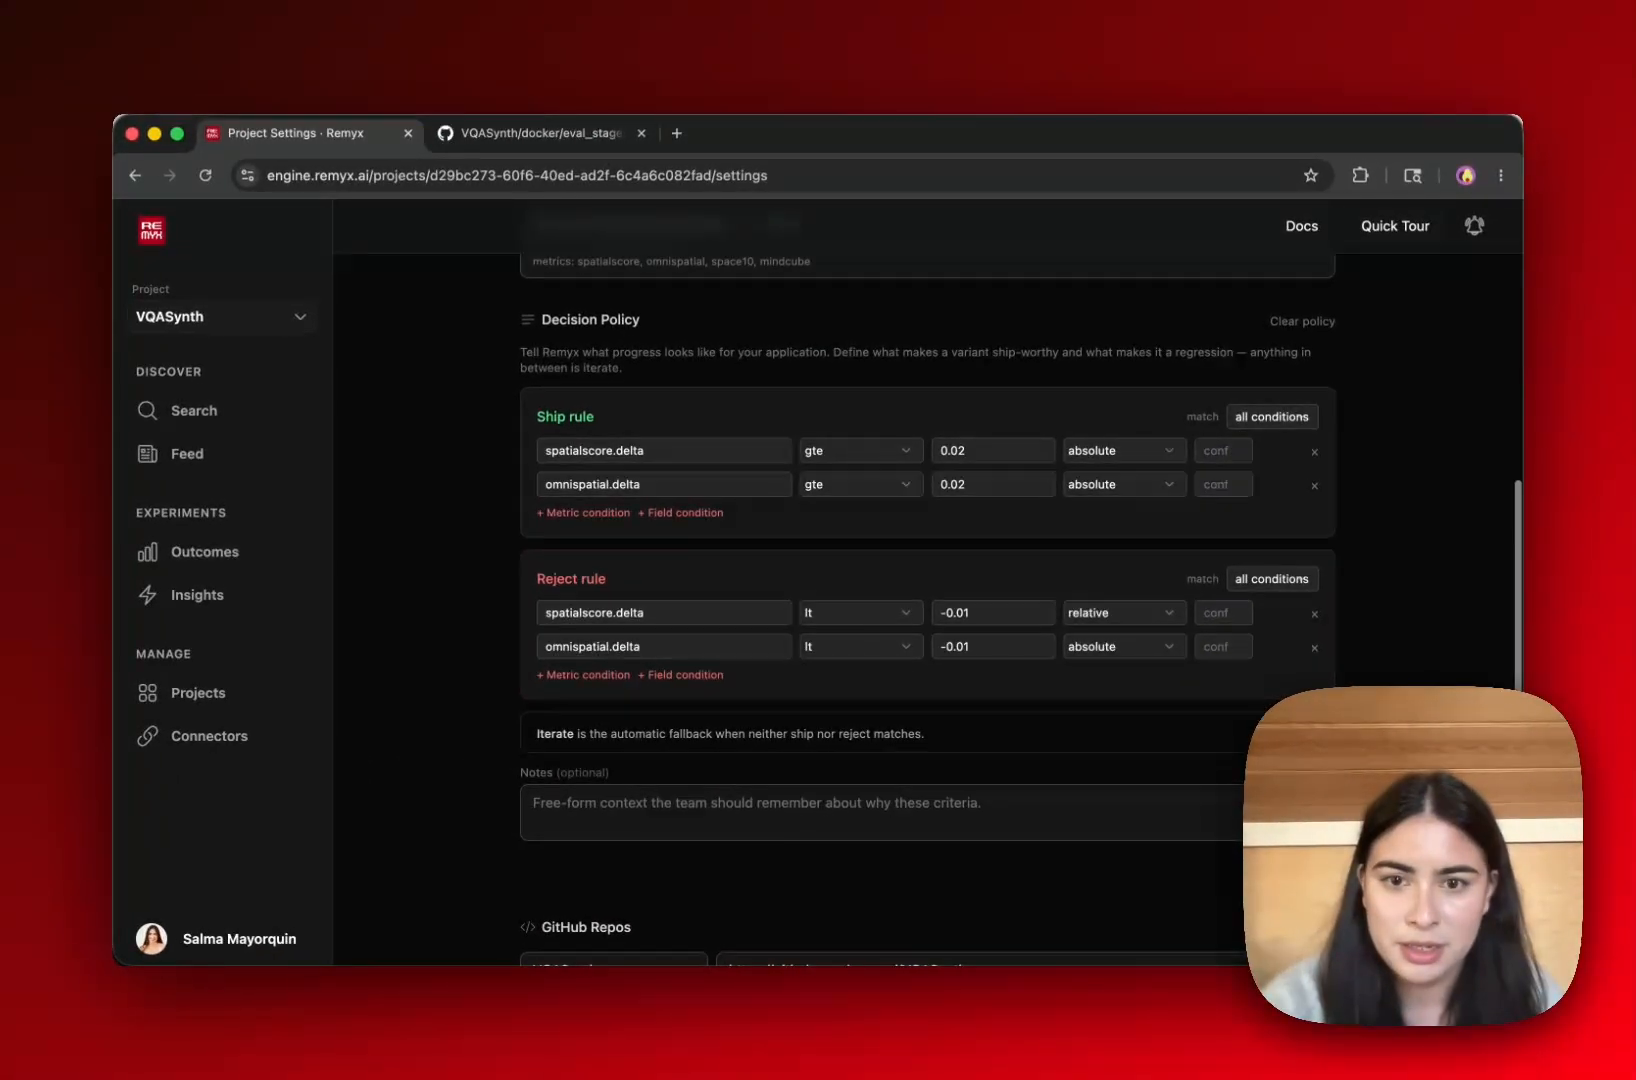
scroll(927, 610, down, 1)
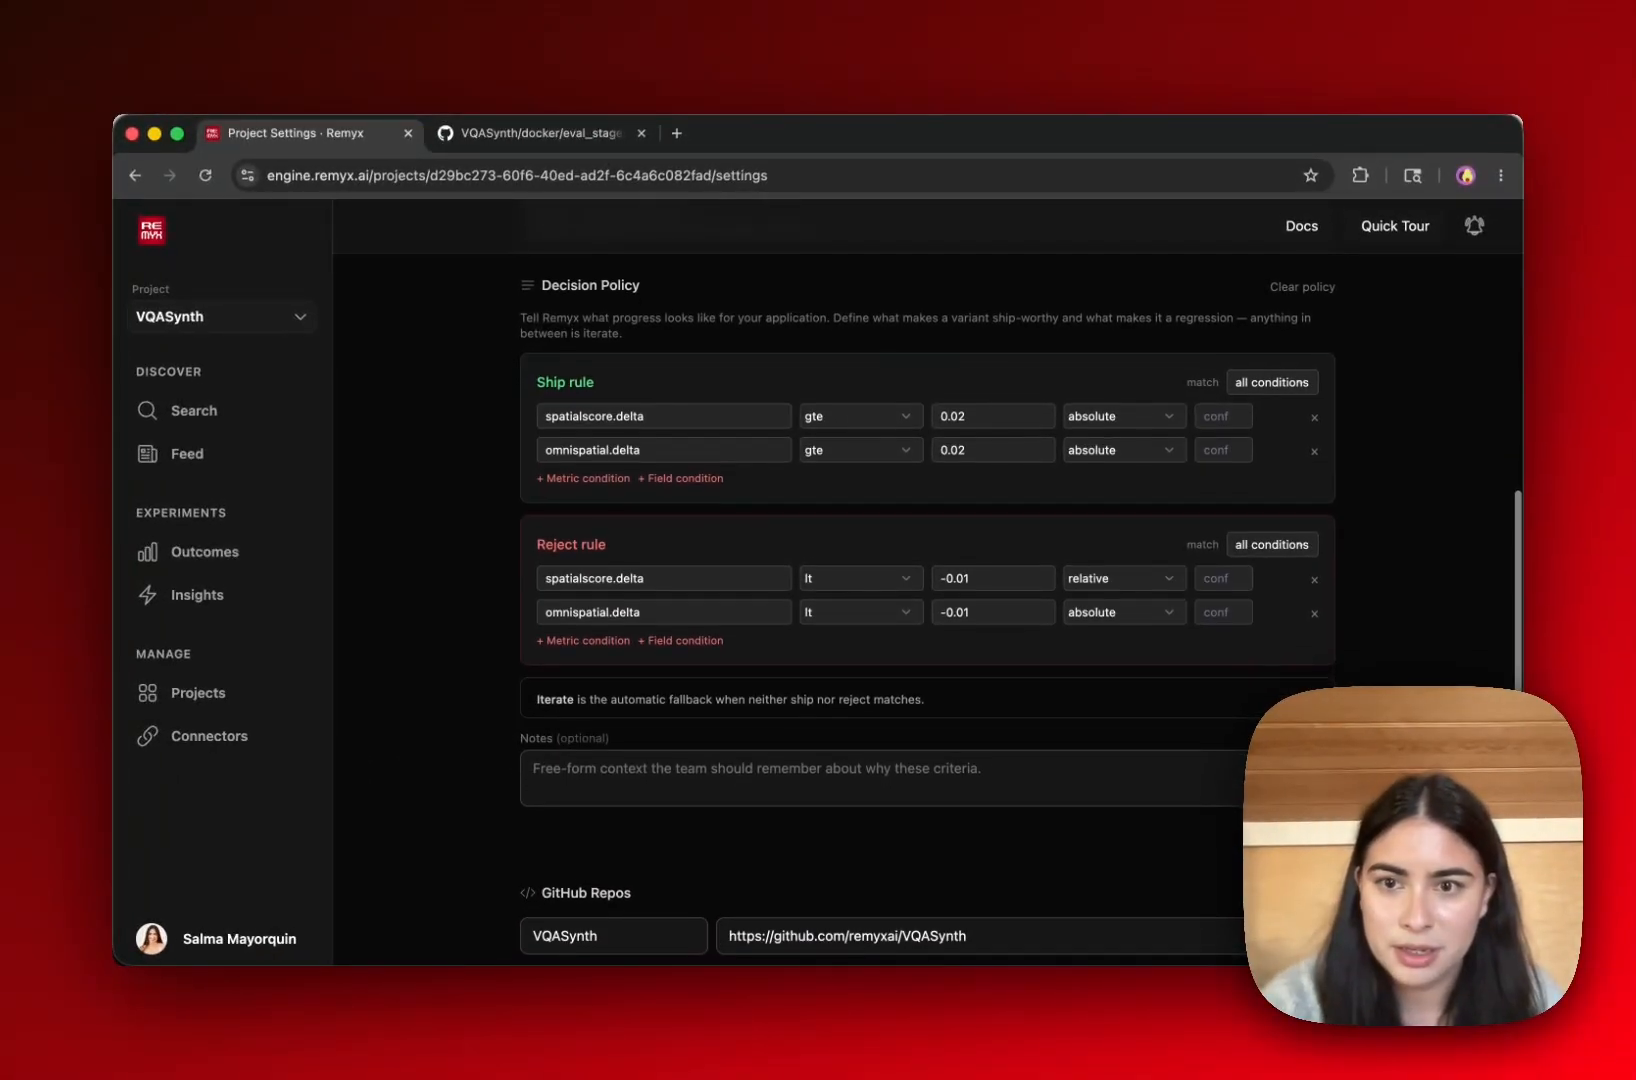
scroll(927, 610, up, 1)
scroll(927, 600, up, 4)
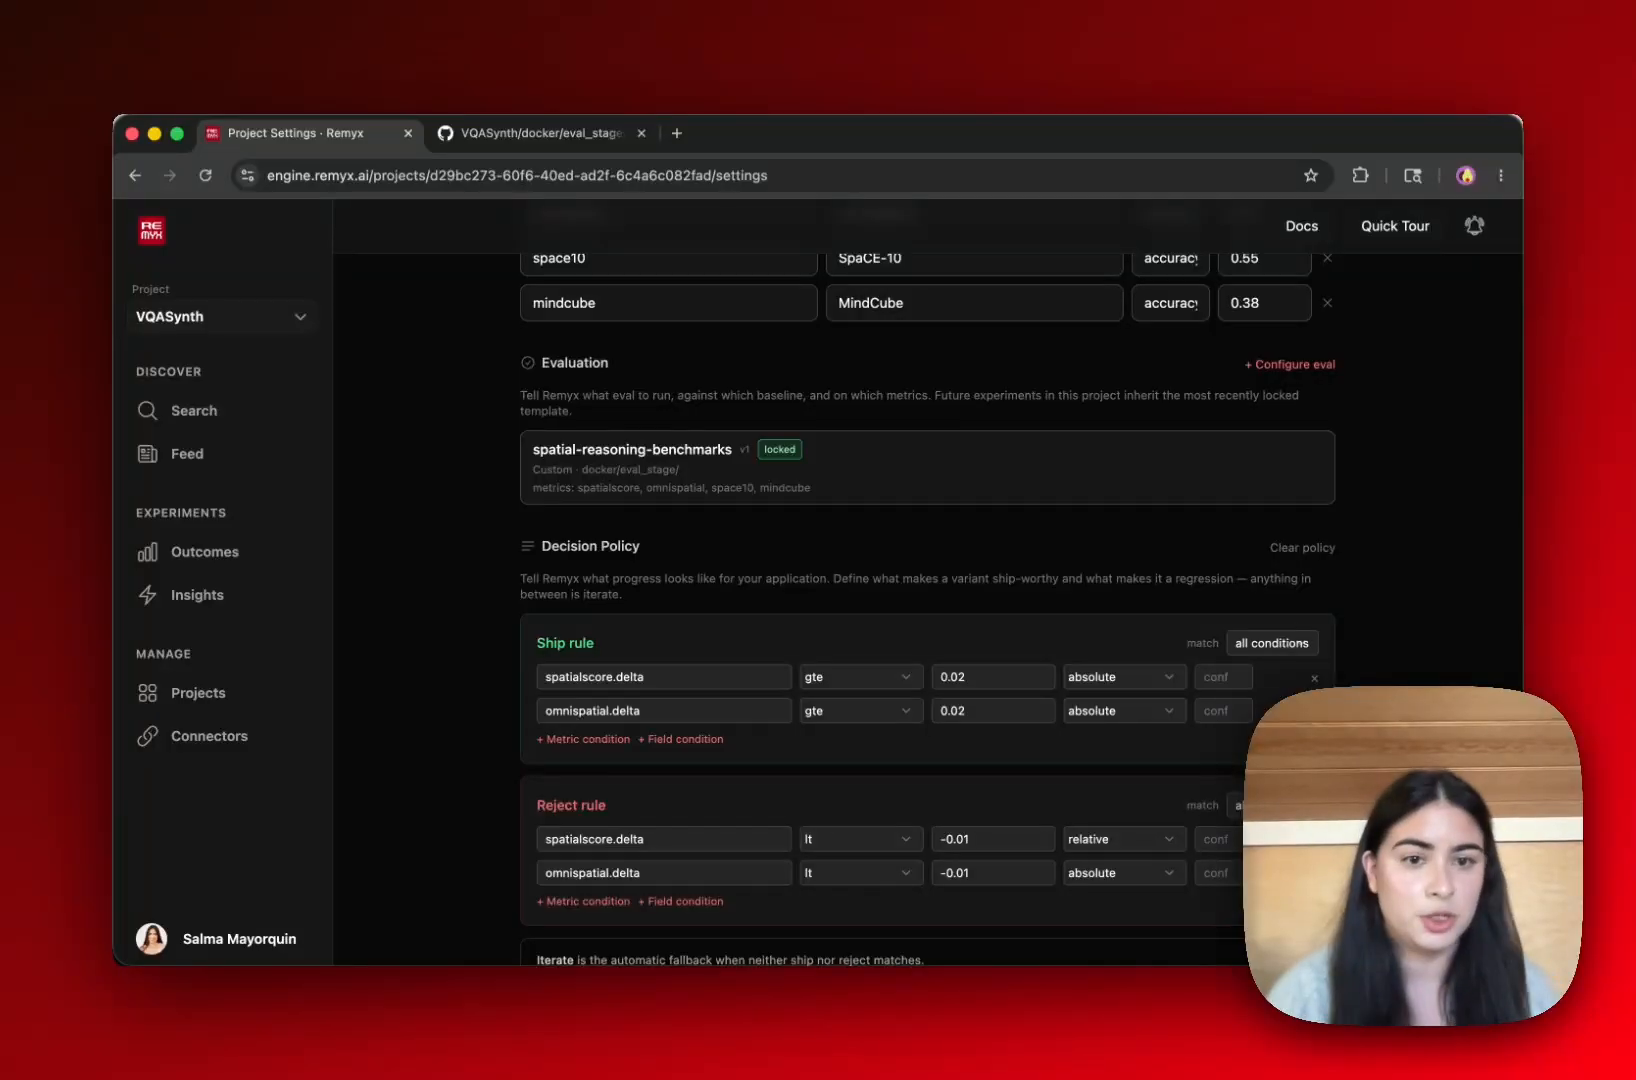
scroll(927, 600, up, 4)
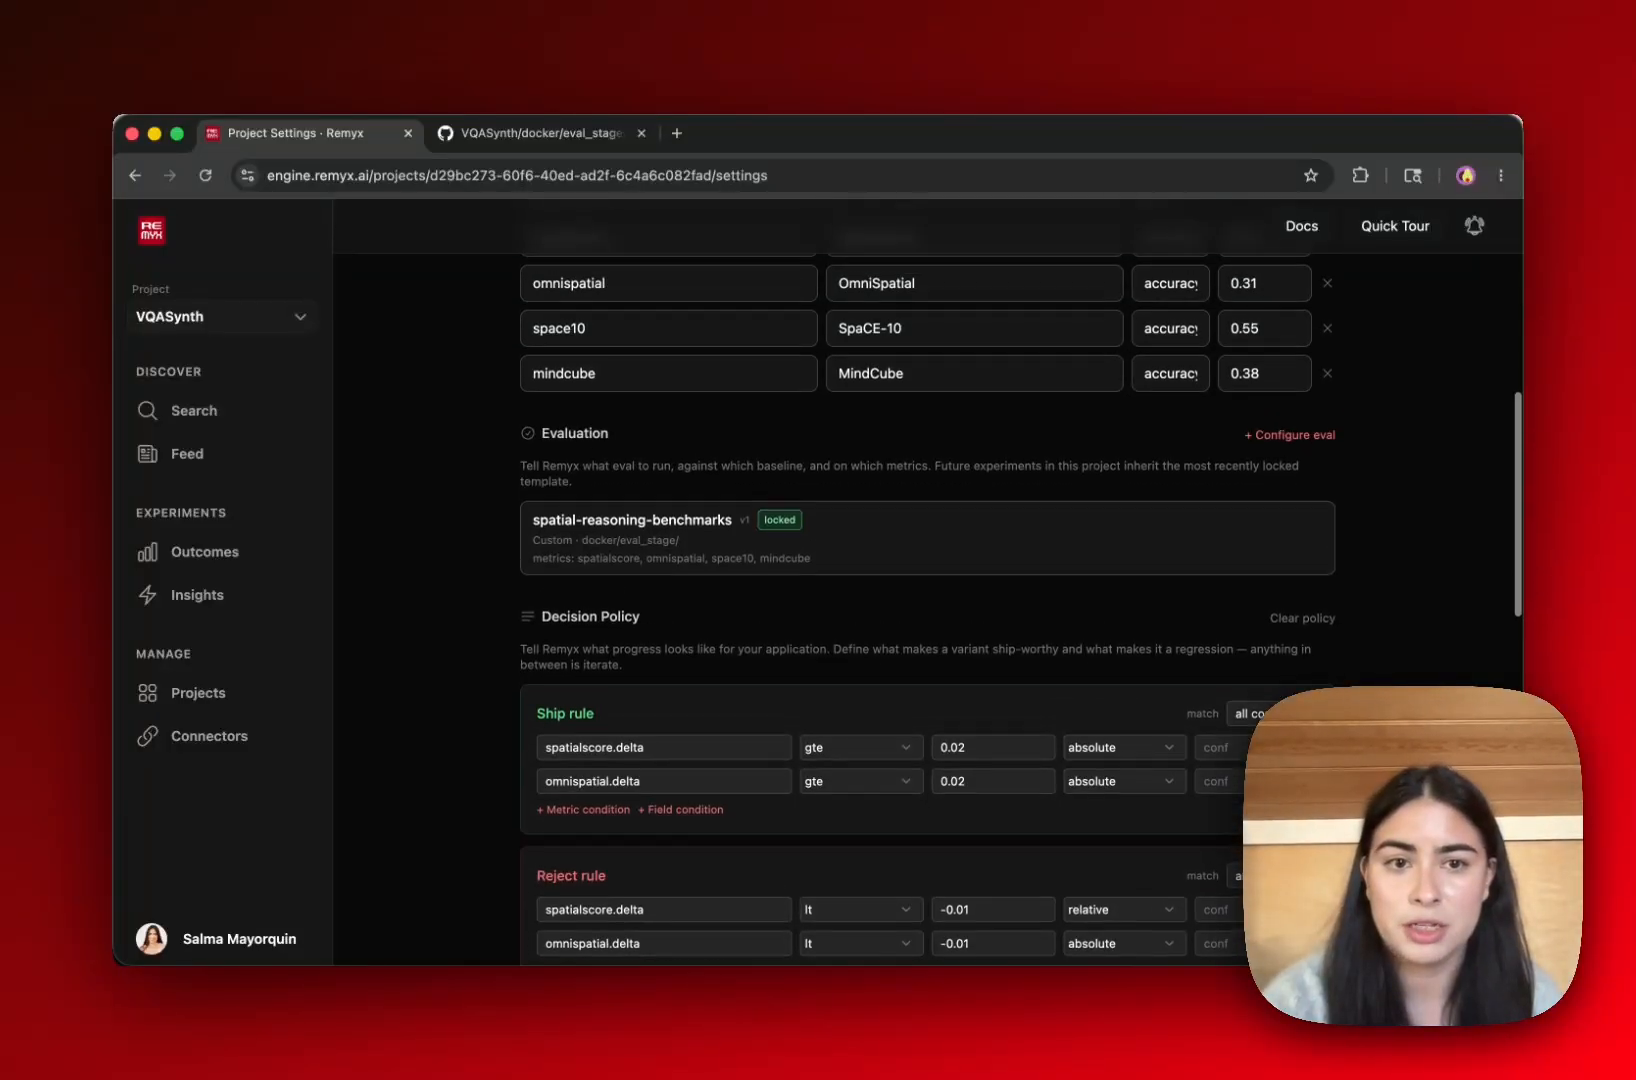